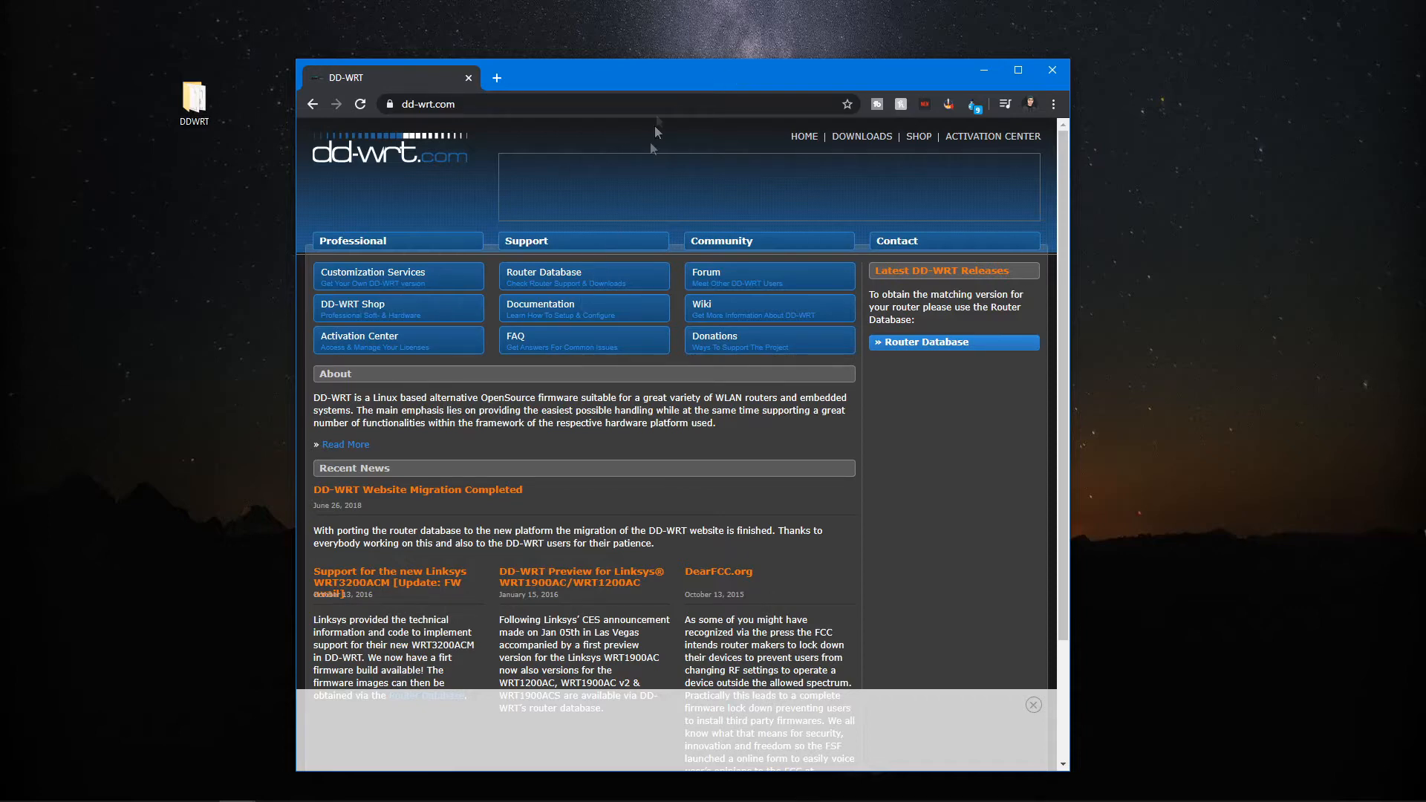
Open the Router Database page on the DD-WRT website.
left_click_drag(629, 68, 595, 80)
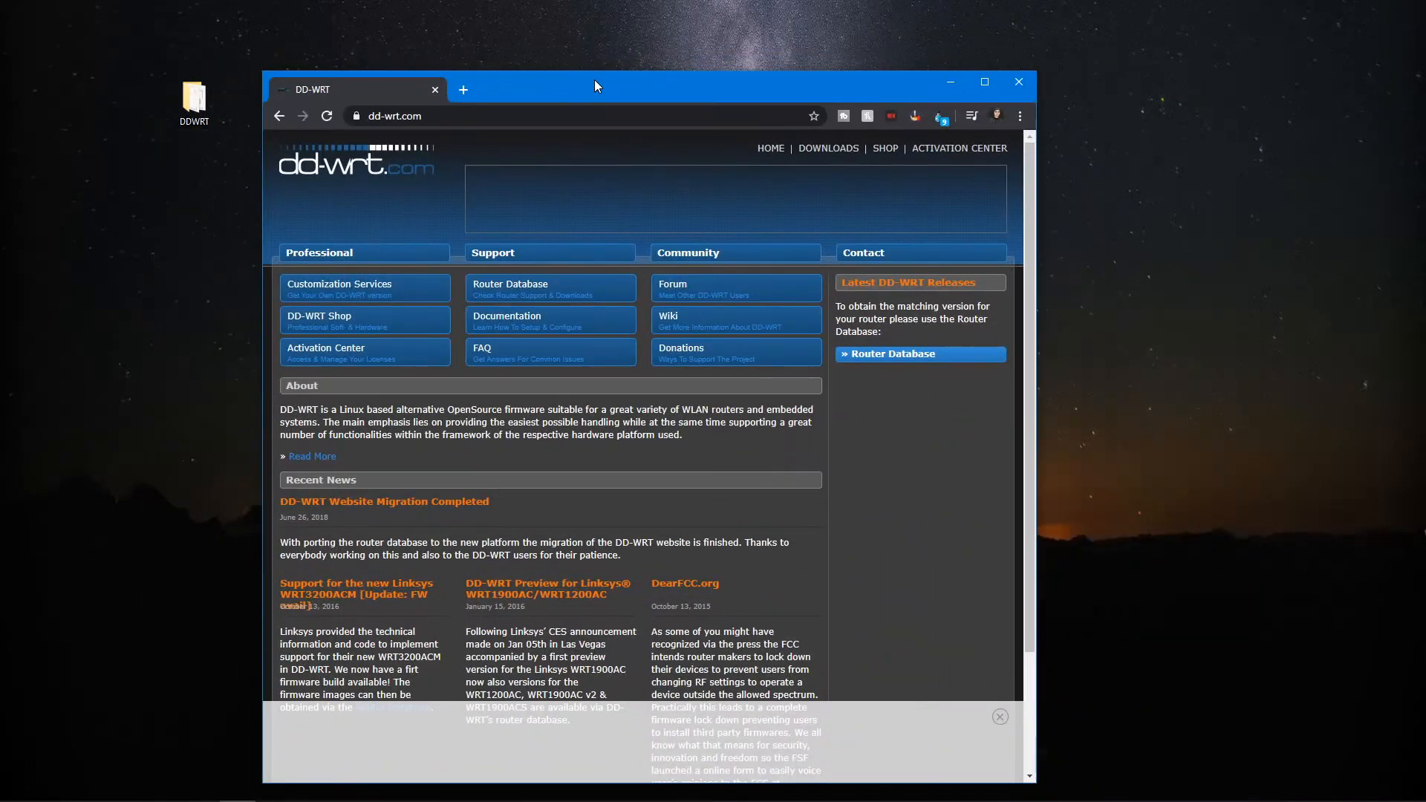
left_click_drag(613, 80, 646, 57)
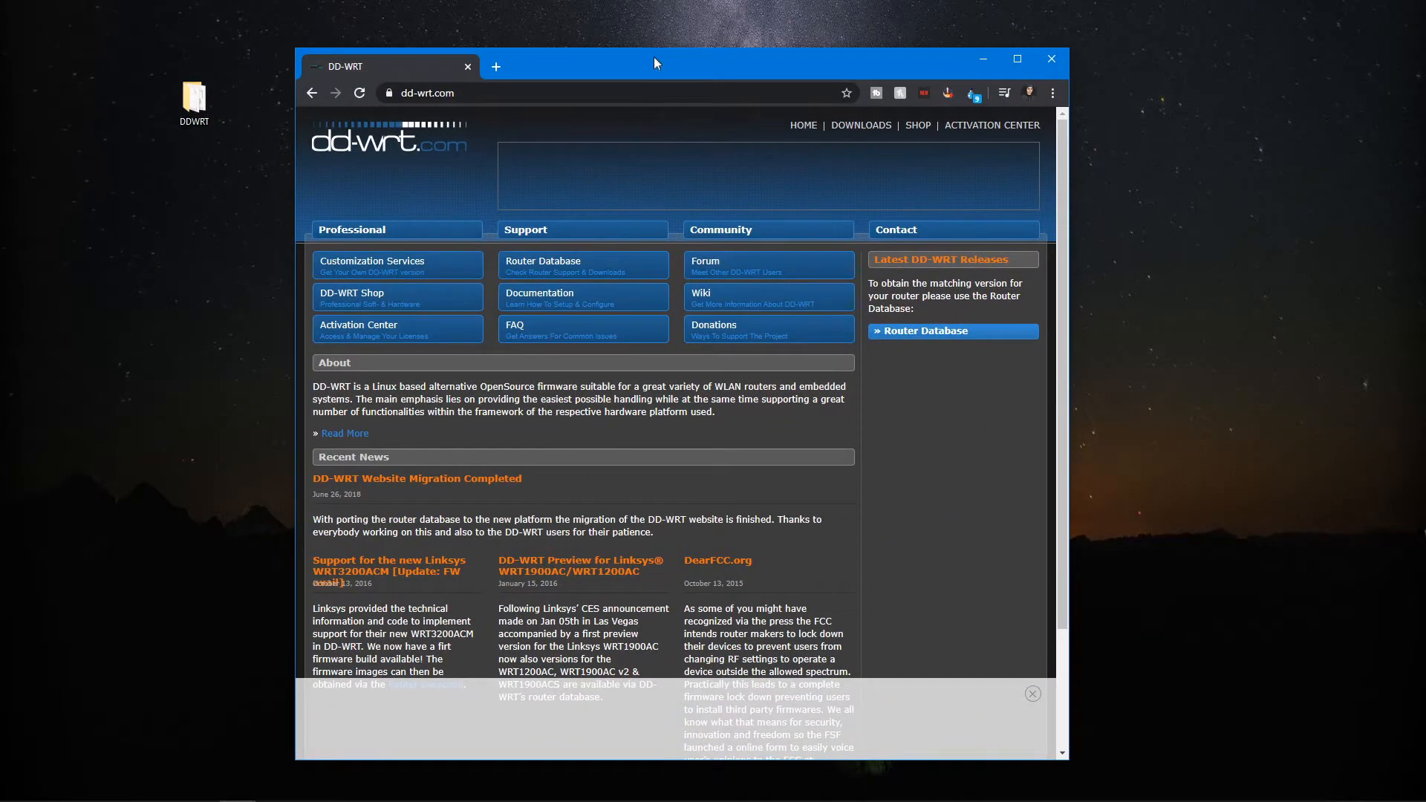
left_click(531, 277)
double_click(555, 64)
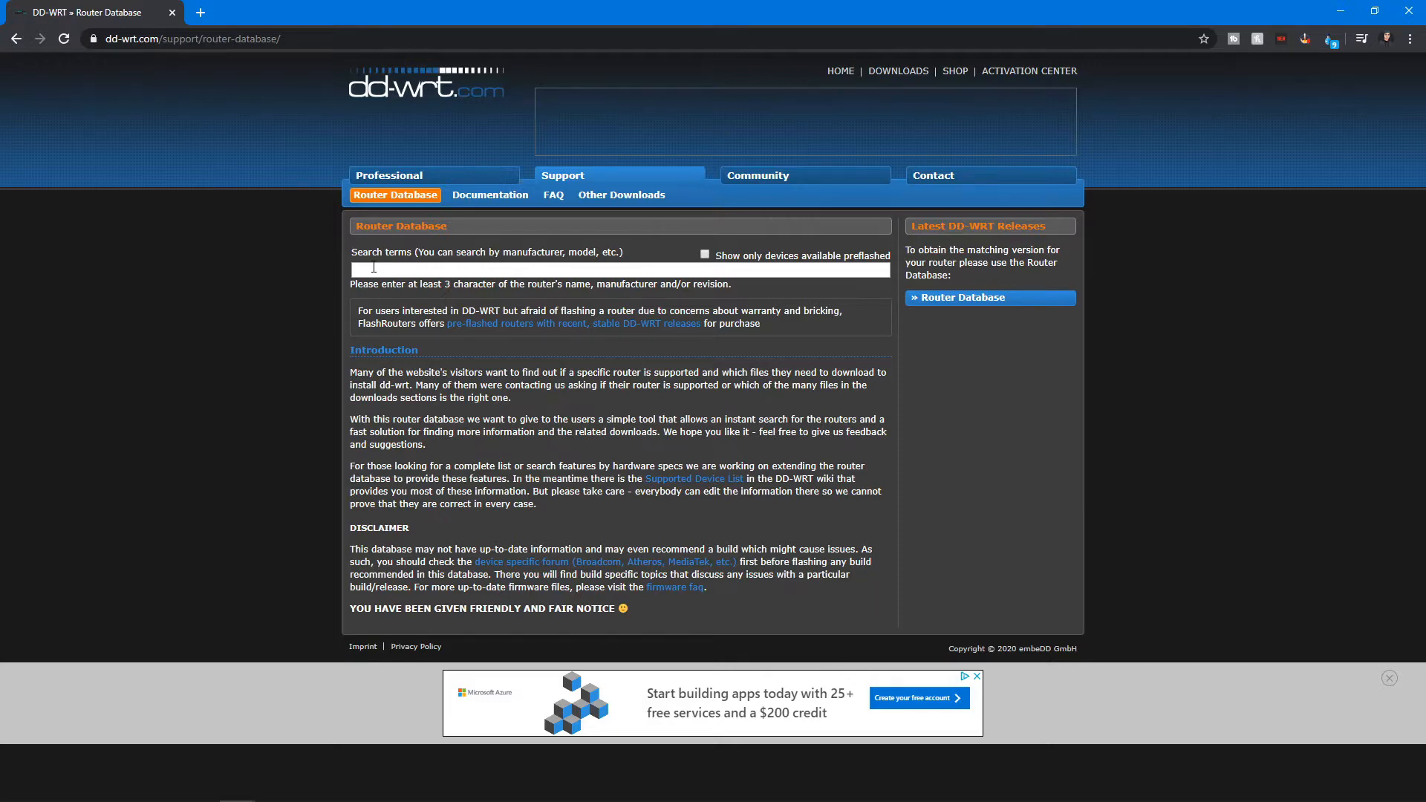
Search the router database for netgear r6400.
left_click(477, 270)
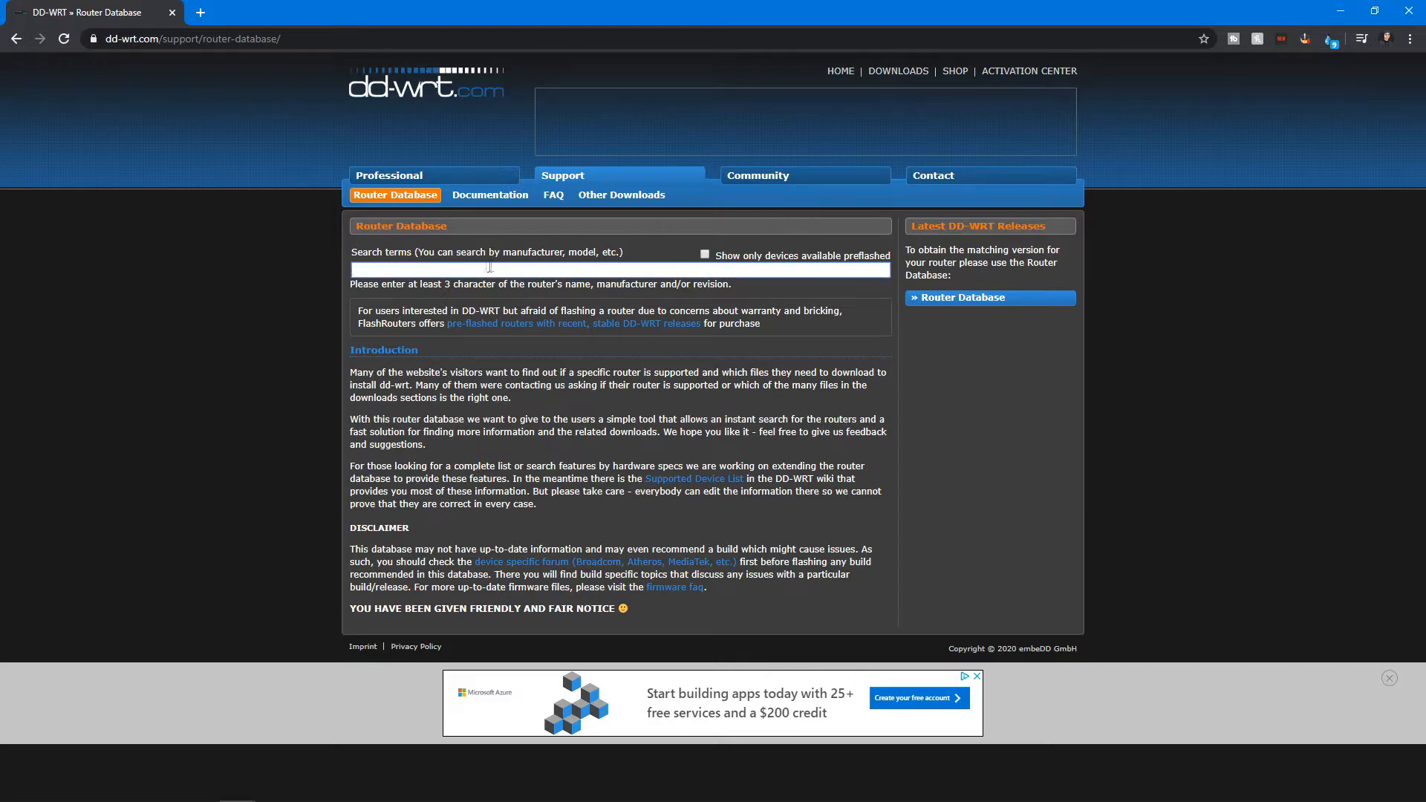
type("netgear")
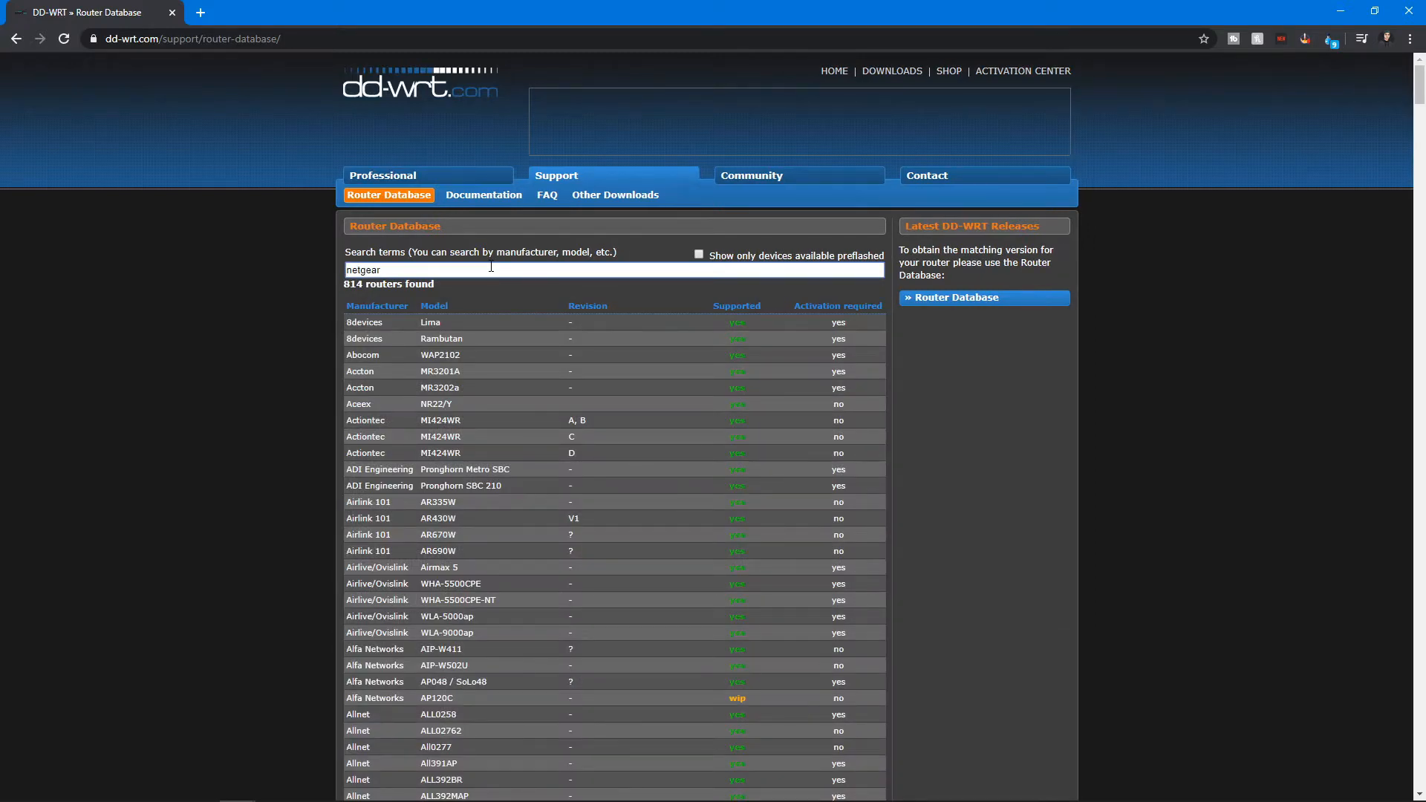
type(" r64")
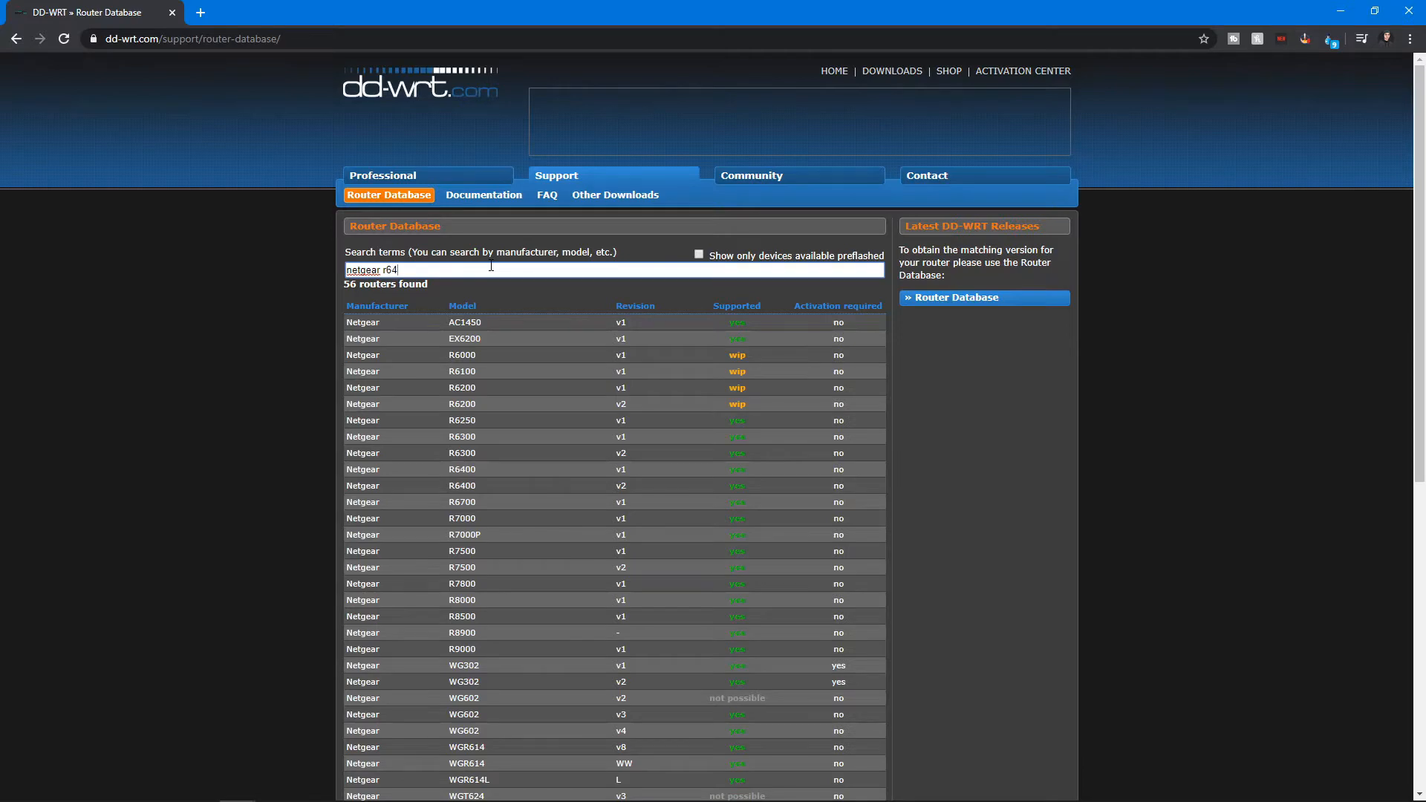
type("00")
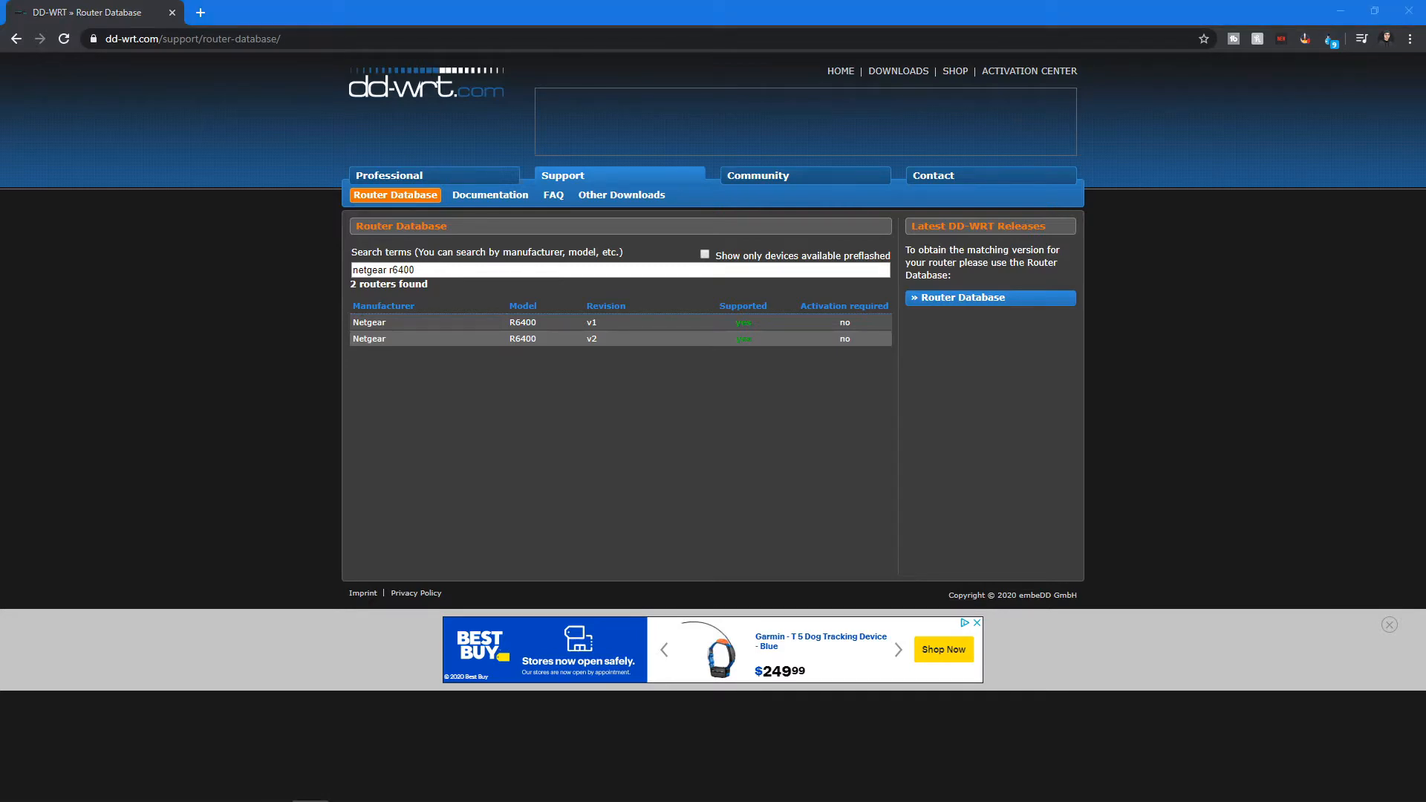
Open the Netgear R6400 v1 entry to view its firmware downloads.
left_click(638, 418)
left_click(607, 325)
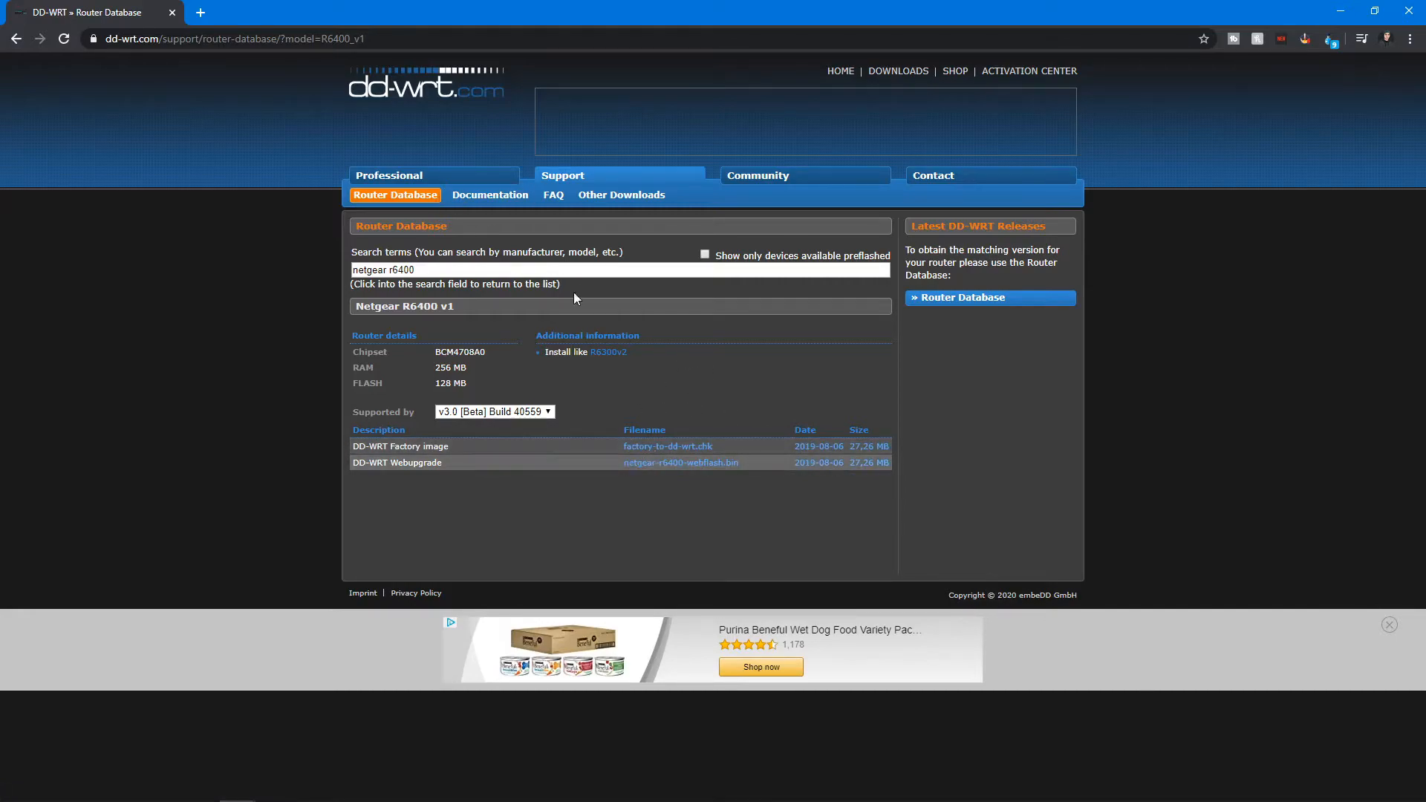
double_click(483, 14)
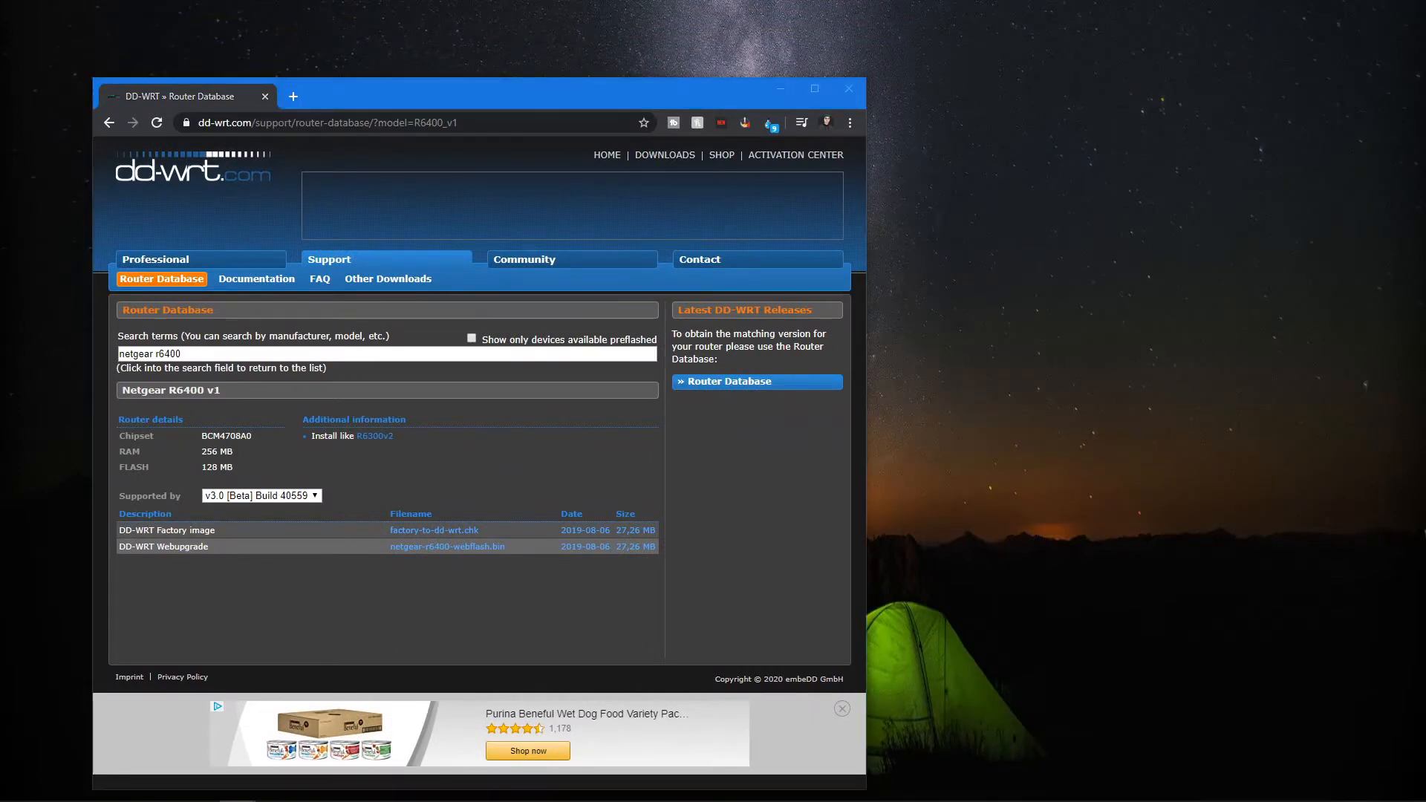
Switch to the NETGEAR genie router admin page in the other browser window.
key("alt+Tab")
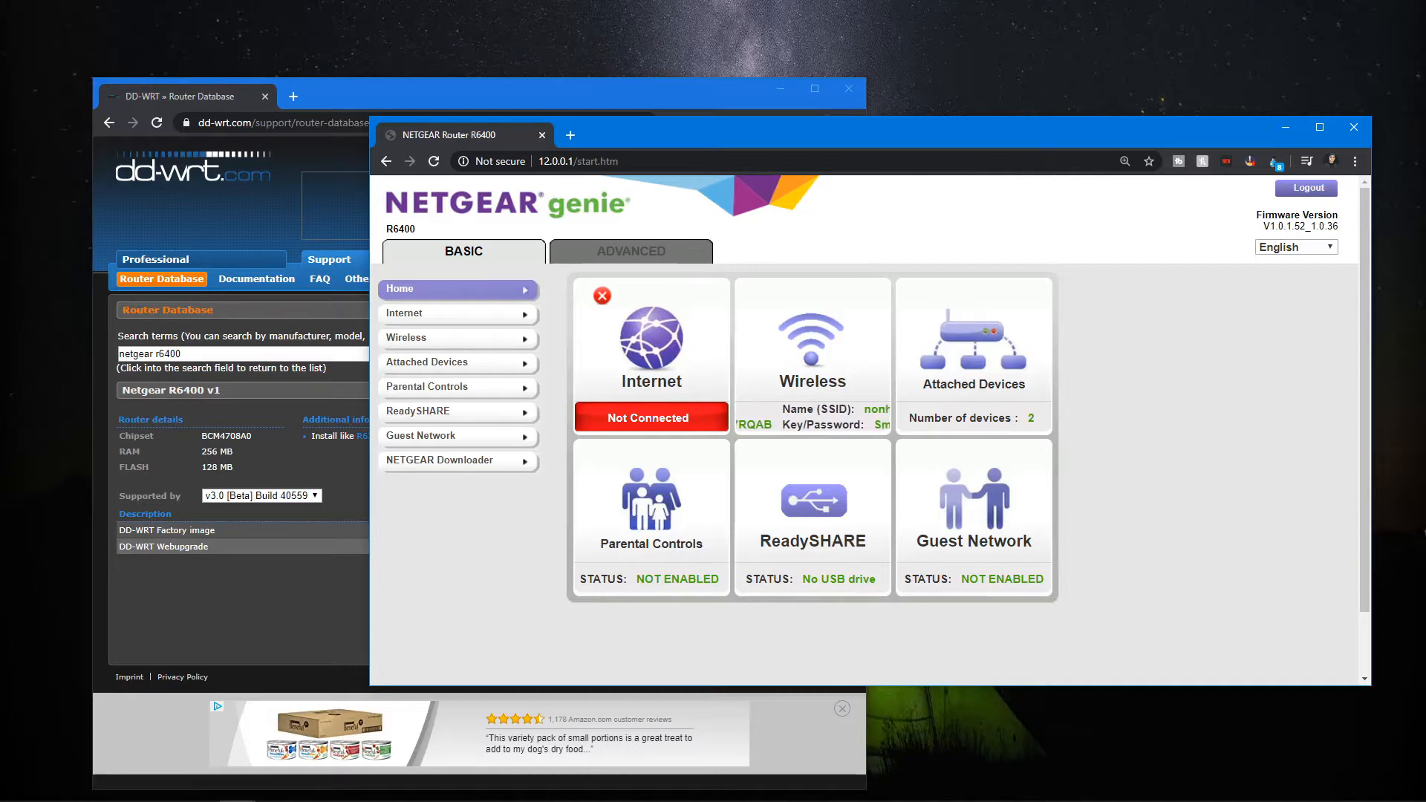
left_click(587, 162)
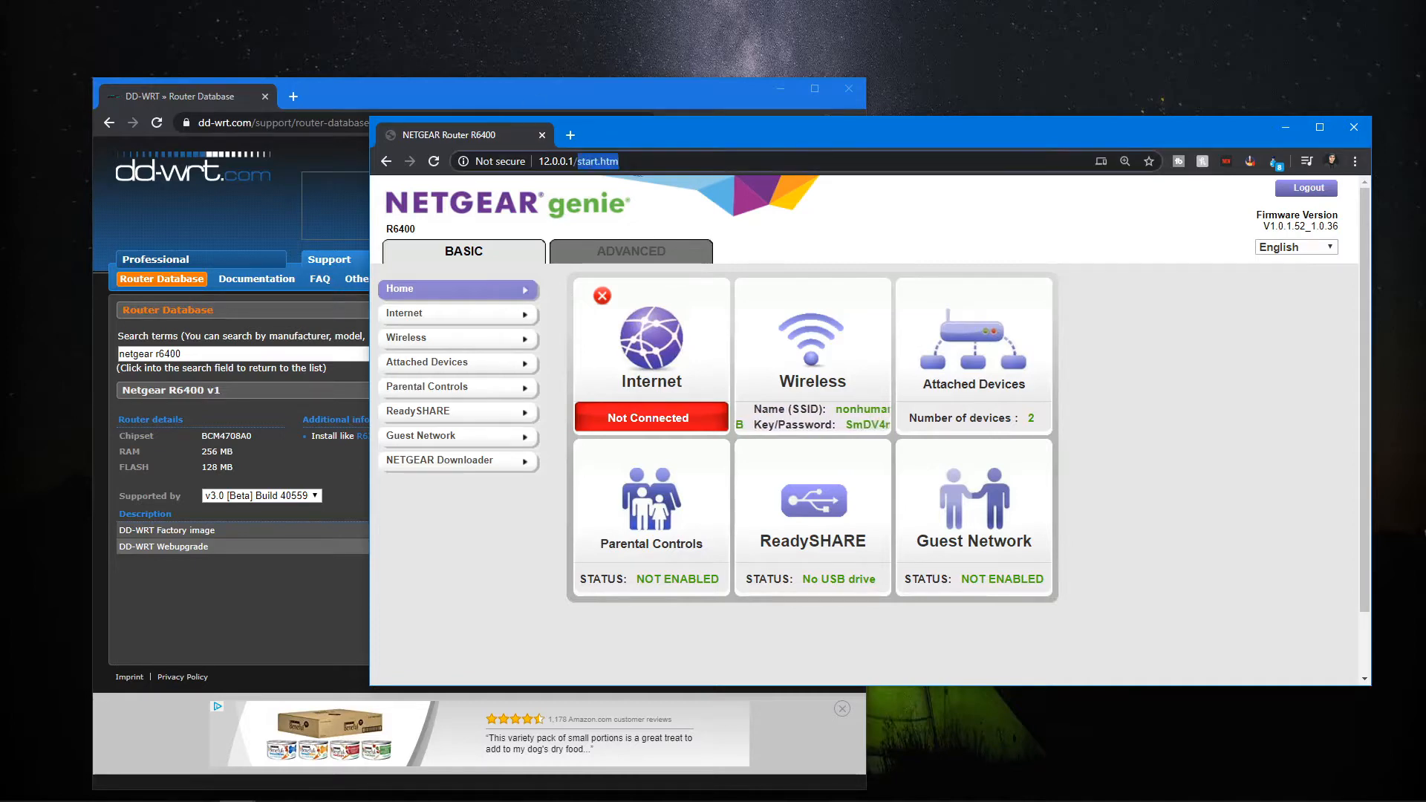
left_click(47, 324)
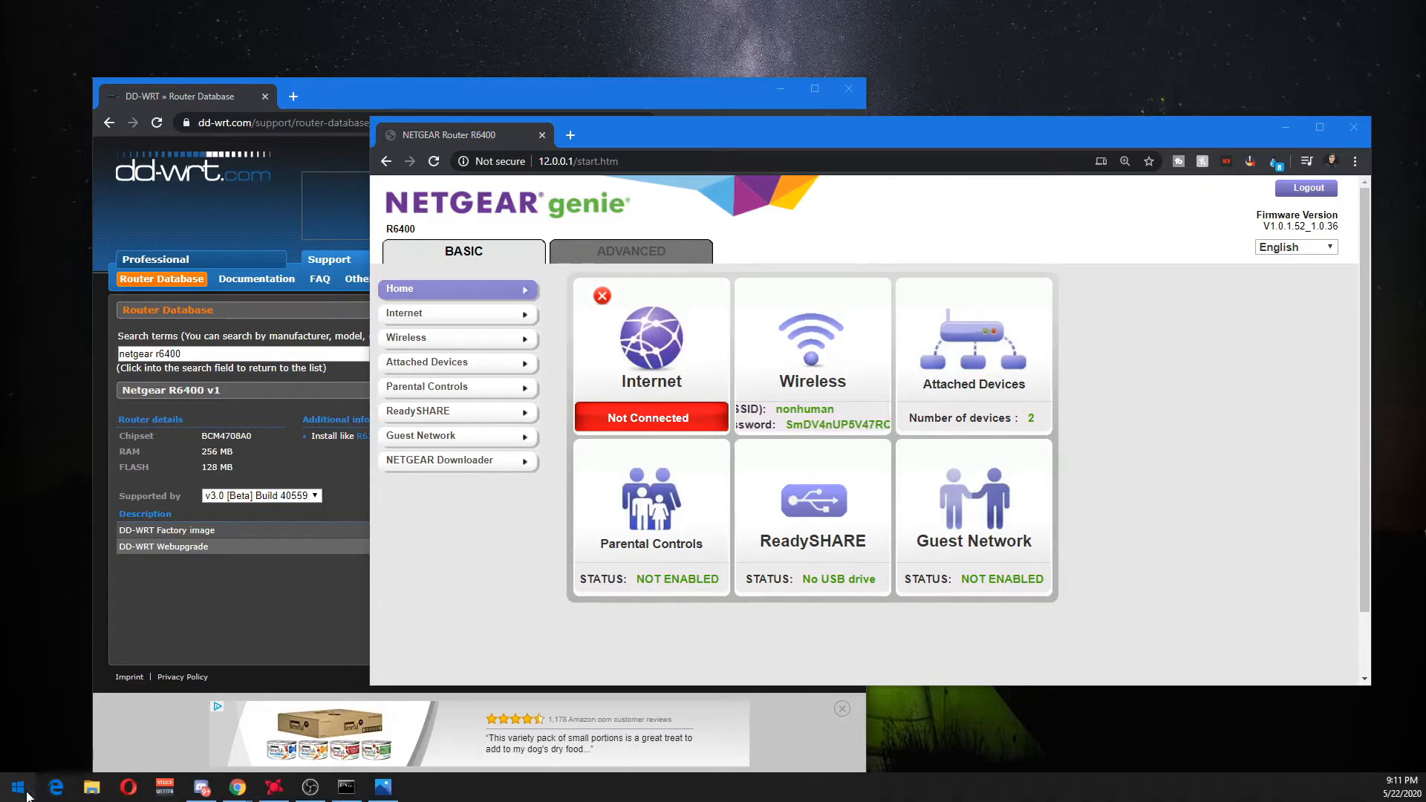
Open Command Prompt from the Start menu and enter the ipconfig command.
left_click(18, 787)
type("cmd")
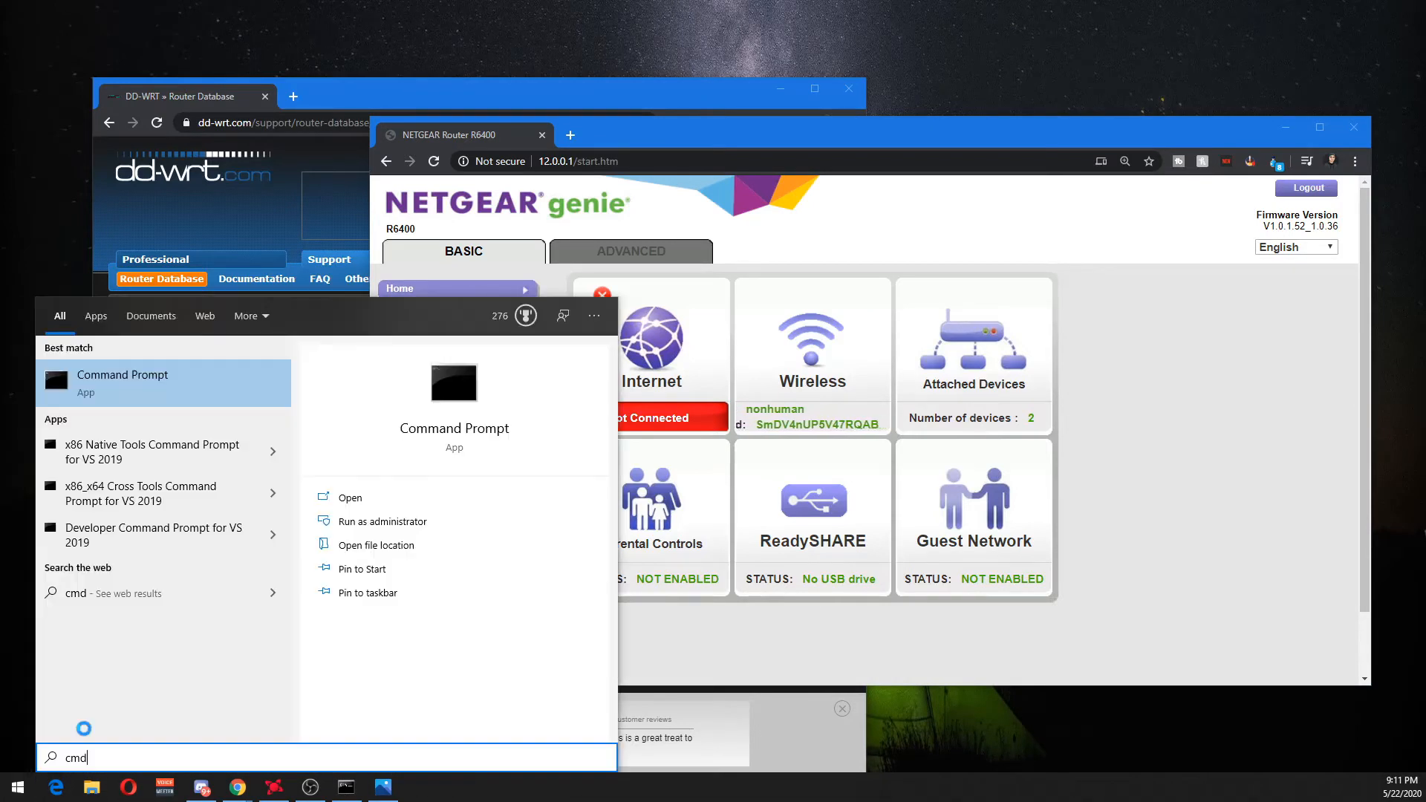
key("Return")
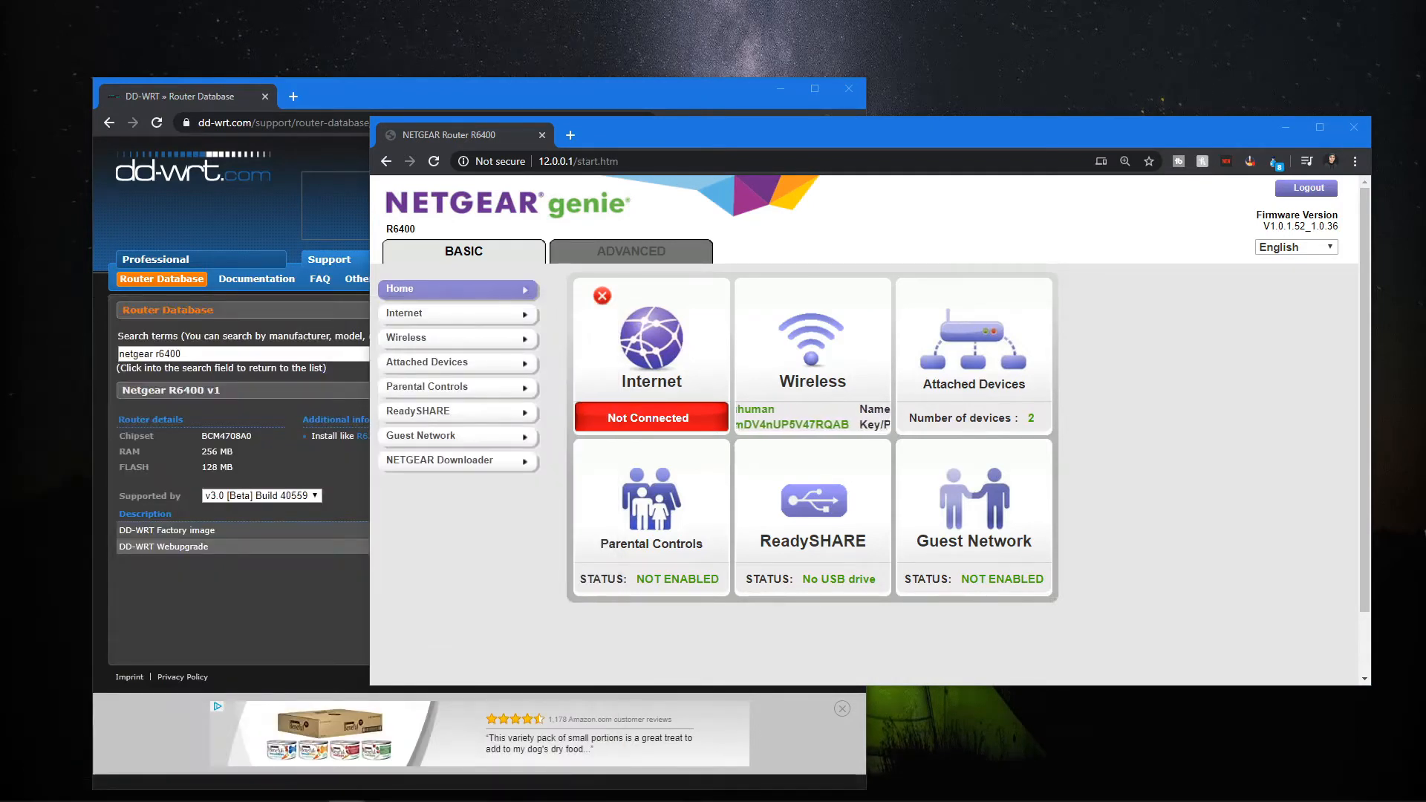
type("ipconfig")
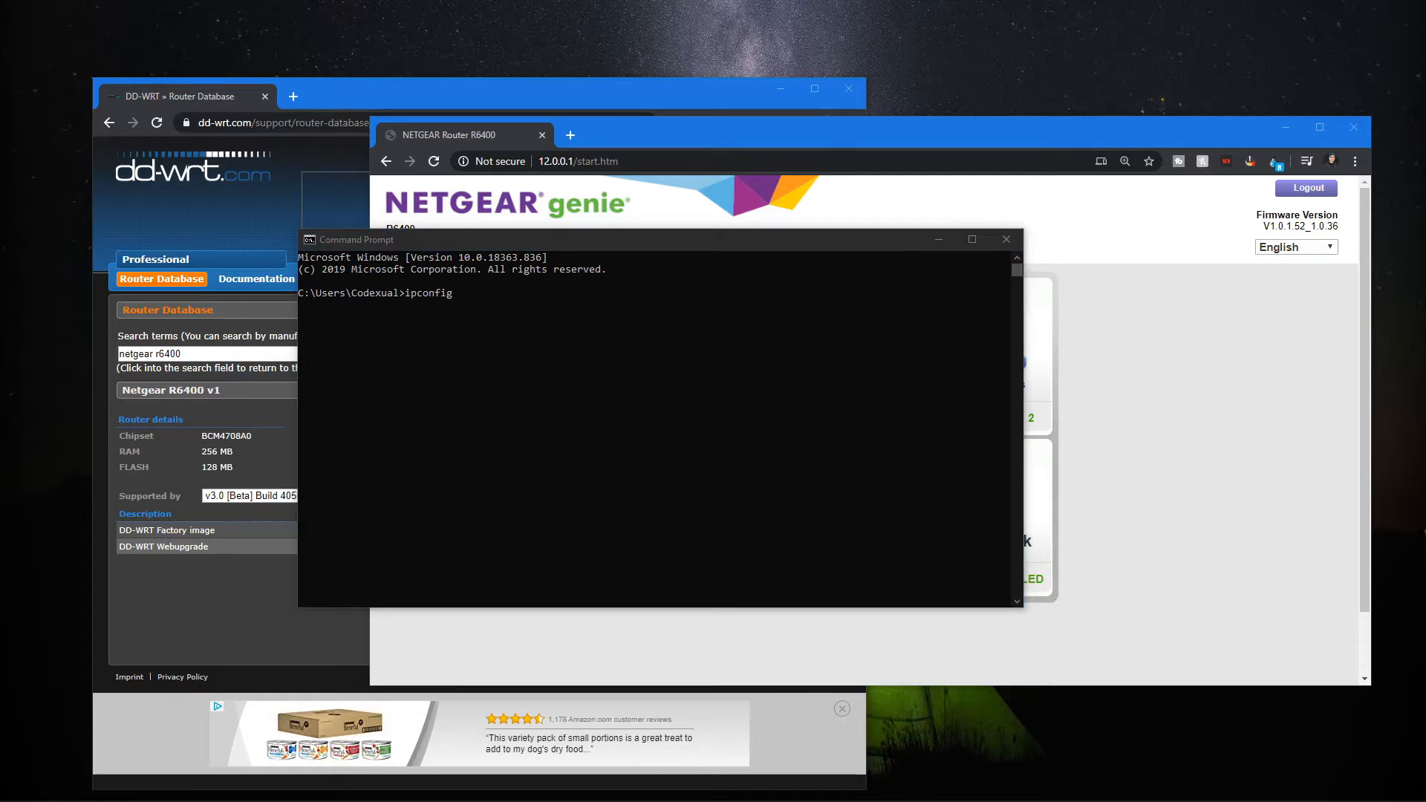
Examine the ipconfig output for the Wi-Fi adapter's default gateway, then close the image and Command Prompt.
left_click_drag(2, 446, 663, 119)
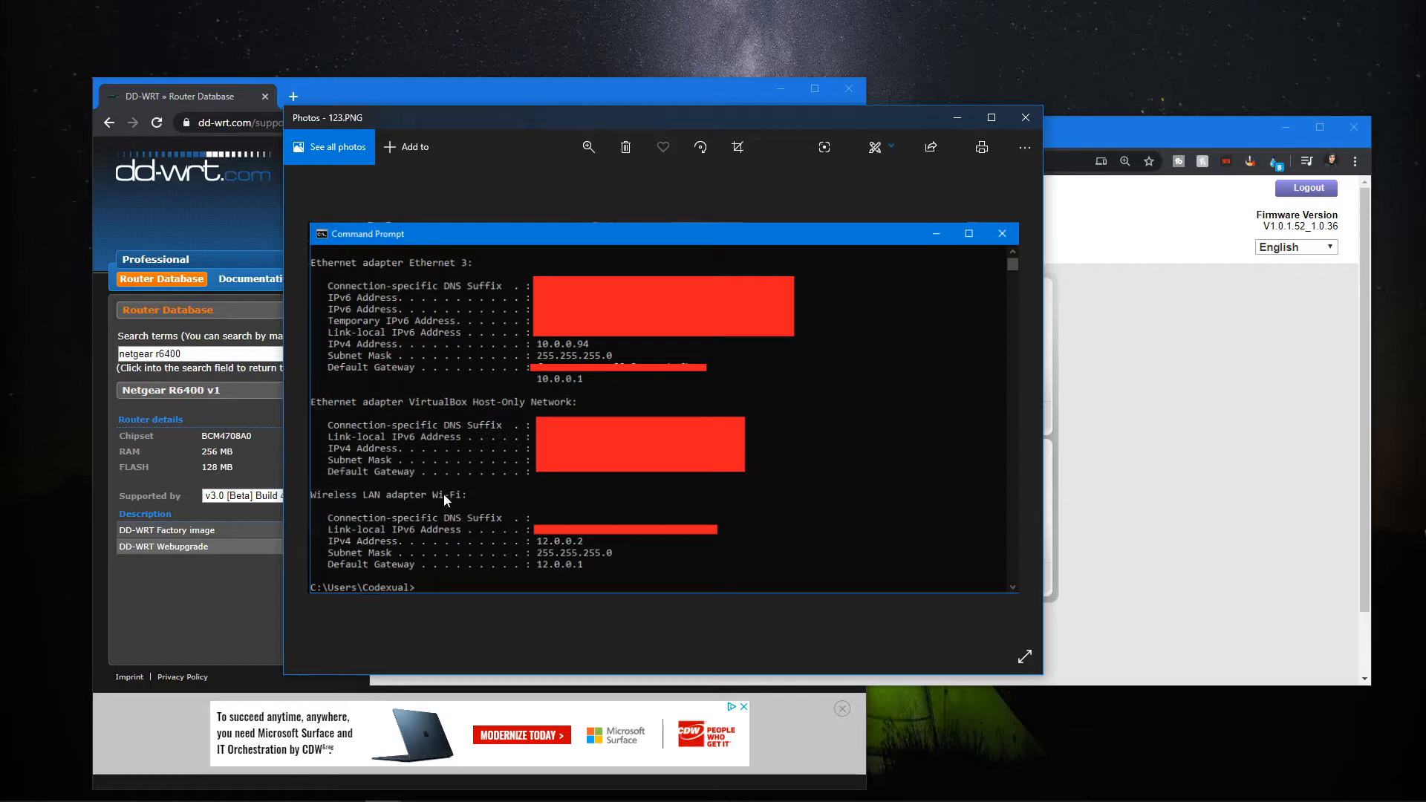
left_click(1025, 118)
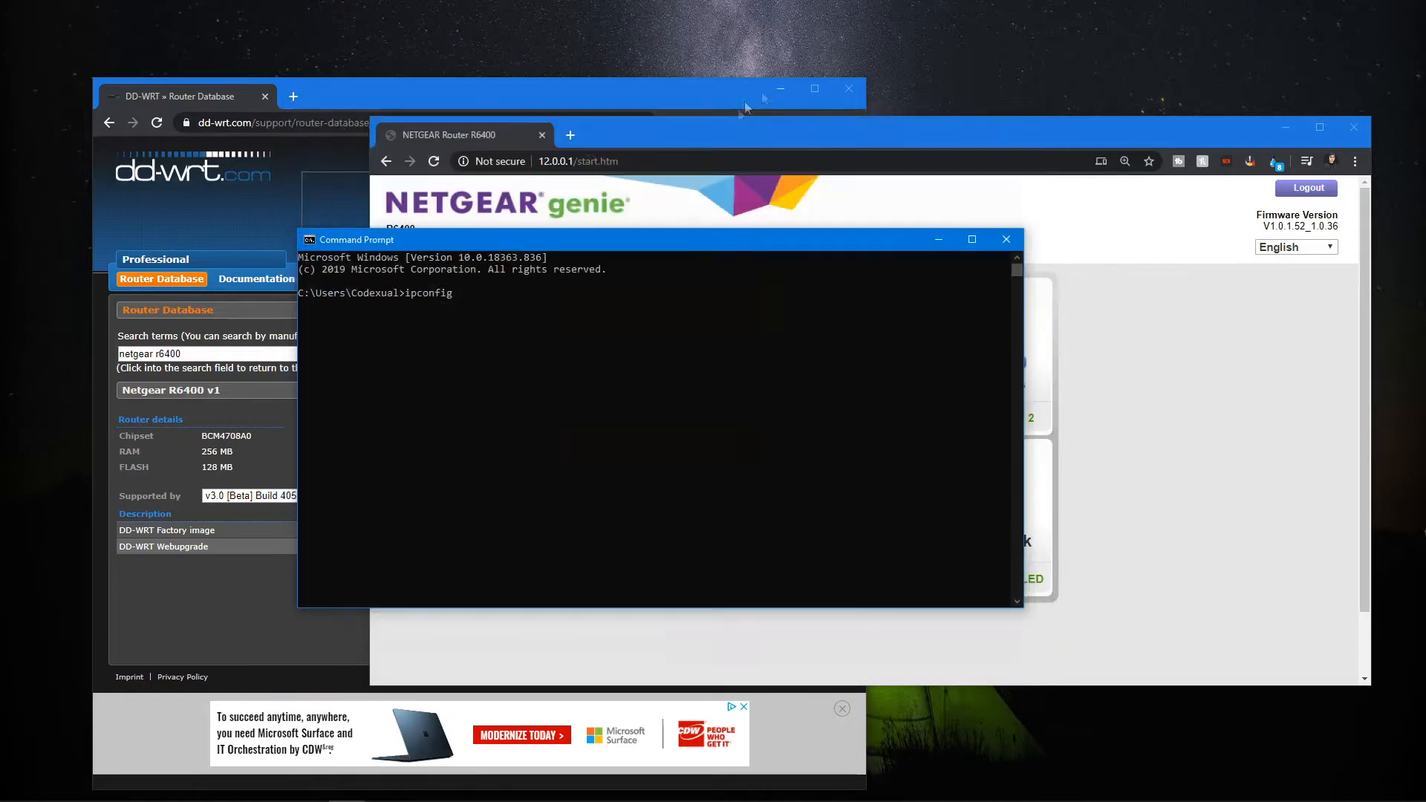
left_click(1007, 239)
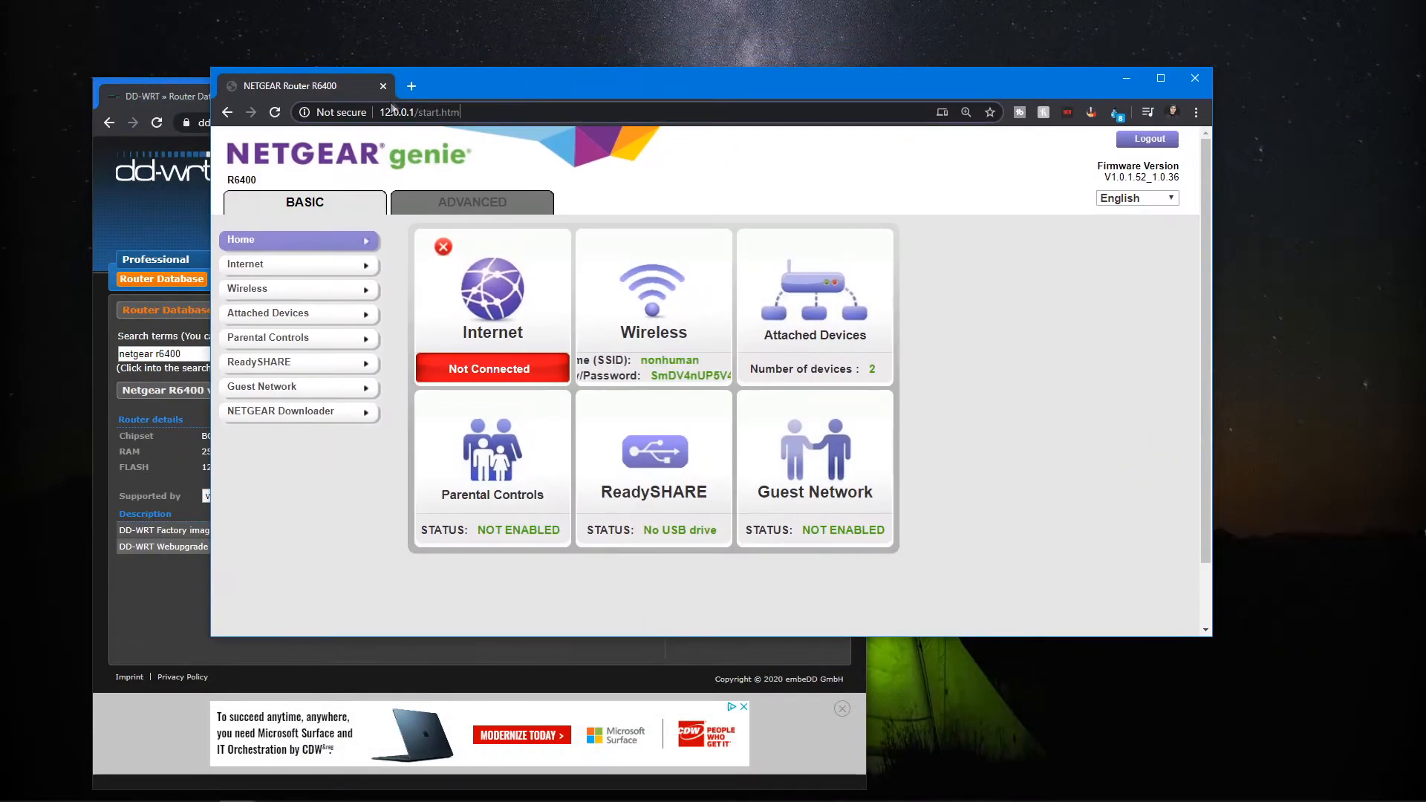
Open the router's Advanced tab and sign in with username admin and the router password.
left_click_drag(387, 112, 414, 113)
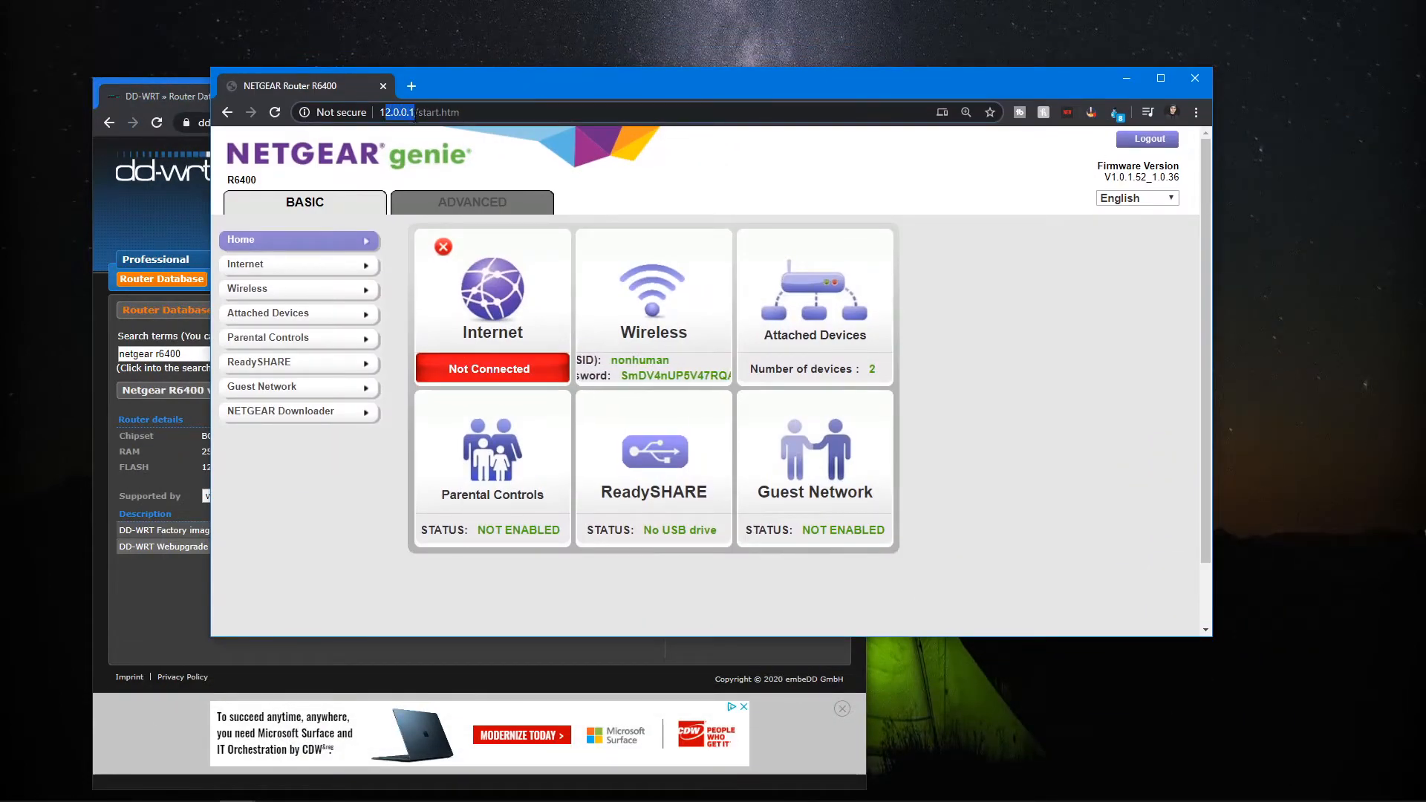
double_click(429, 112)
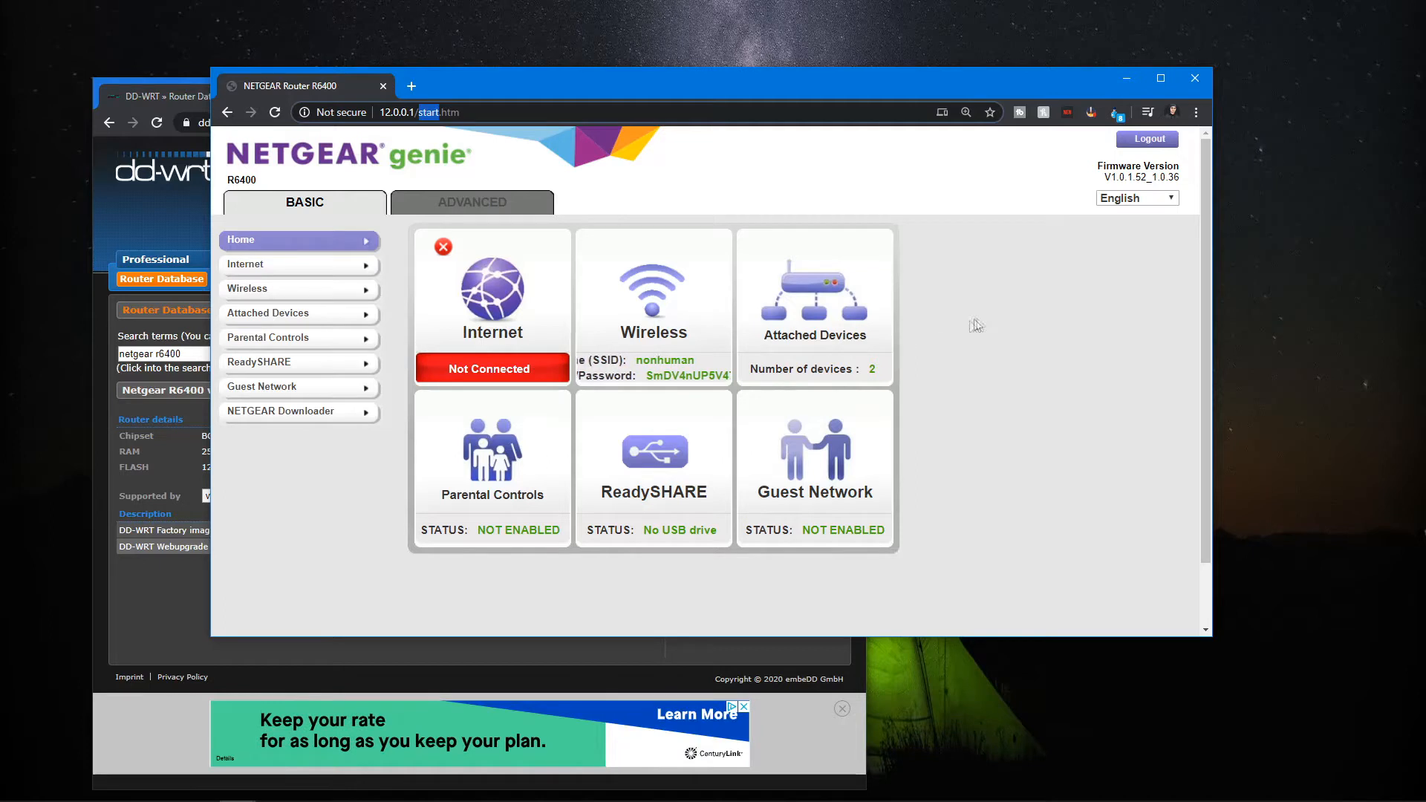
left_click(502, 203)
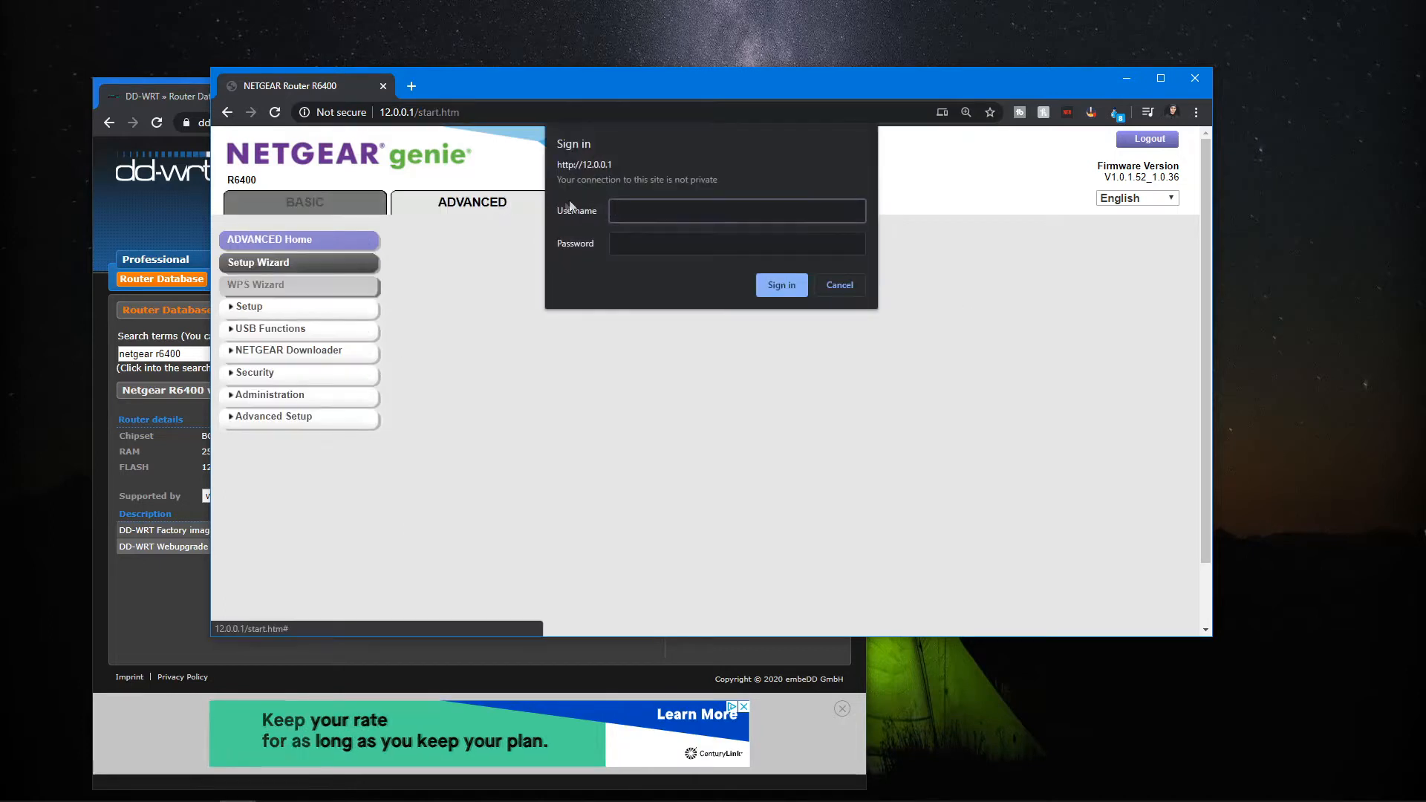
type("admin")
key("Tab")
type("password")
key("Return")
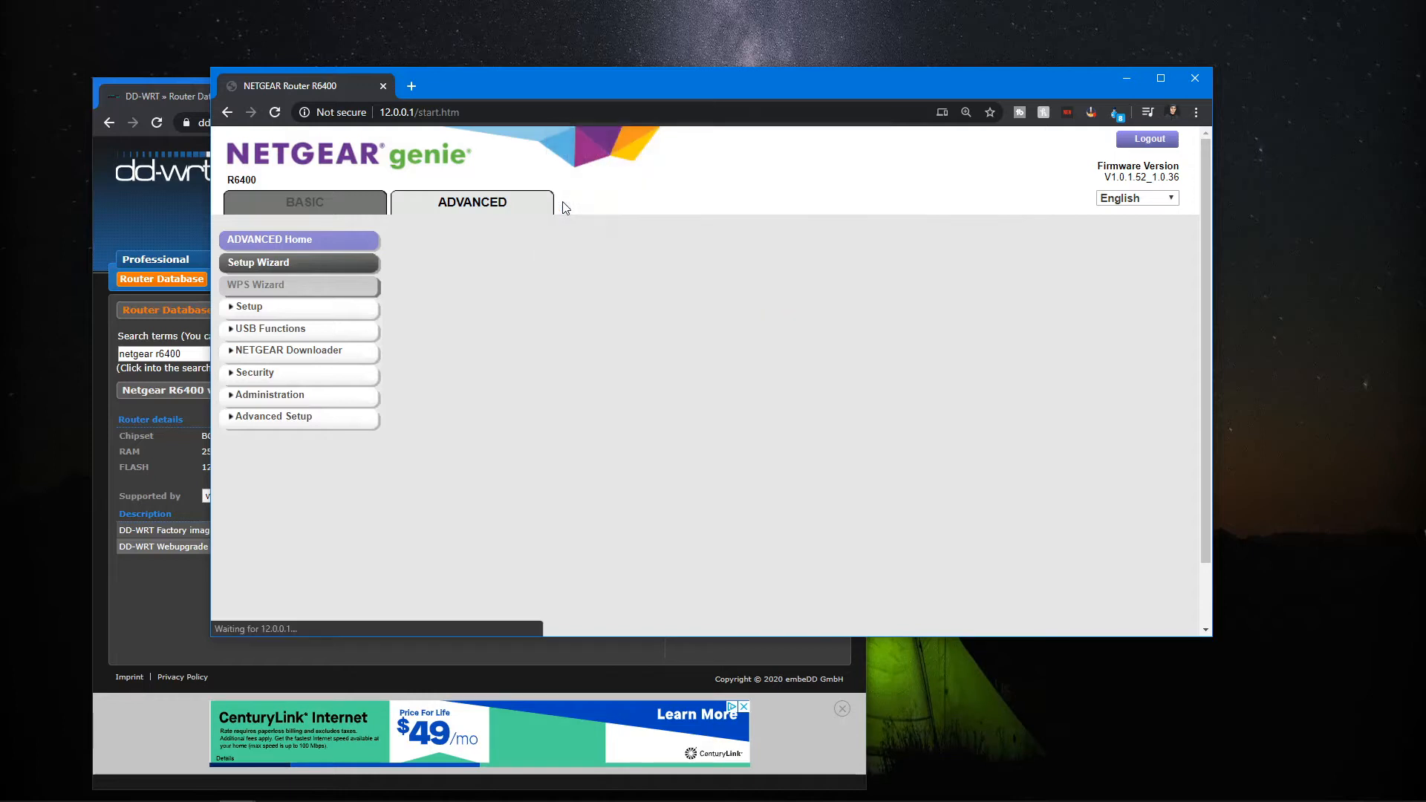
Open the Router Update page under Administration.
left_click(288, 401)
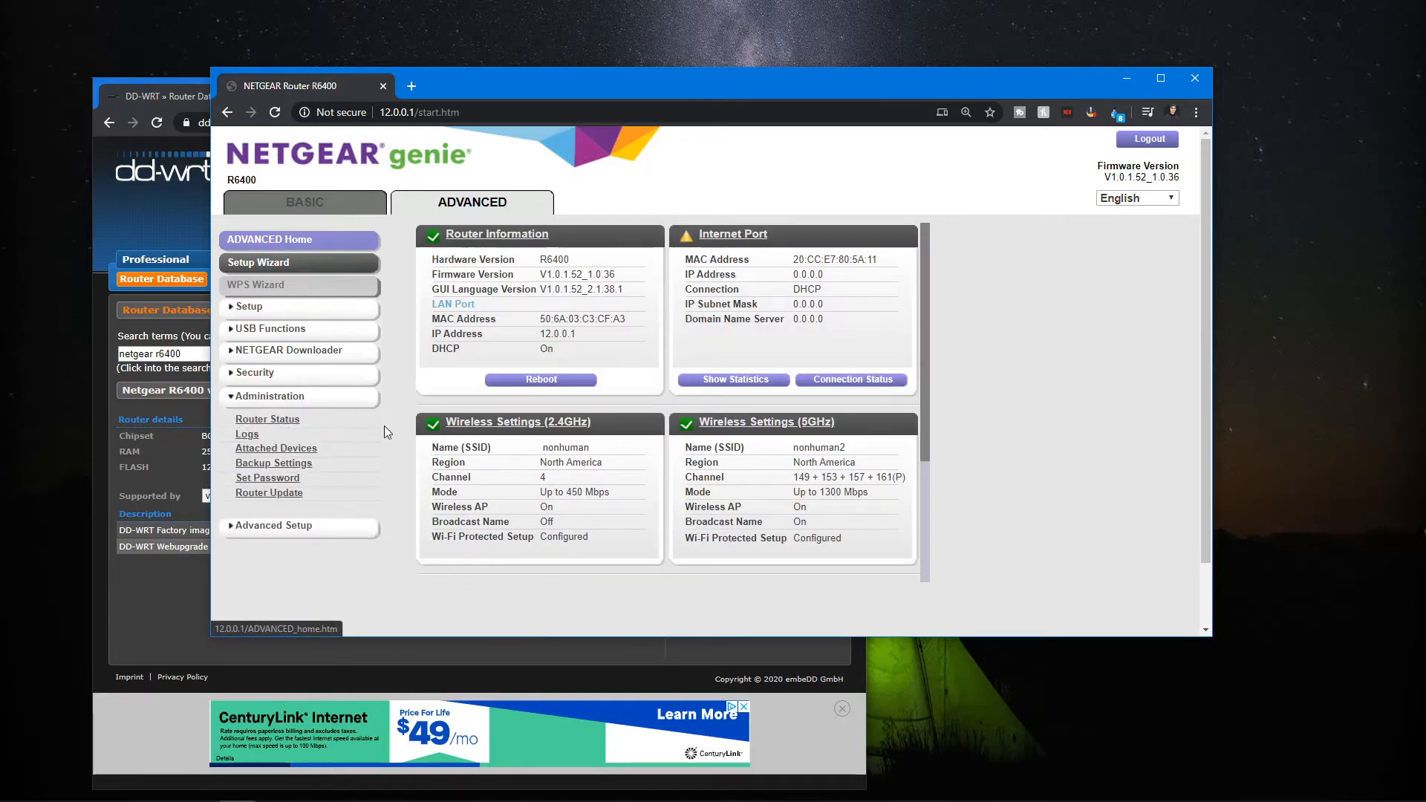
left_click(270, 494)
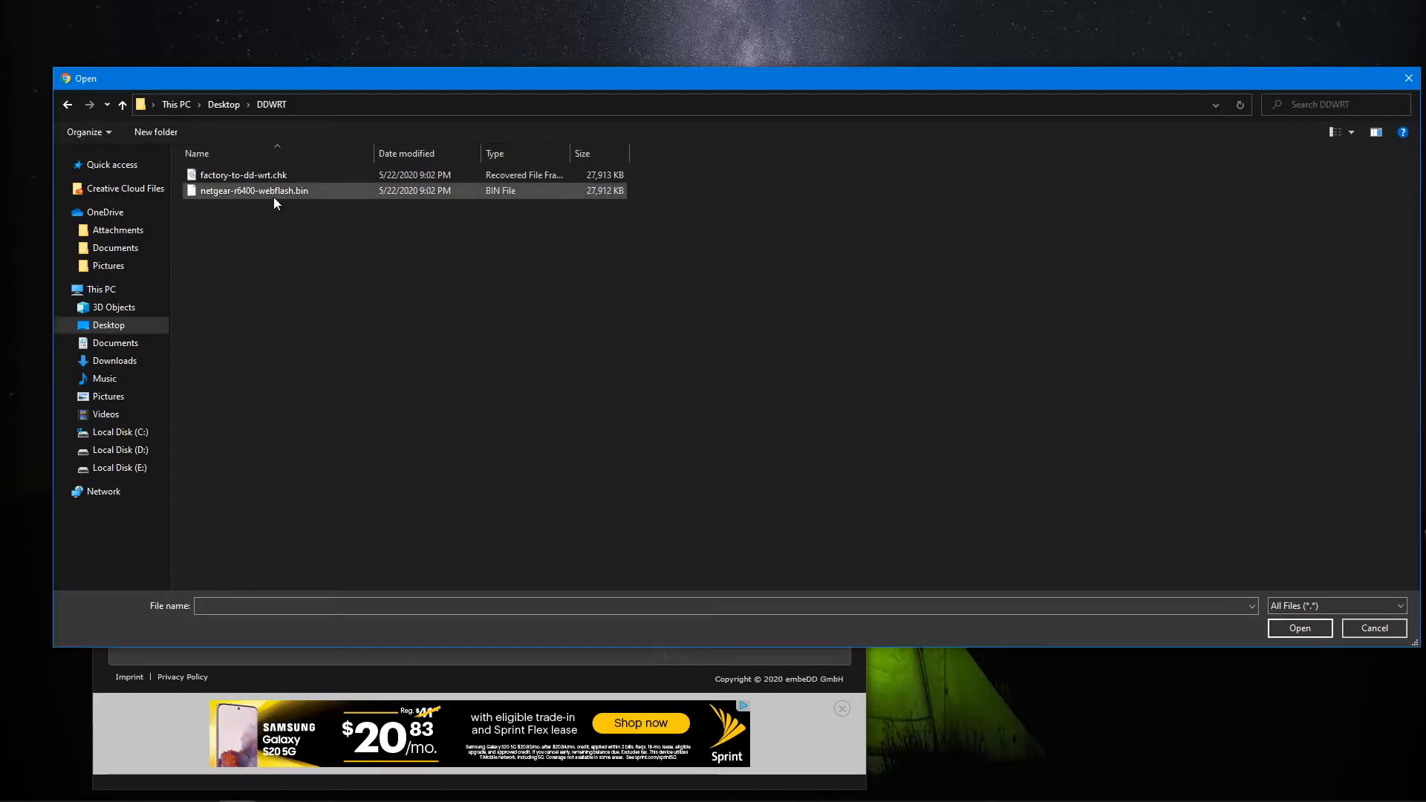
Try to upload netgear-r6400-webflash.bin as the router upgrade file.
left_click(222, 194)
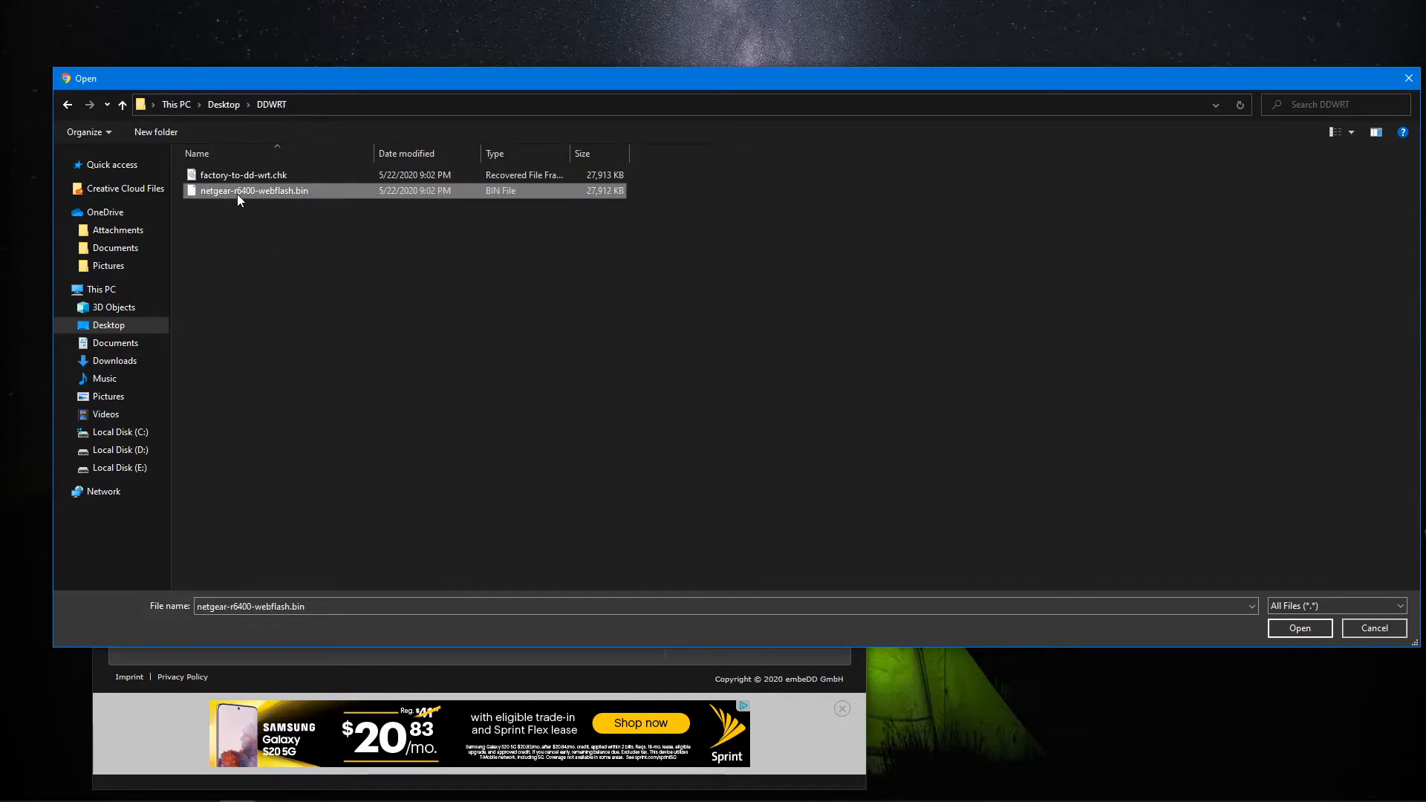
left_click(1307, 630)
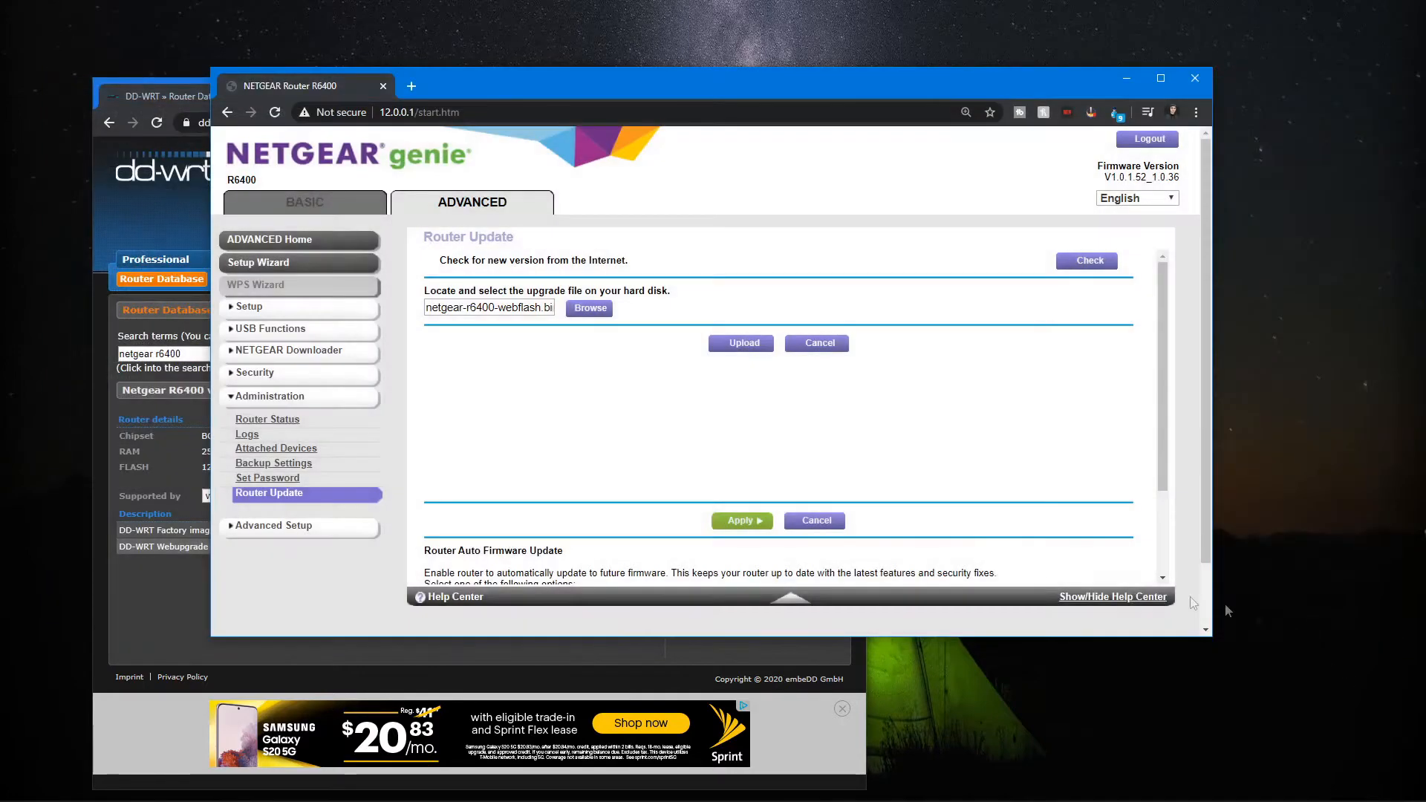
left_click(714, 344)
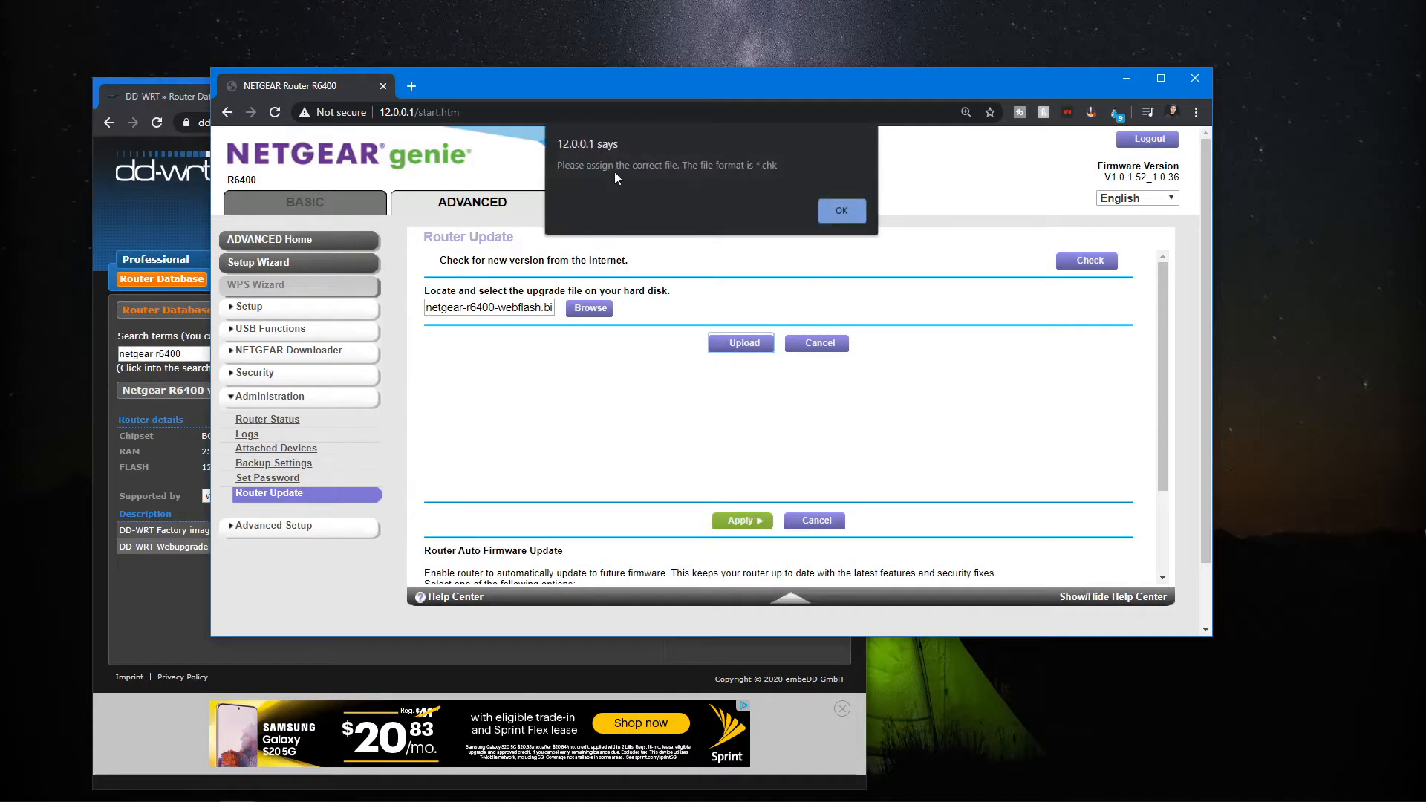
left_click(858, 220)
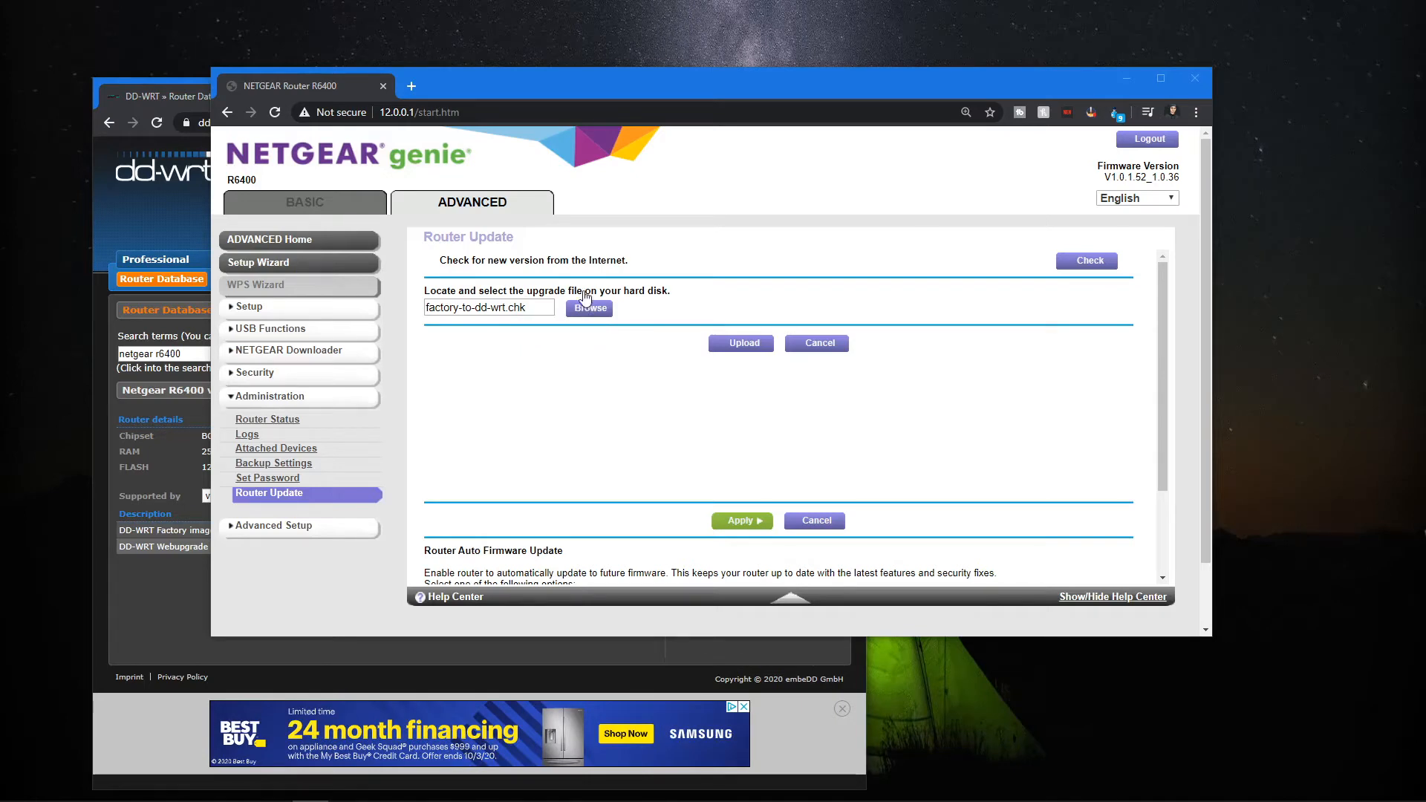
Upload the factory-to-dd-wrt.chk firmware file and confirm continuing the update.
left_click(728, 348)
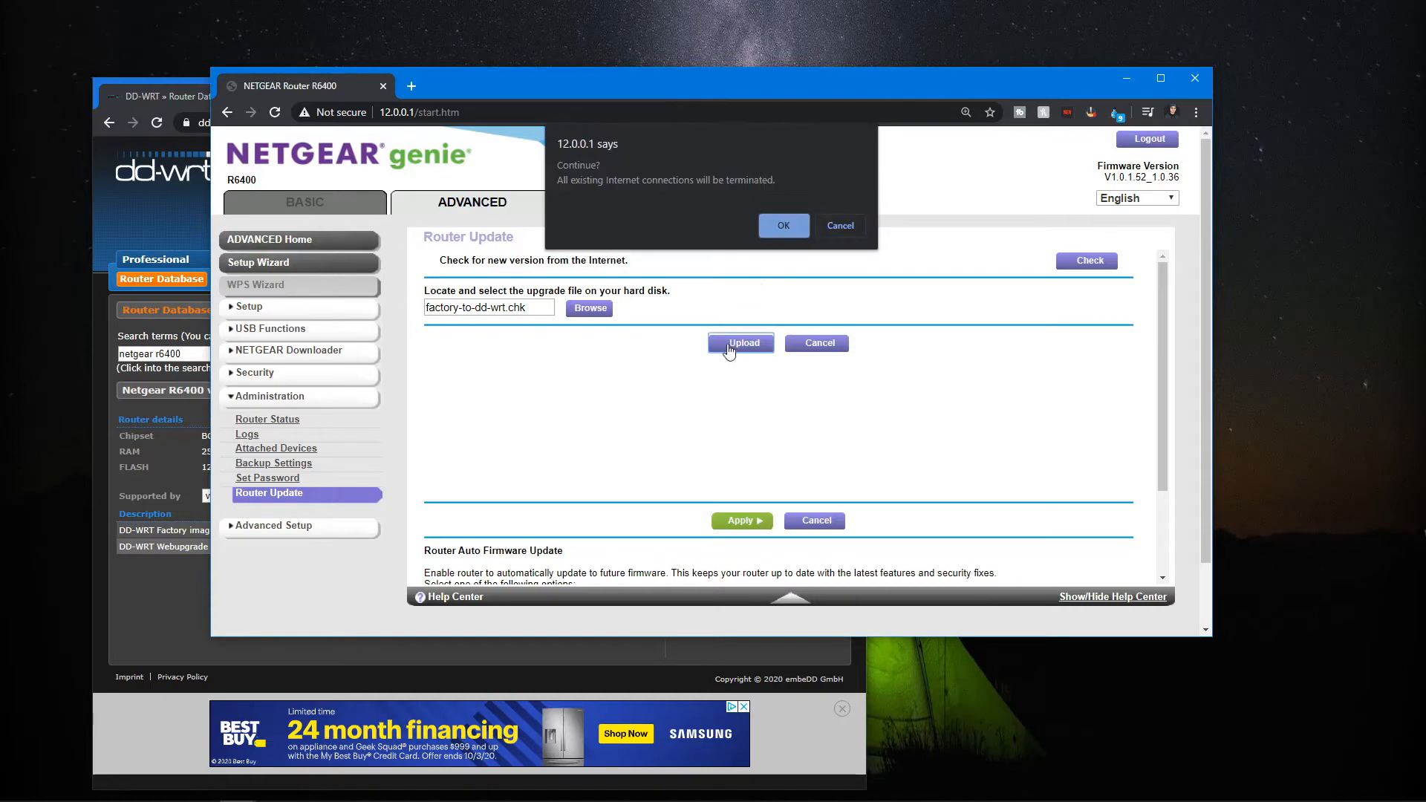
left_click(787, 226)
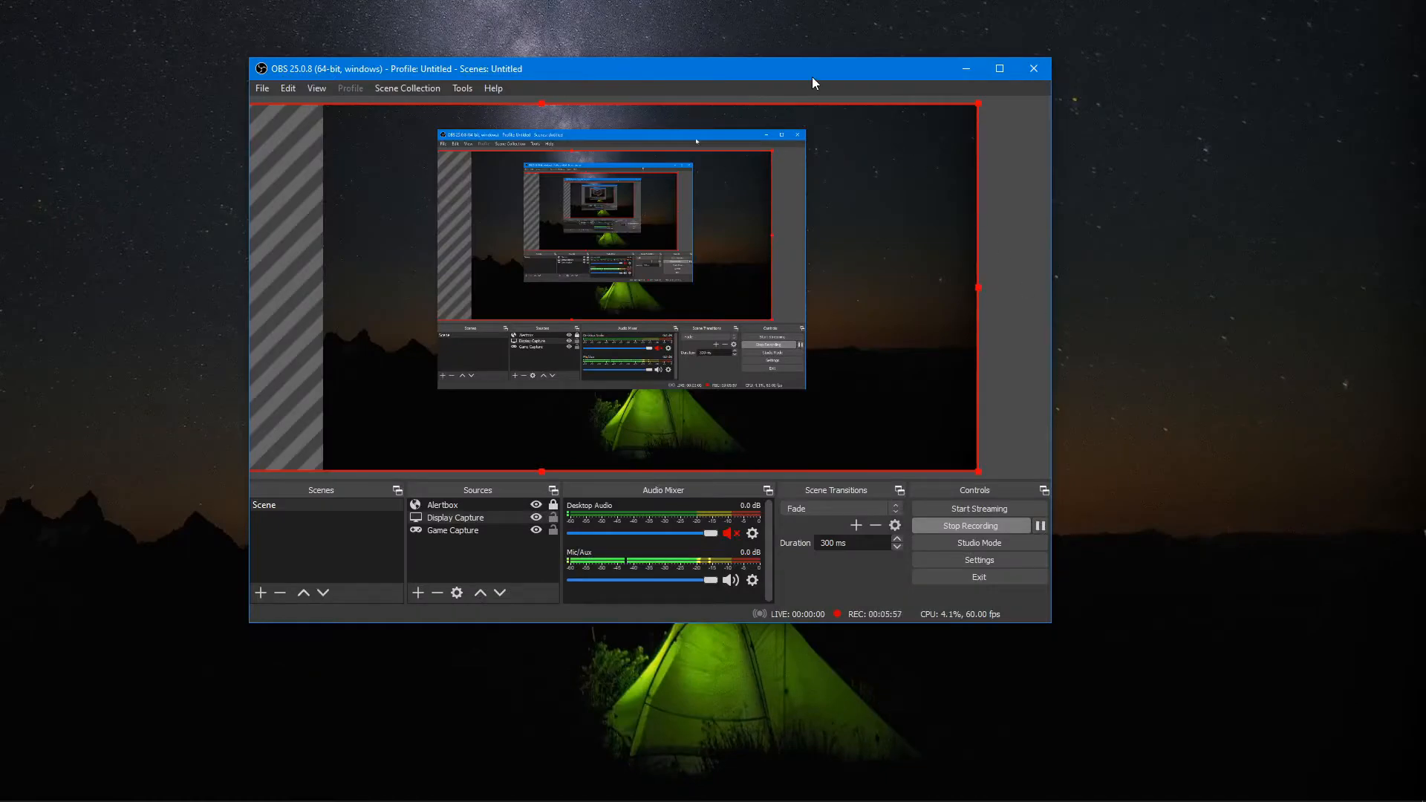
Connect the computer to the open dd-wrt Wi-Fi network.
left_click_drag(812, 64, 0, 254)
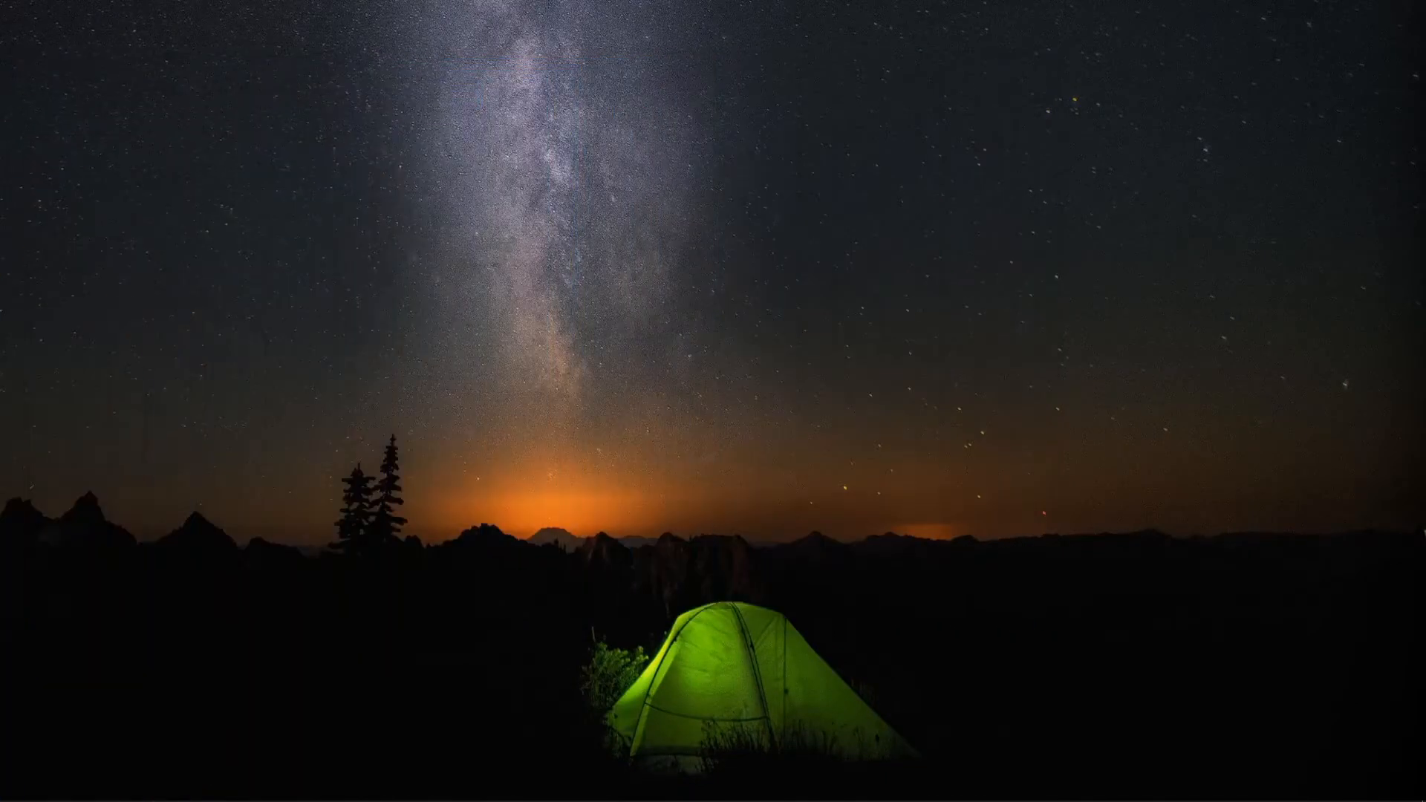
mouse_move(1288, 797)
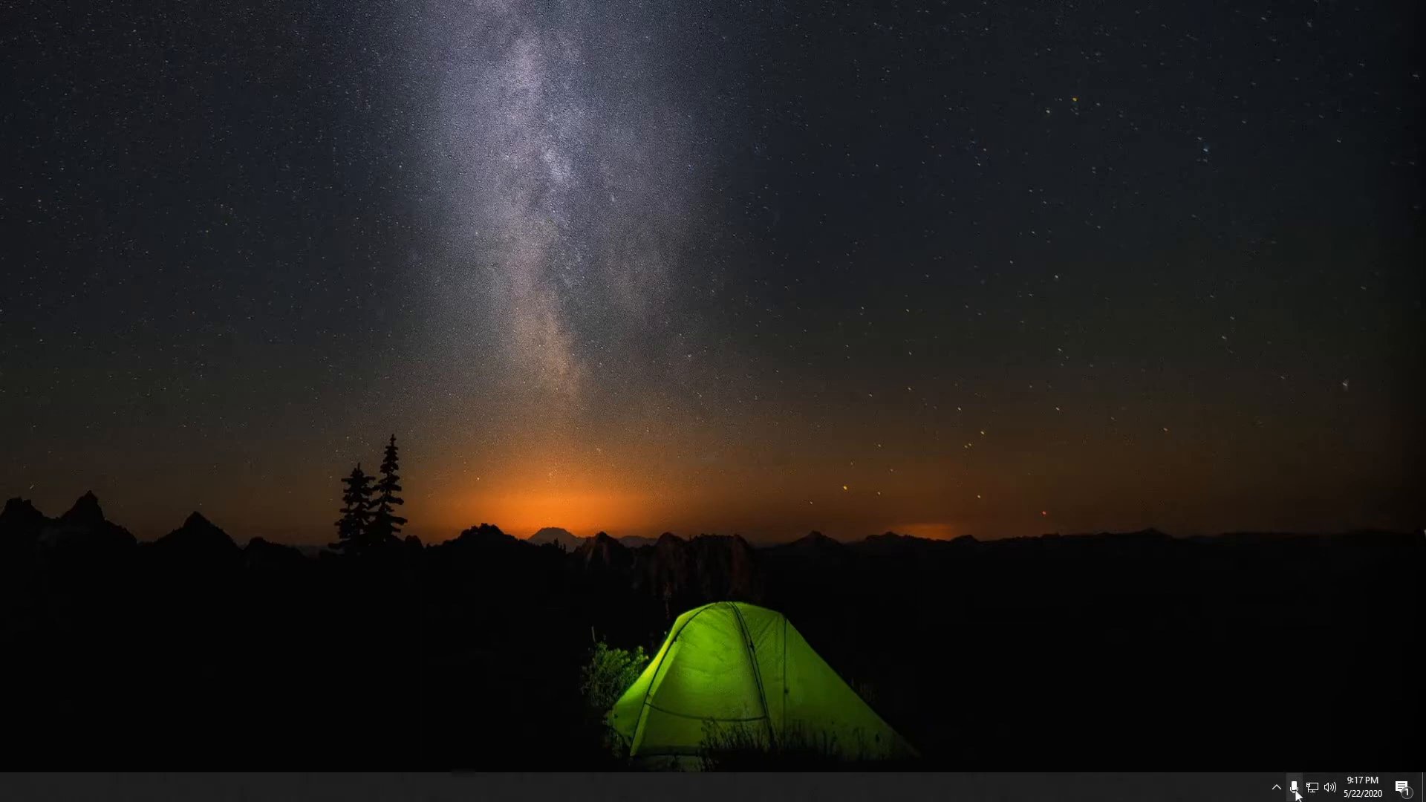
left_click(1276, 788)
left_click(1276, 789)
left_click(1312, 788)
scroll(1278, 570, "down", 3)
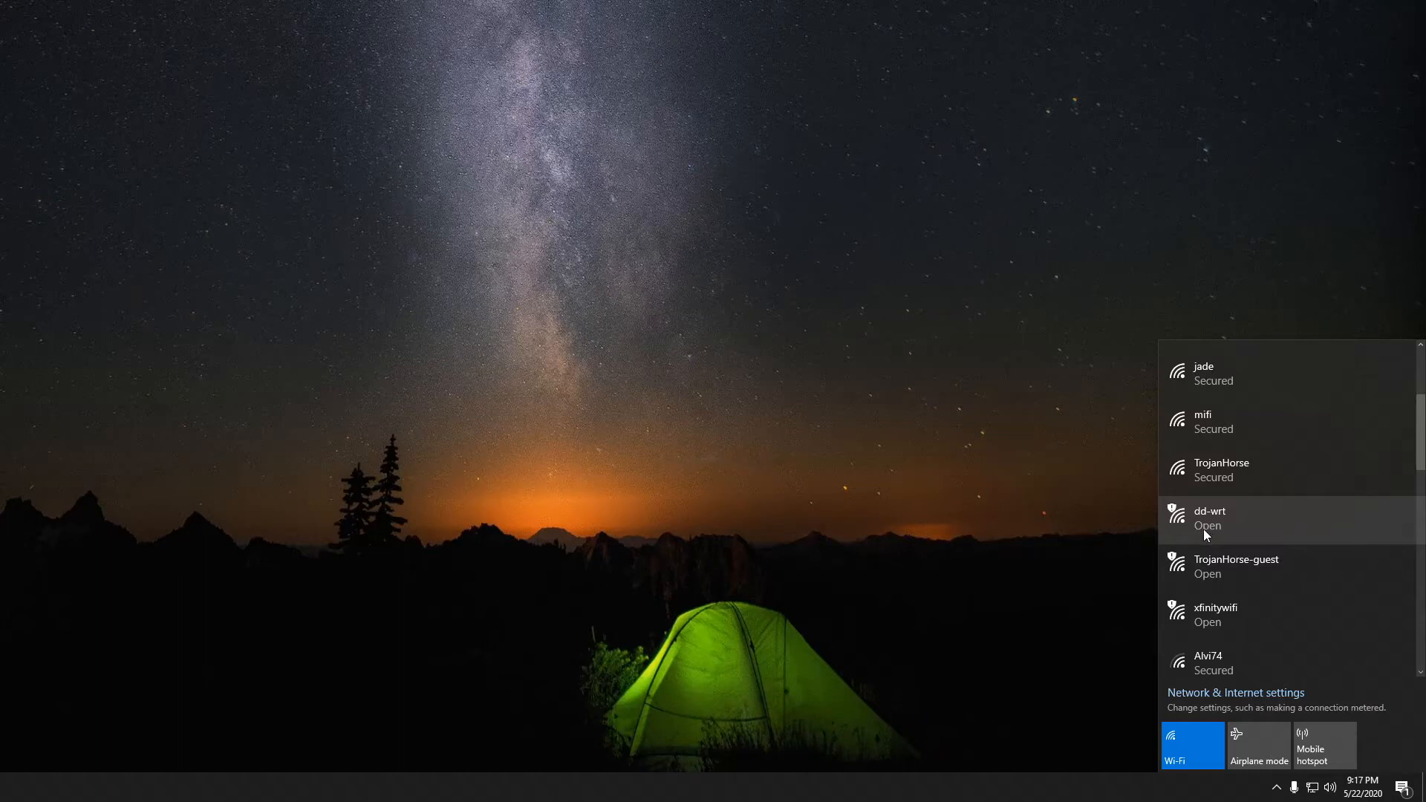
left_click(1203, 529)
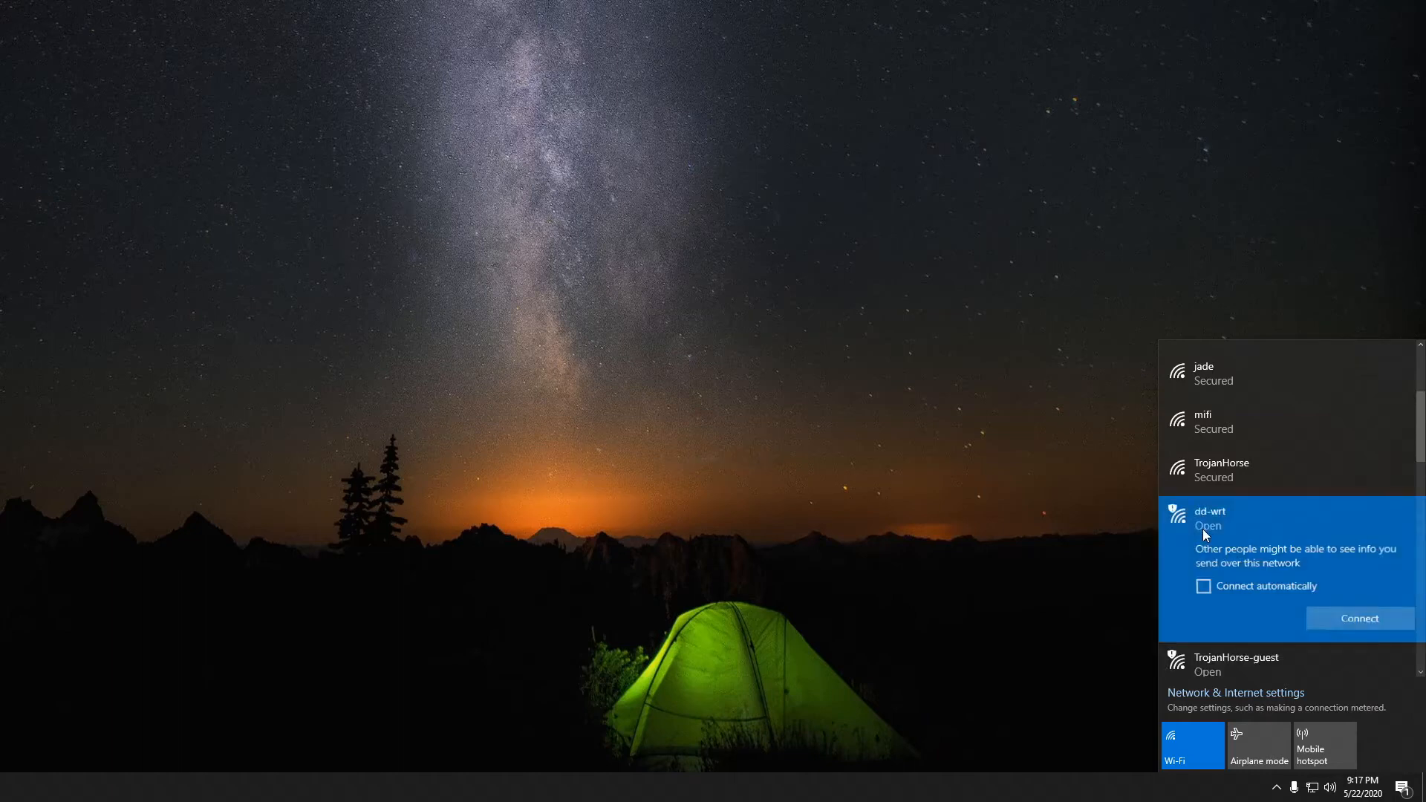
left_click(1312, 618)
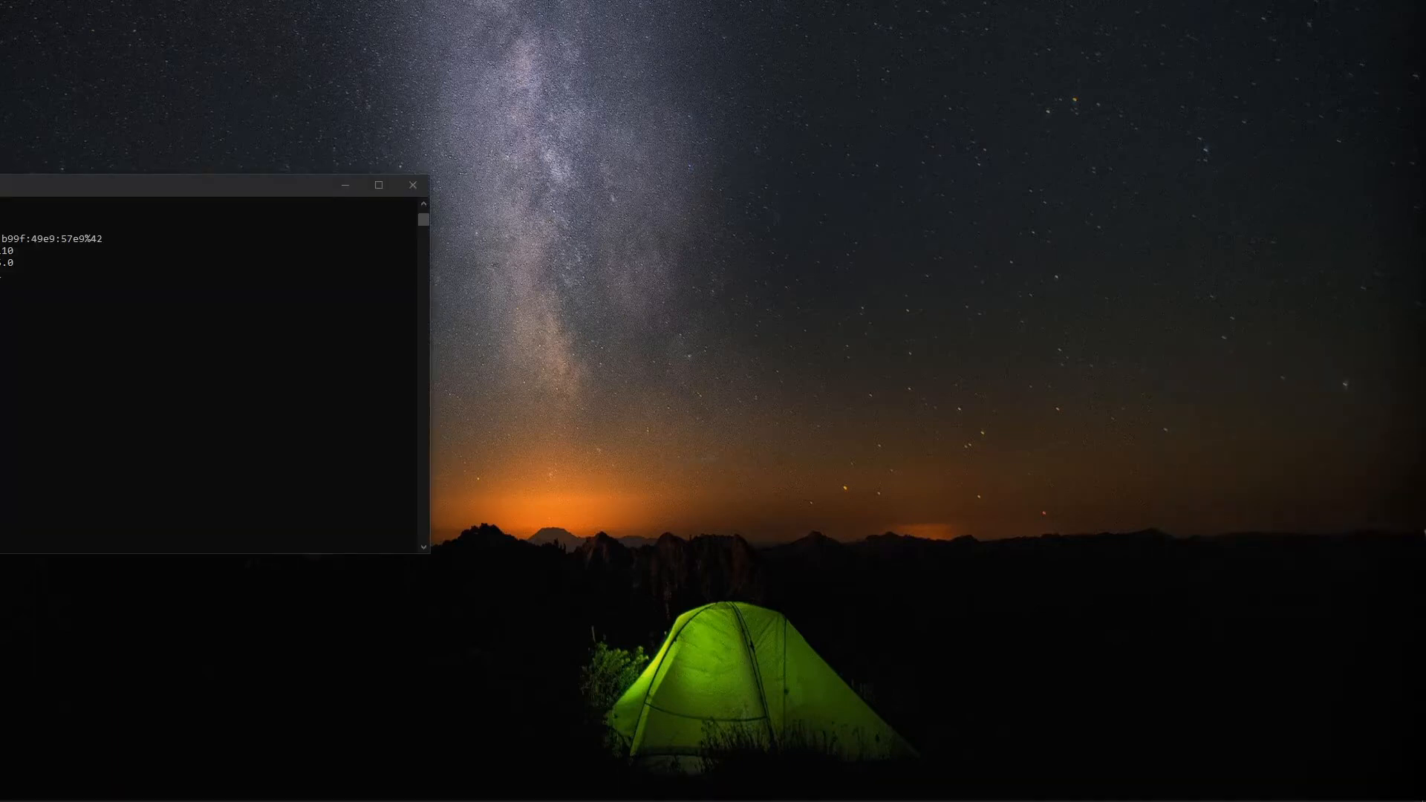
left_click(2, 283)
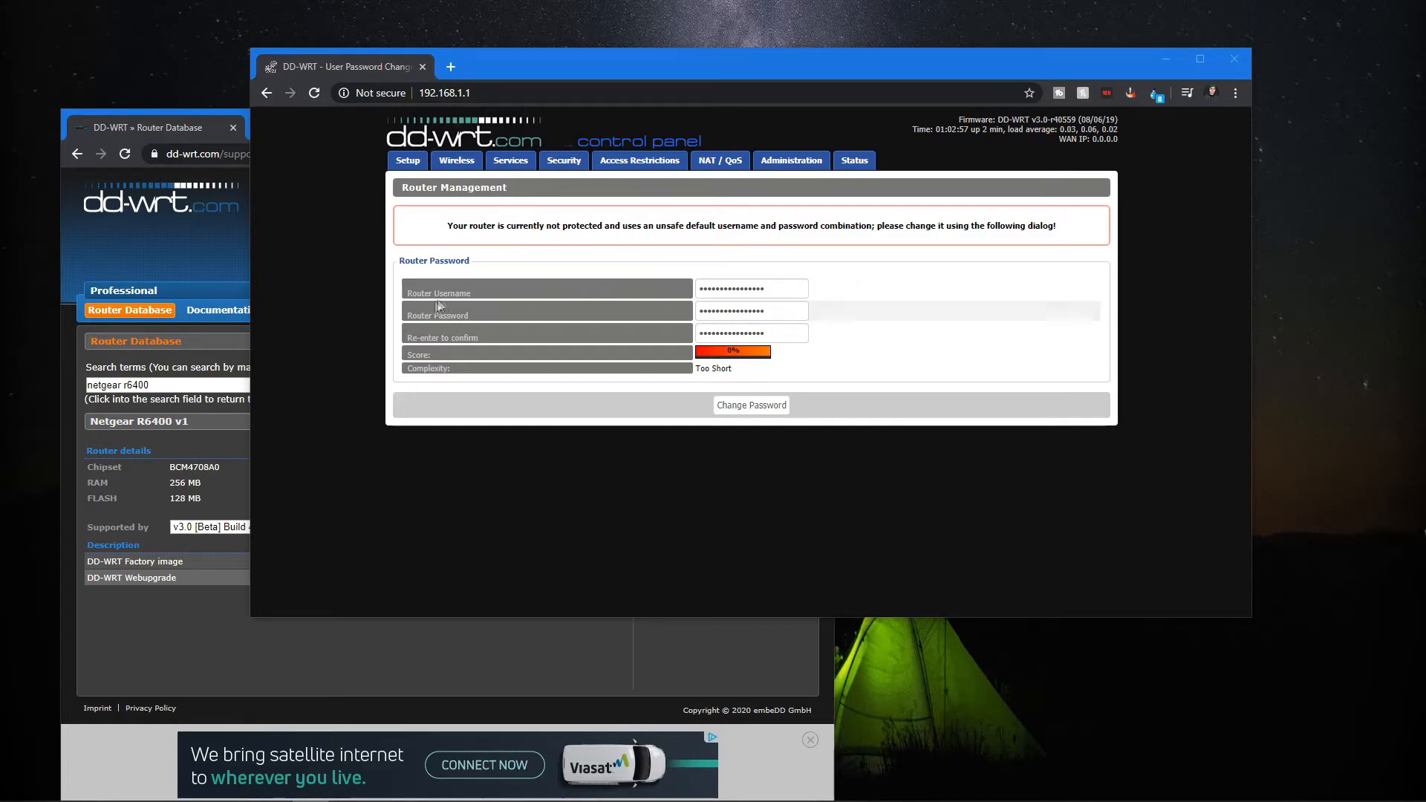
Set the router username and a new router password with confirmation, then apply the password change.
double_click(712, 283)
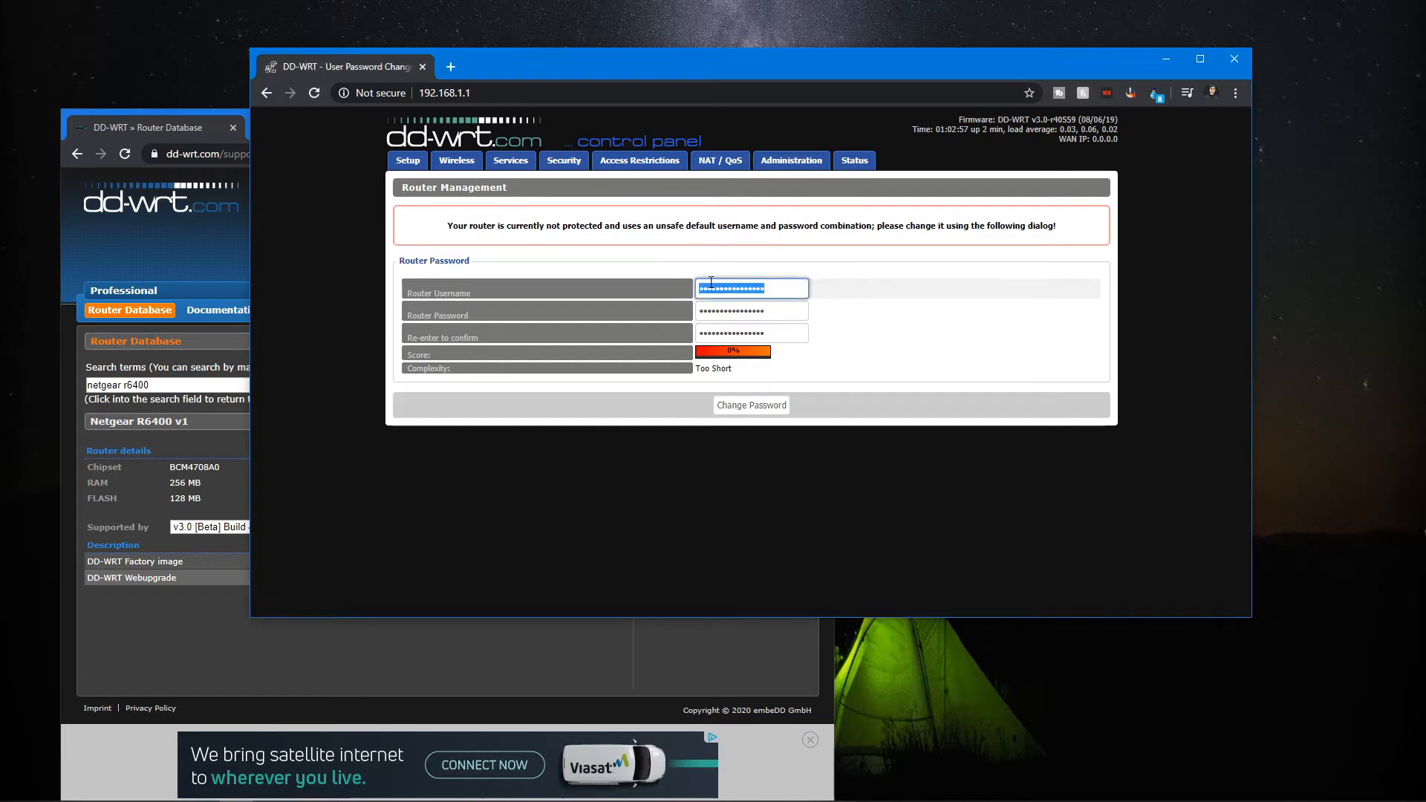
type("admin")
key("Tab")
type("password")
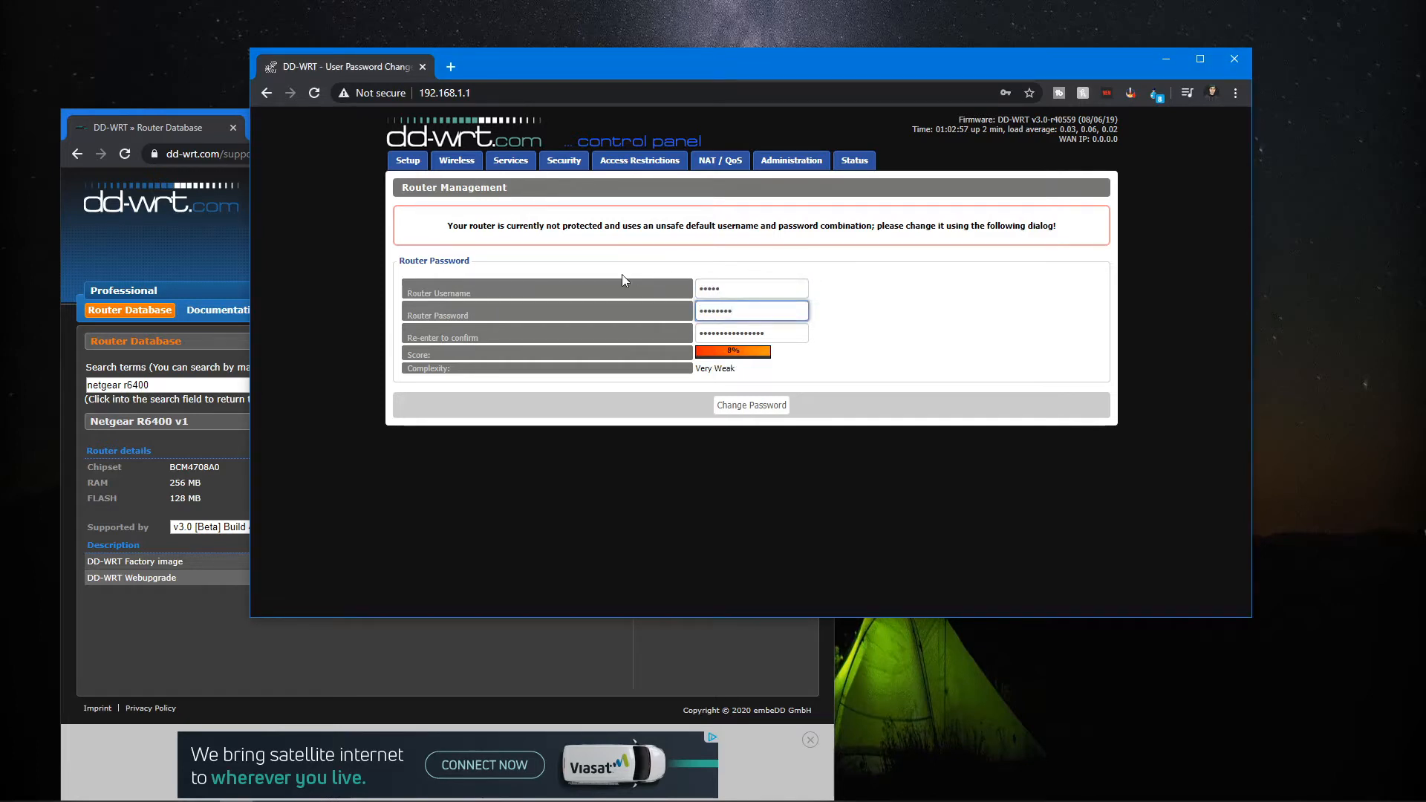
key("ctrl+a")
key("BackSpace")
type("password123")
key("Tab")
type("password123")
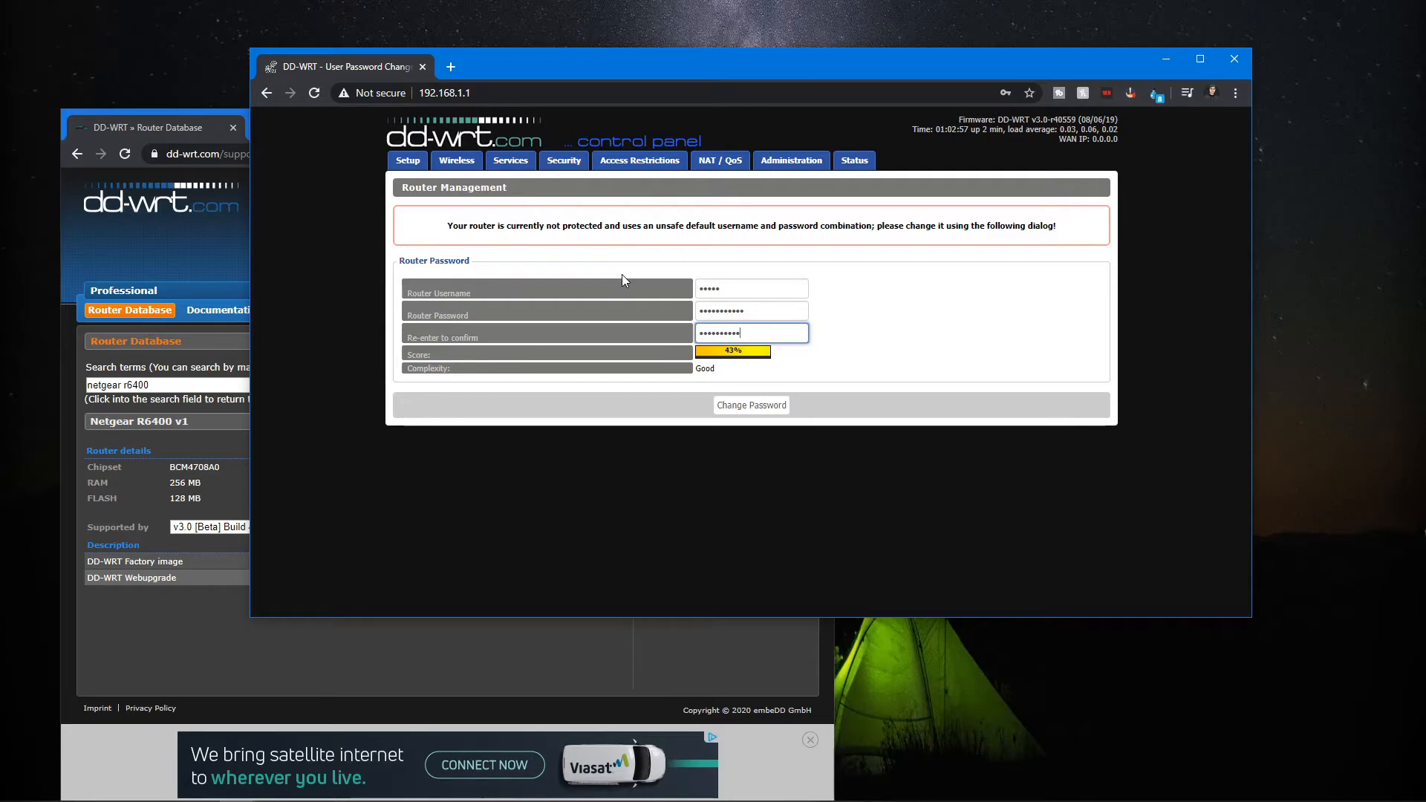
left_click(943, 368)
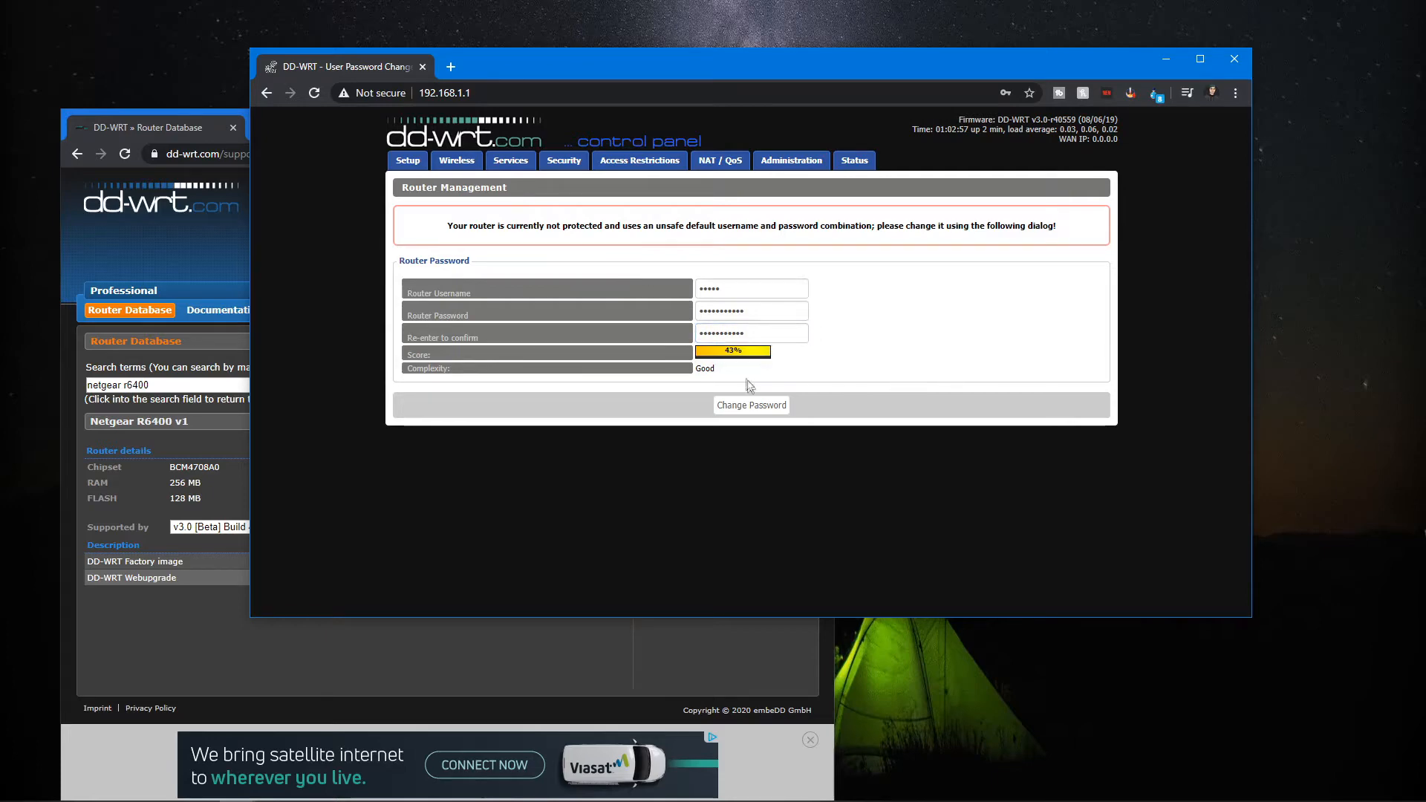
left_click(759, 407)
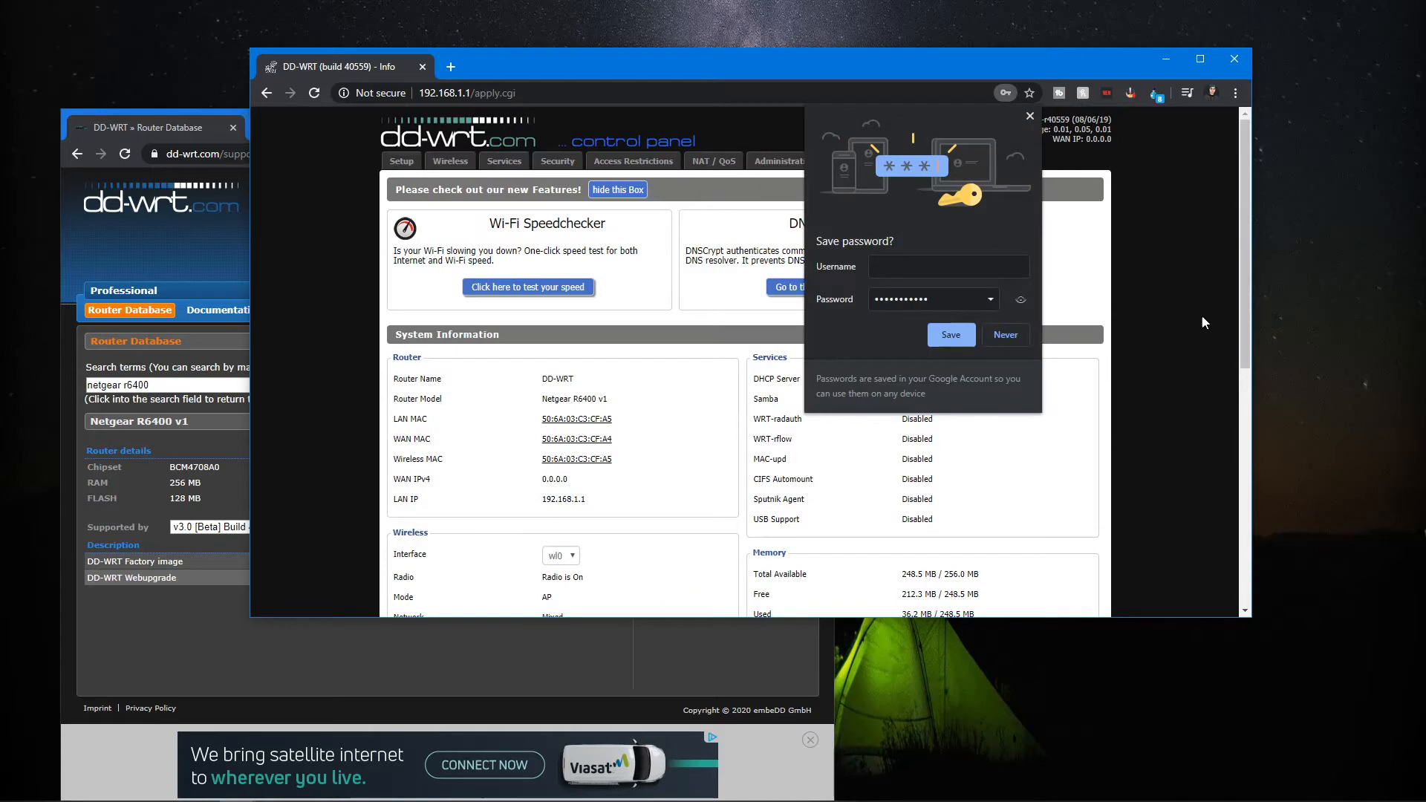
Open the Administration section and sign in with the router username and password.
left_click(1031, 117)
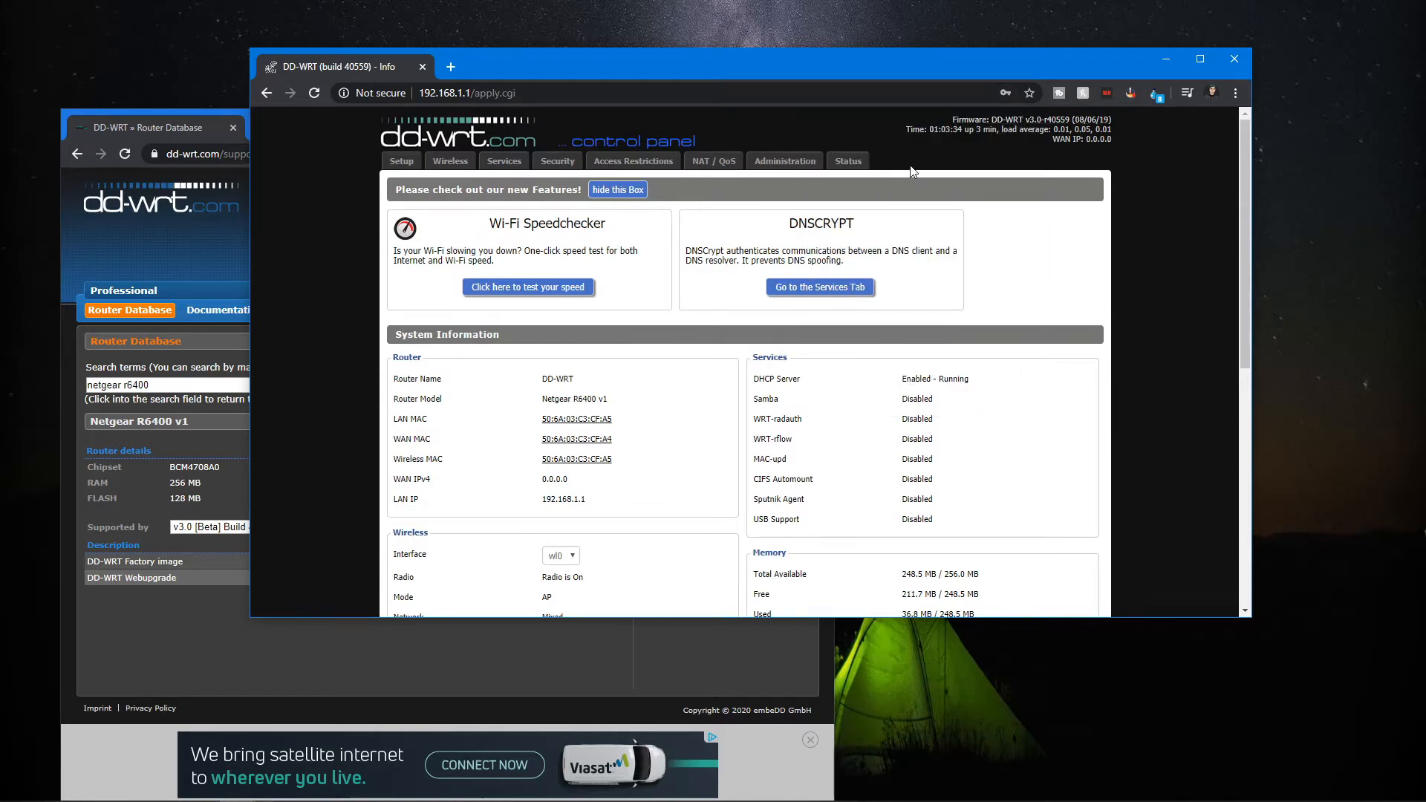
left_click(775, 163)
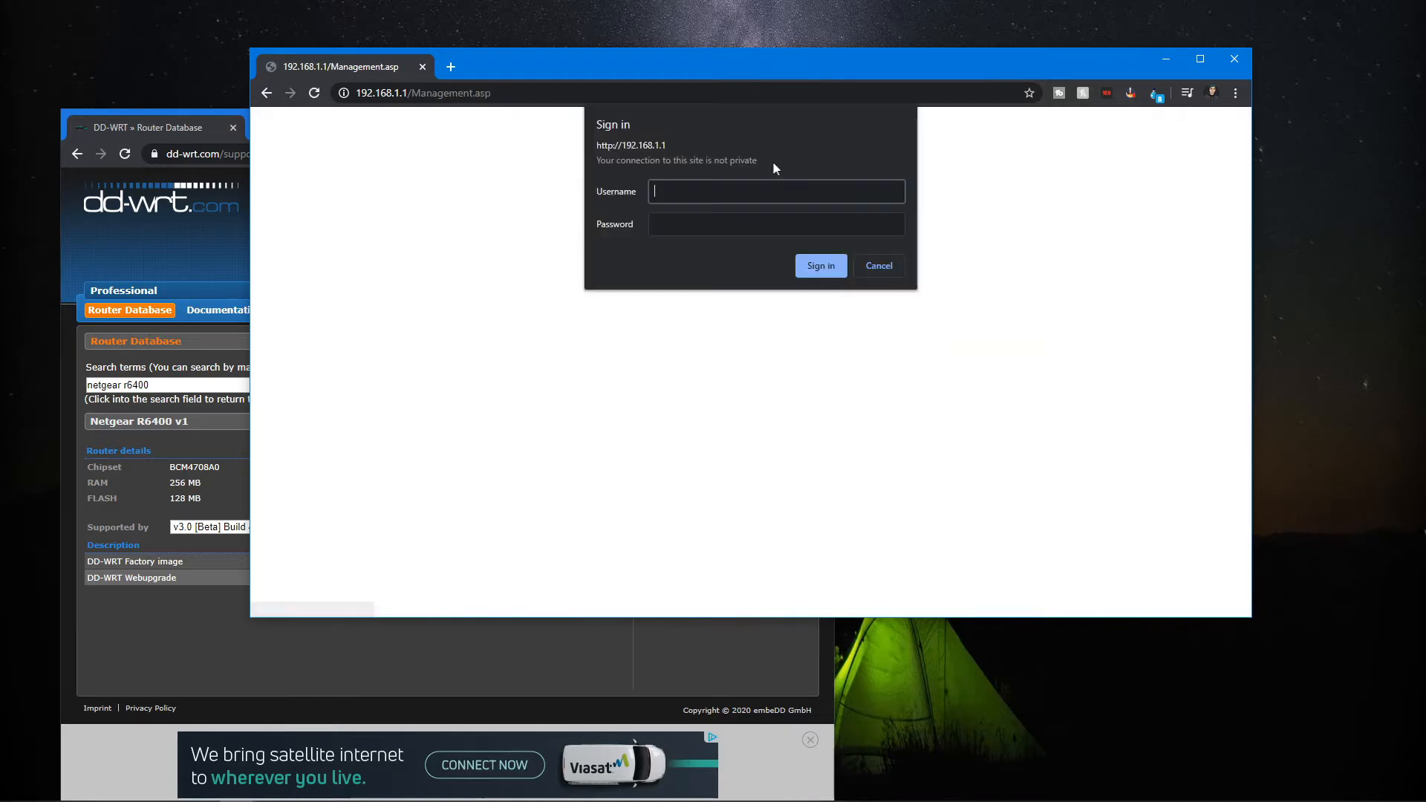
type("admin")
key("Tab")
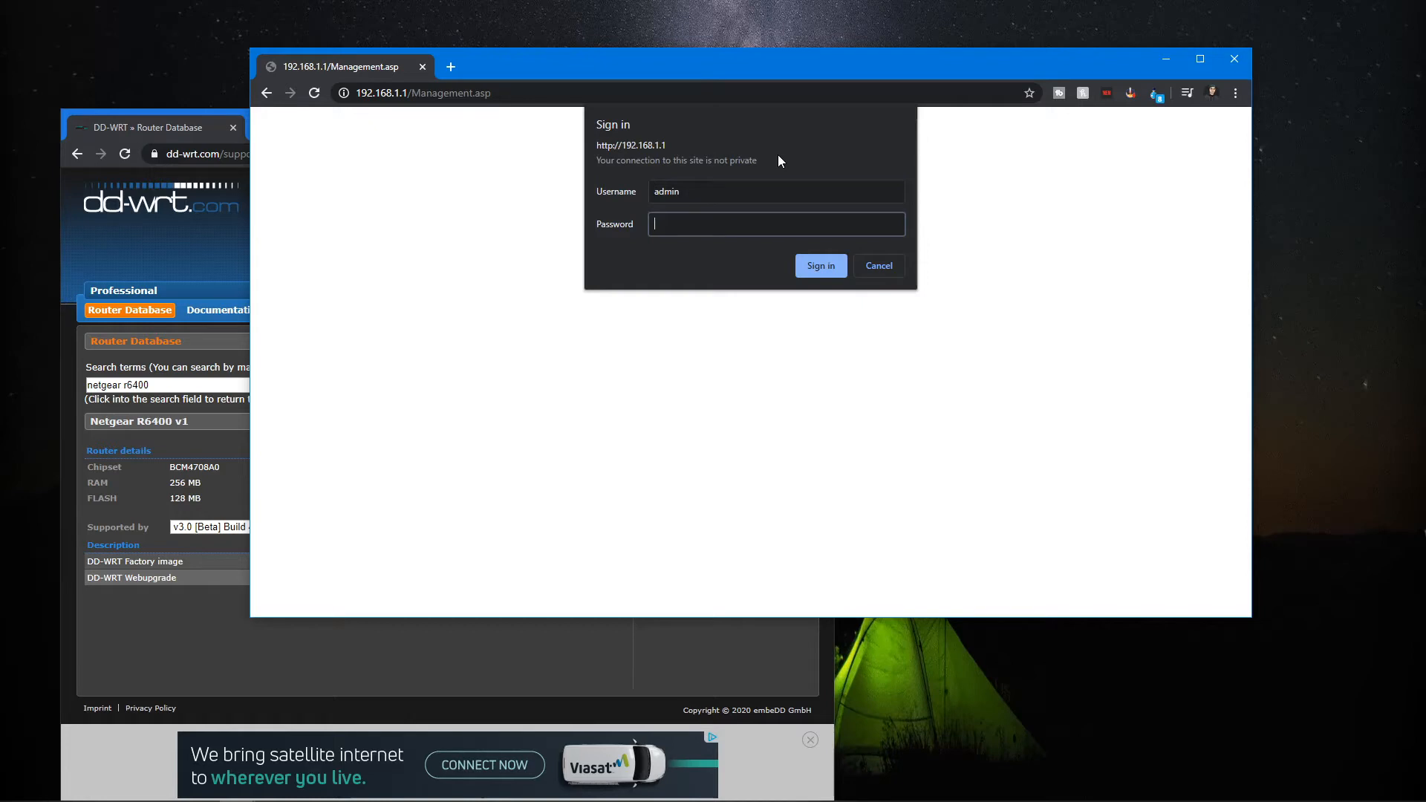
type("•••••••••••")
key("Return")
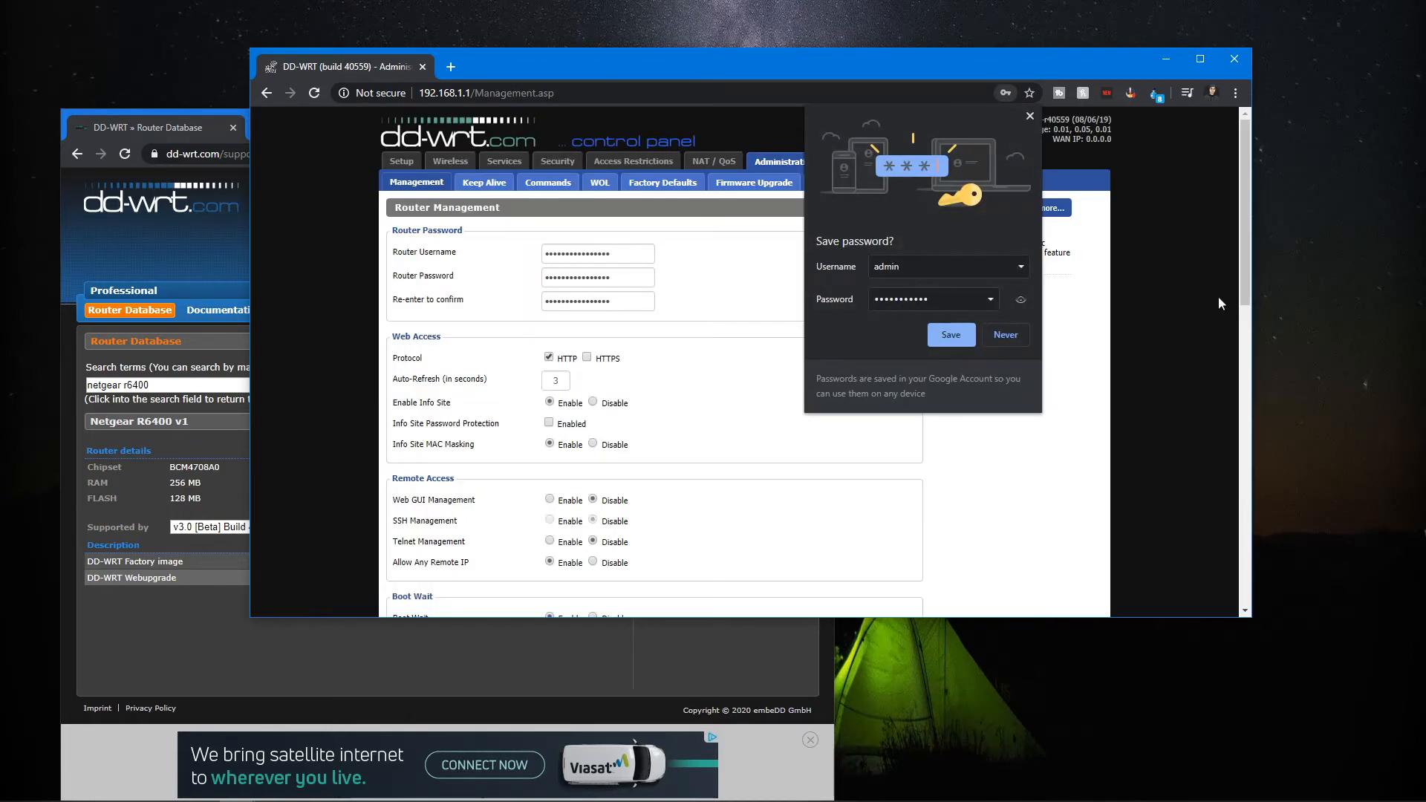
left_click(1029, 116)
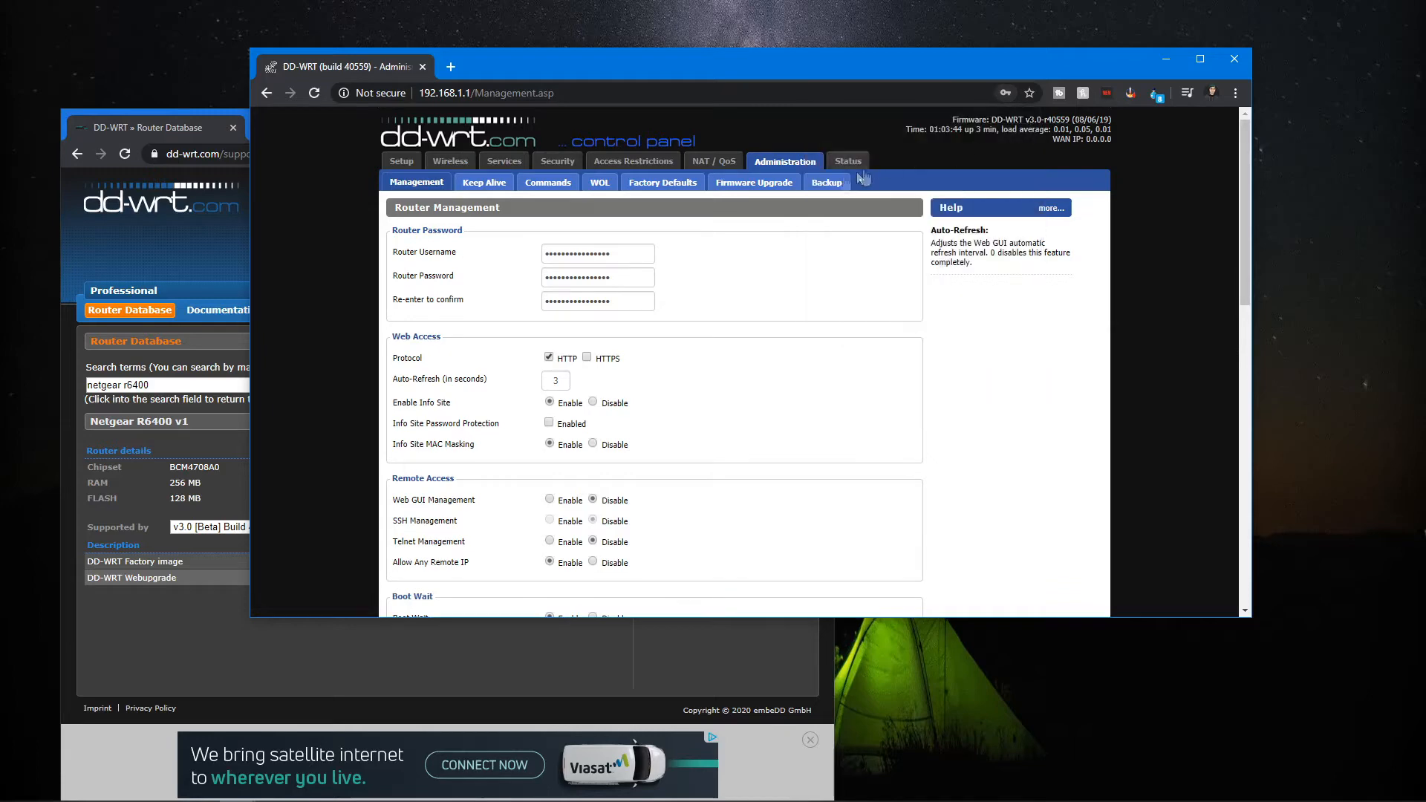
Upload netgear-r6400-webflash.bin on the Firmware Upgrade page and start the upgrade.
left_click(208, 636)
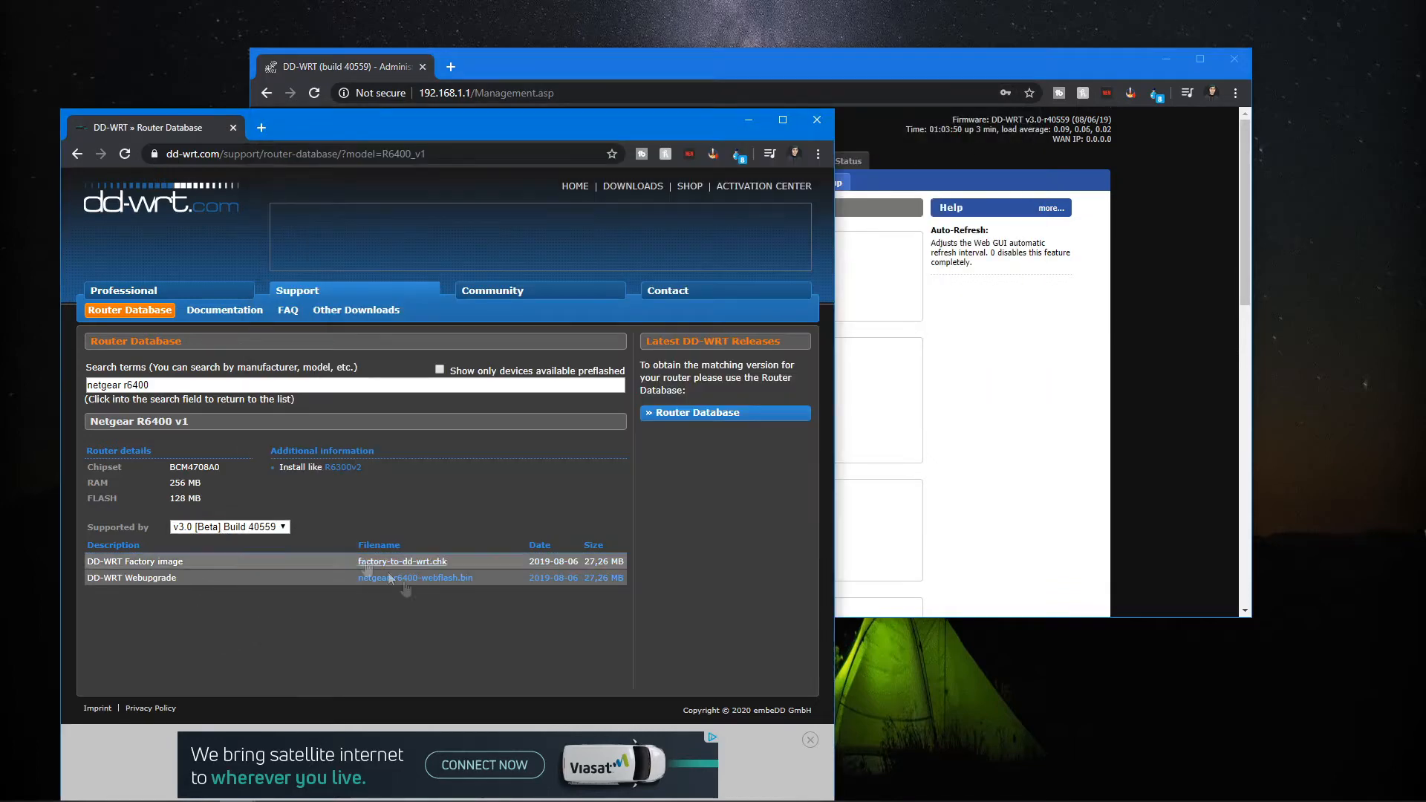
left_click(1047, 418)
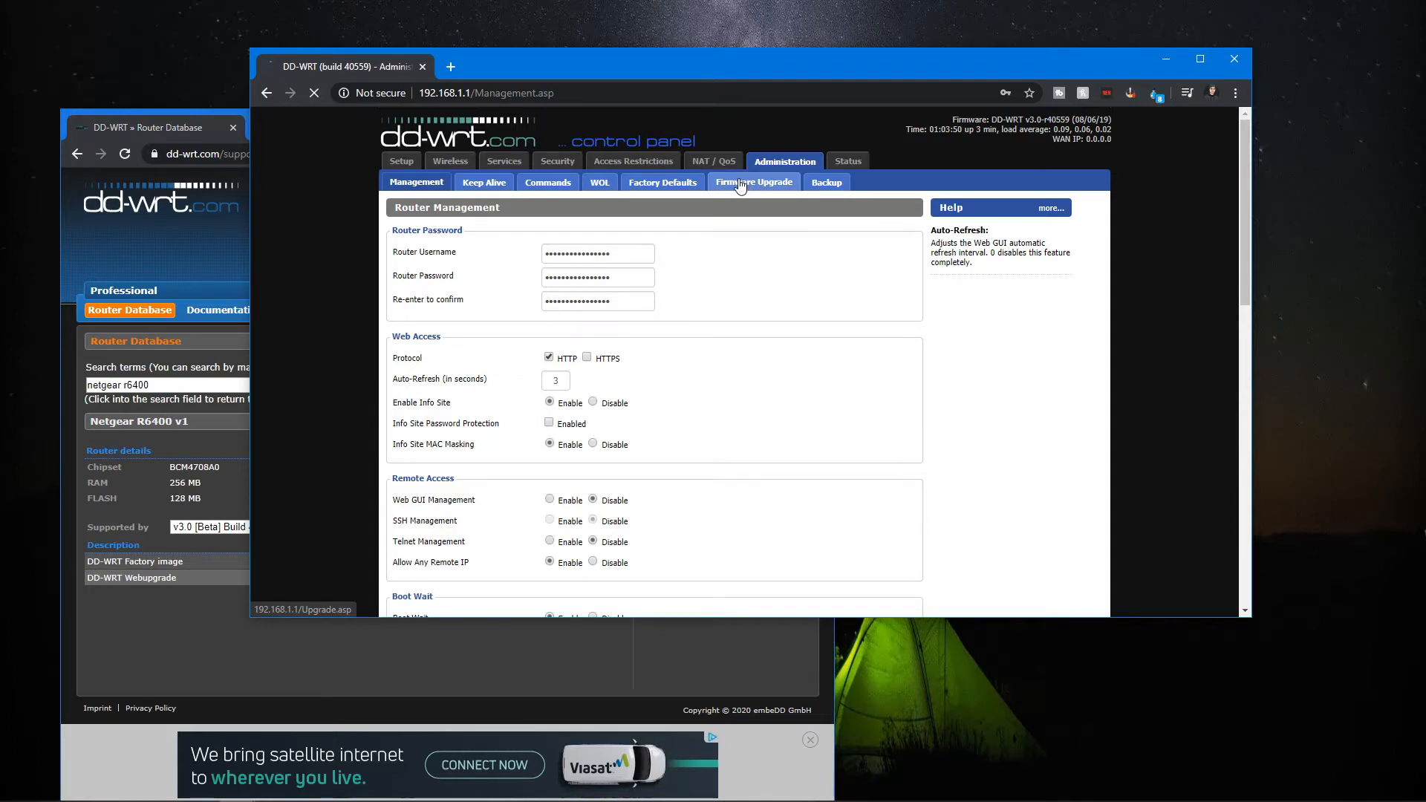
left_click(741, 186)
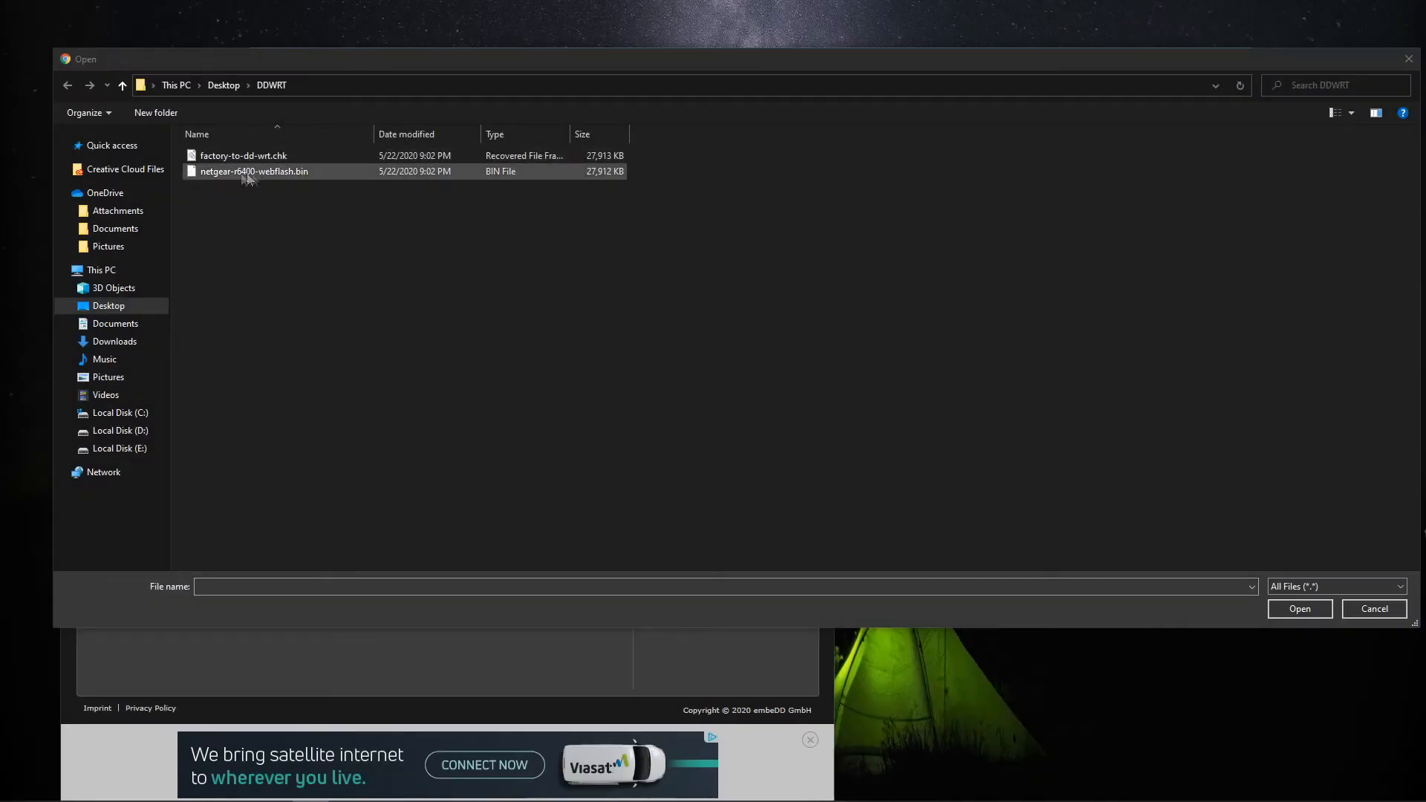
double_click(261, 172)
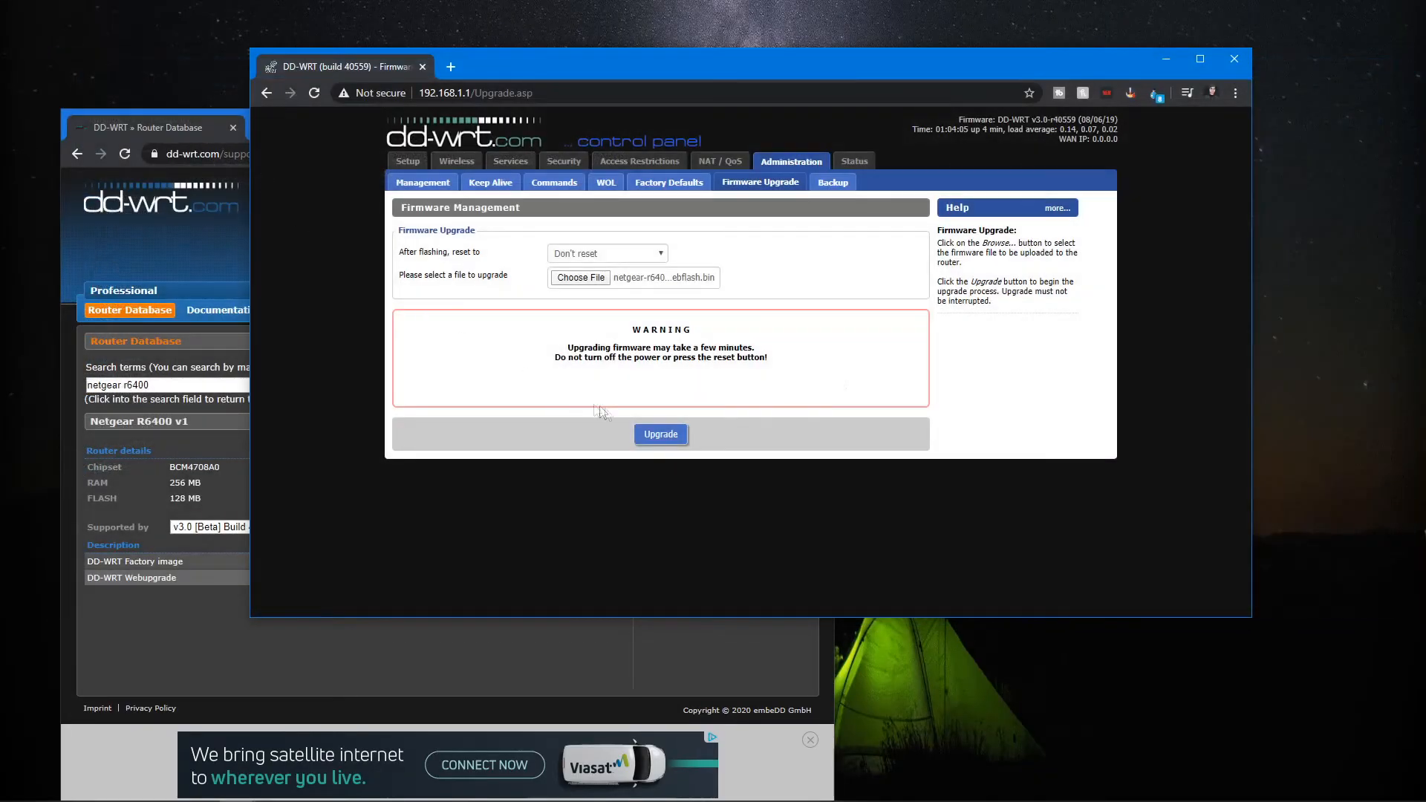
left_click(652, 437)
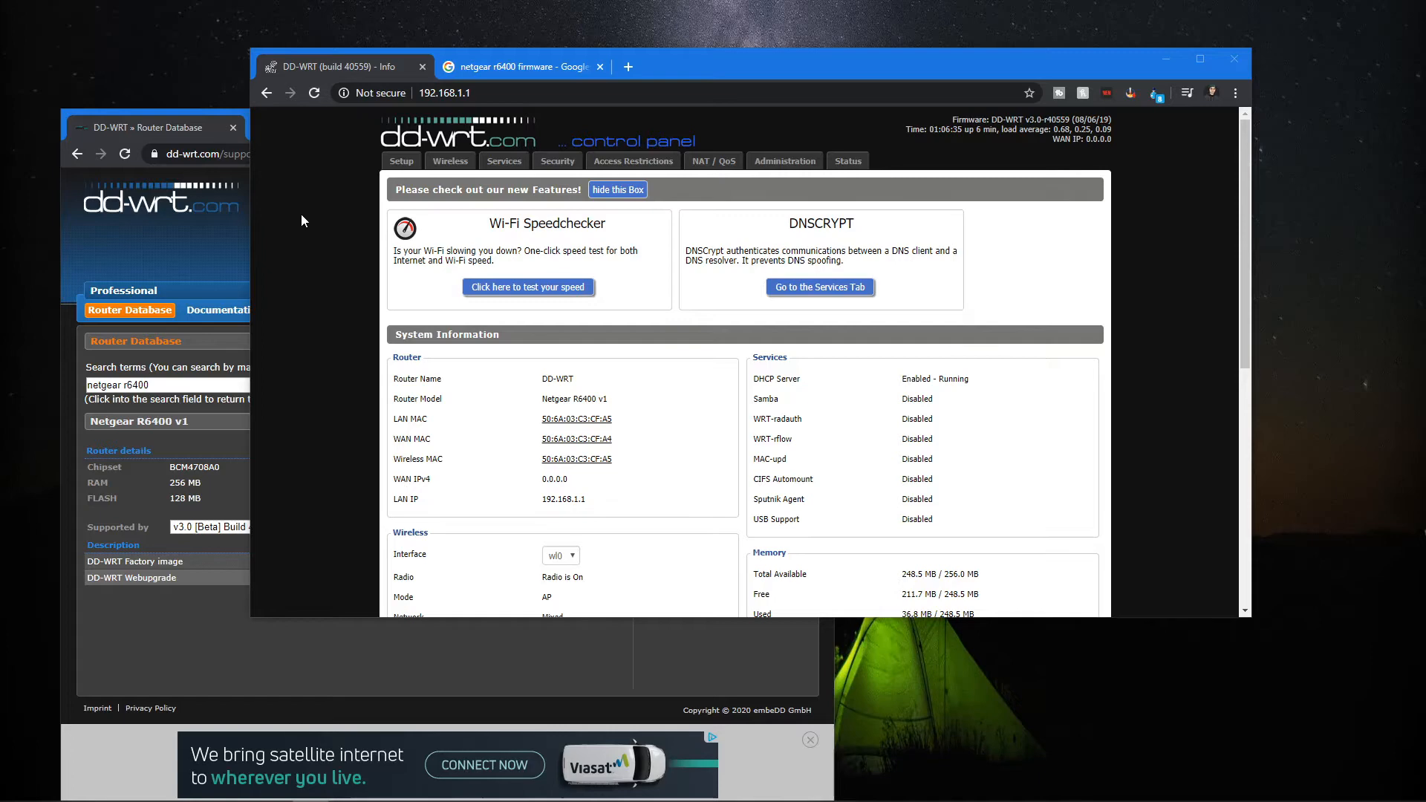
Look up the R6400 firmware downloads on Netgear's support site.
left_click(513, 68)
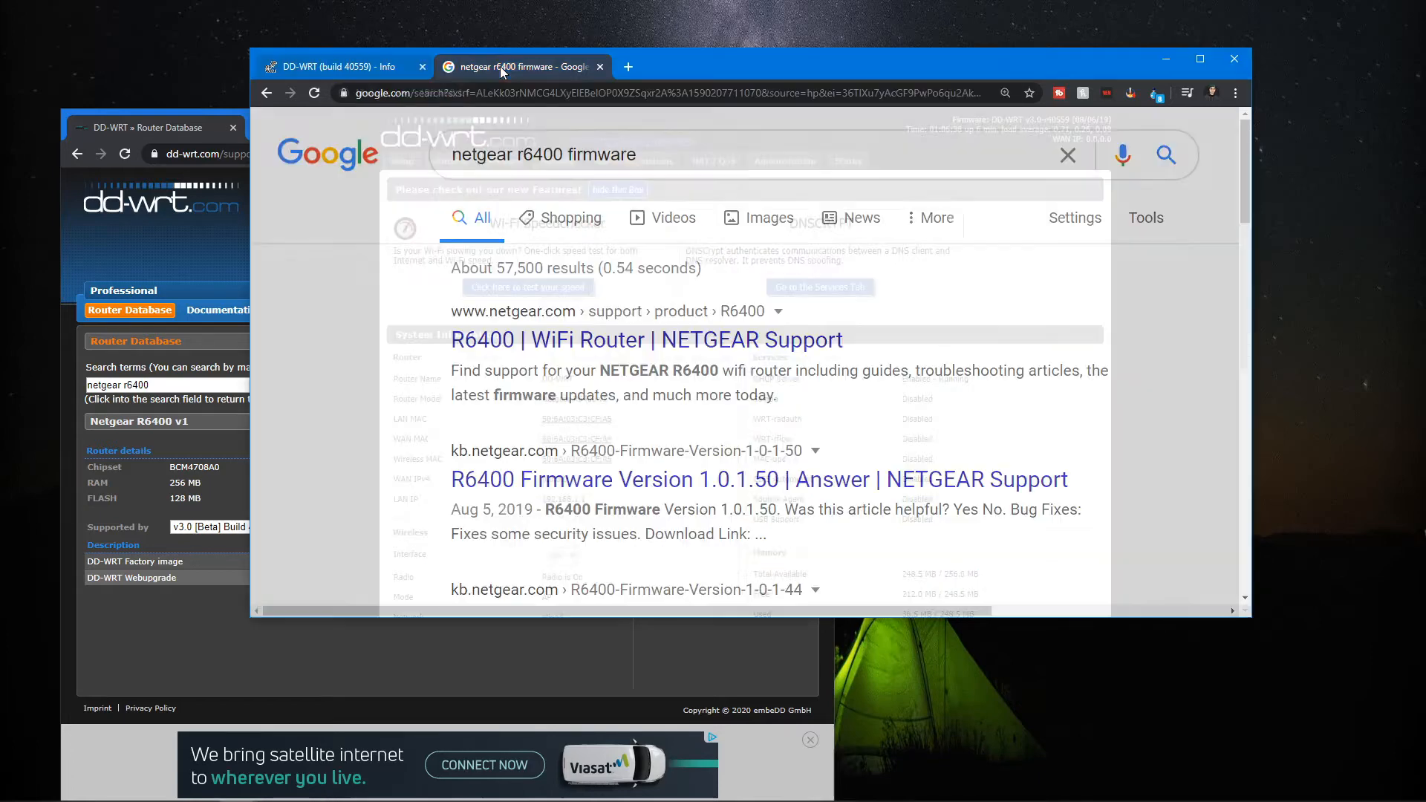
left_click_drag(461, 155, 564, 154)
left_click(583, 155)
left_click(287, 426)
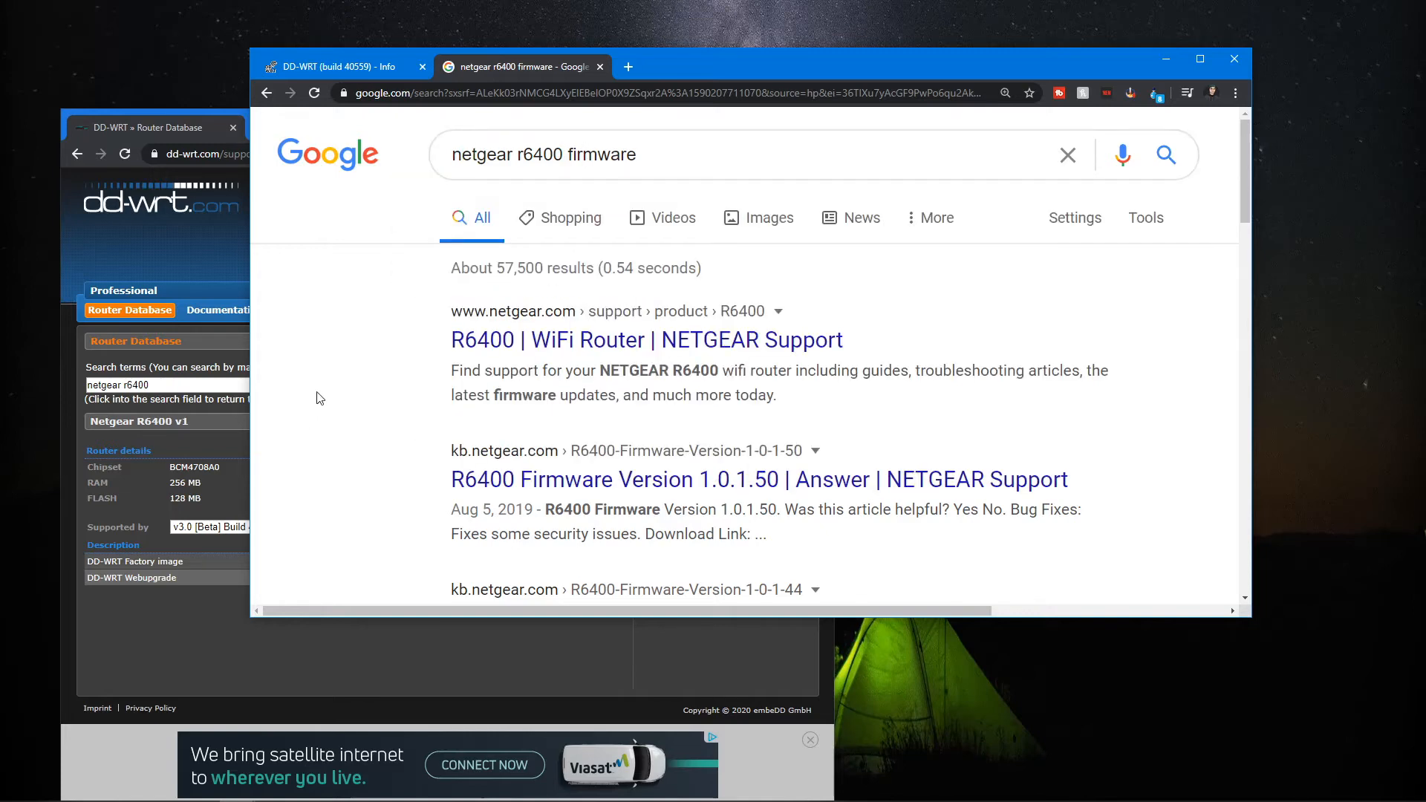
left_click(559, 343)
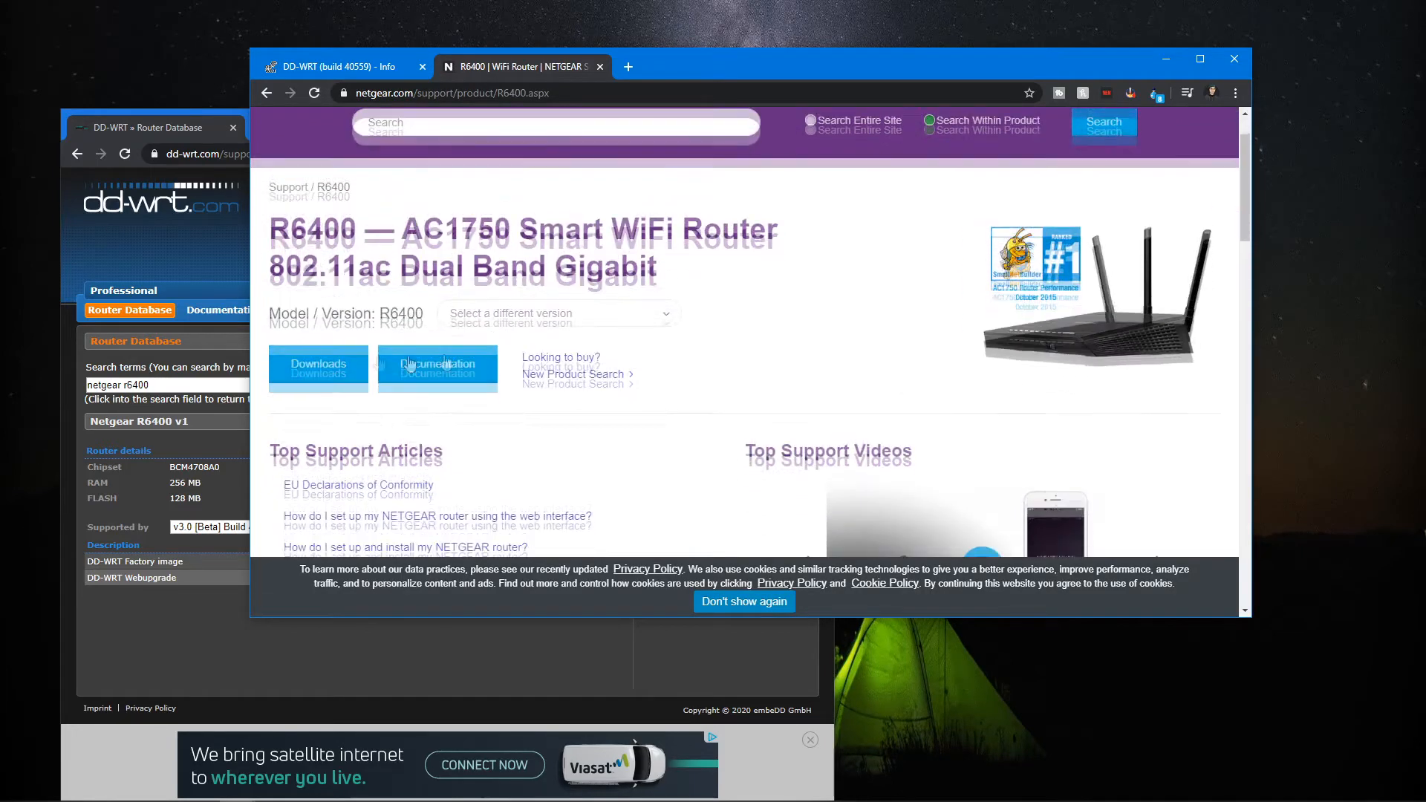
left_click(323, 355)
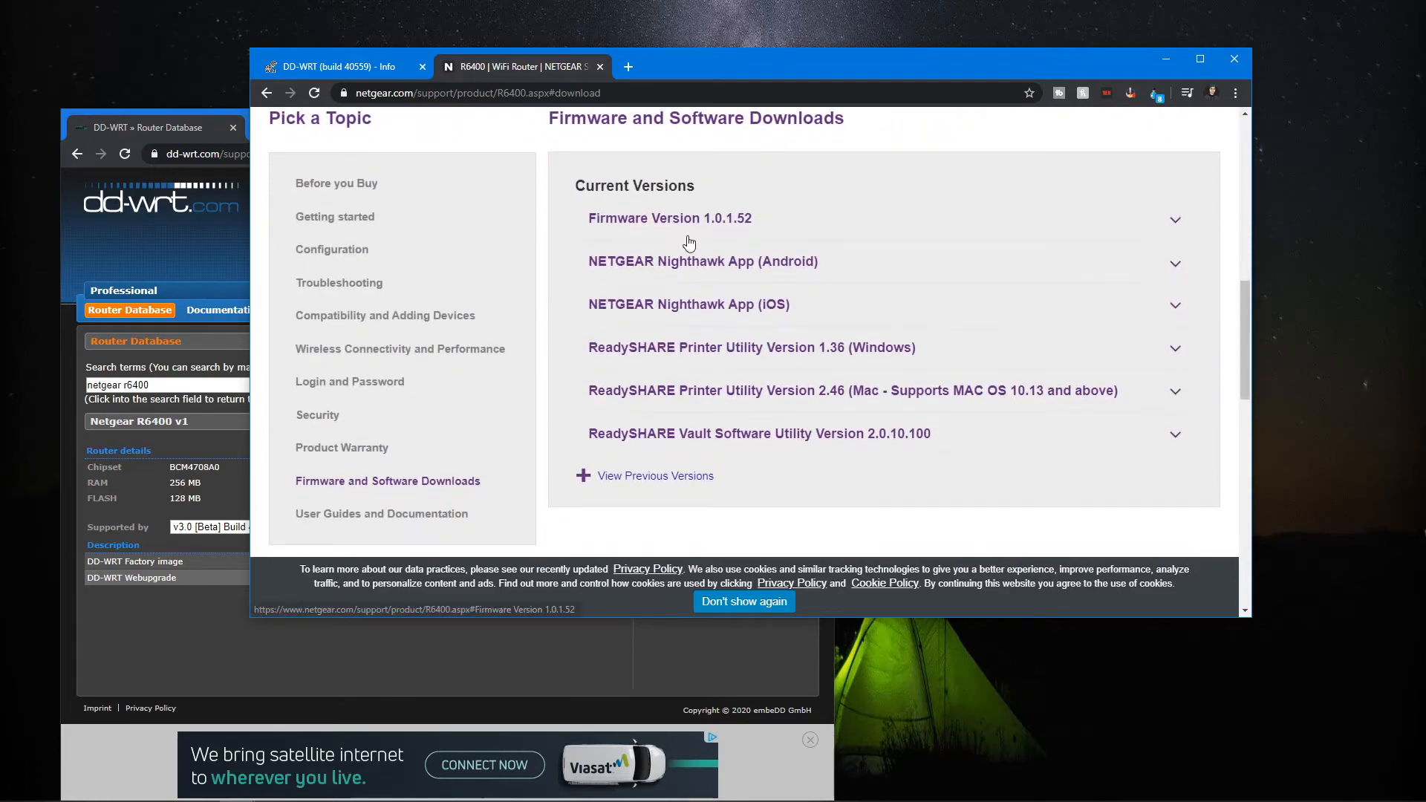
left_click(670, 218)
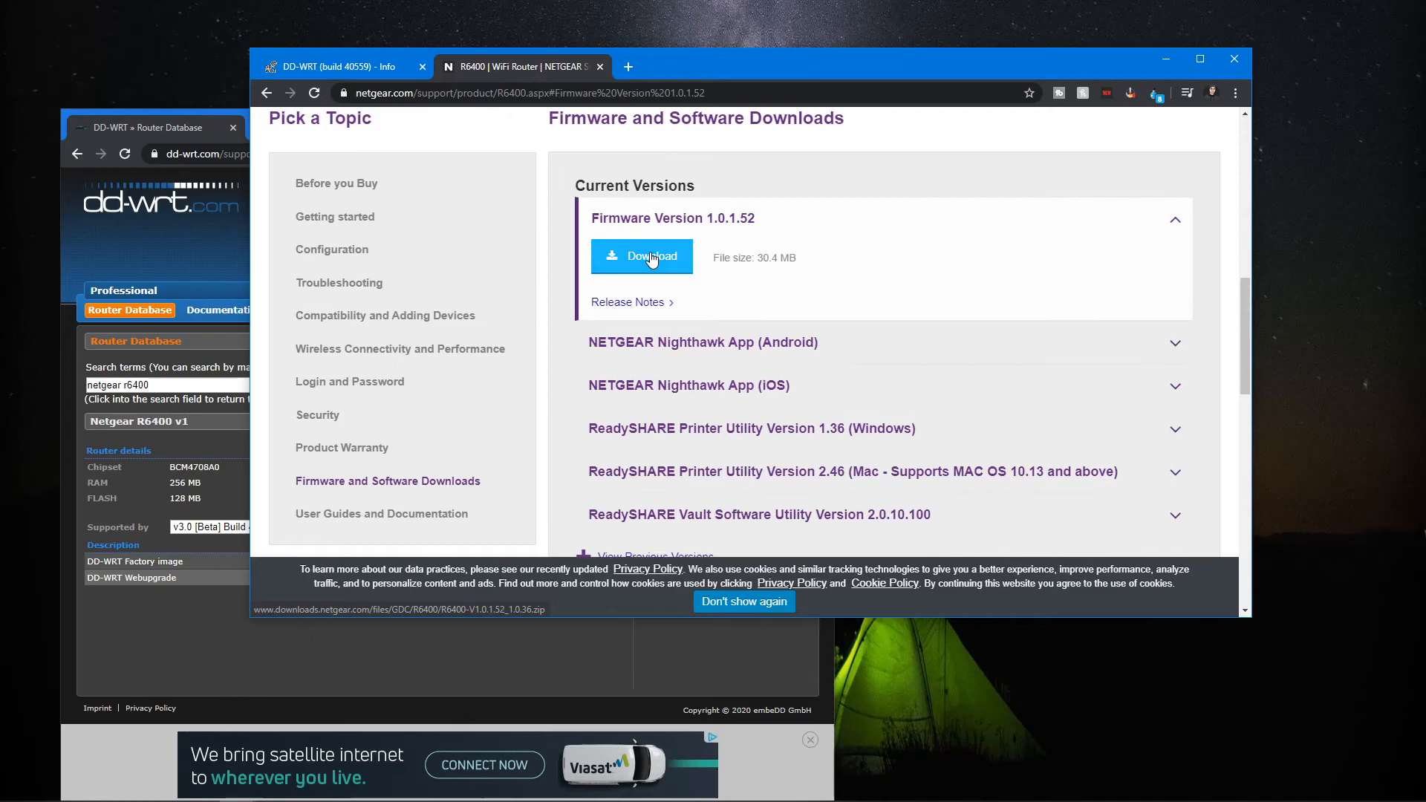
left_click(354, 69)
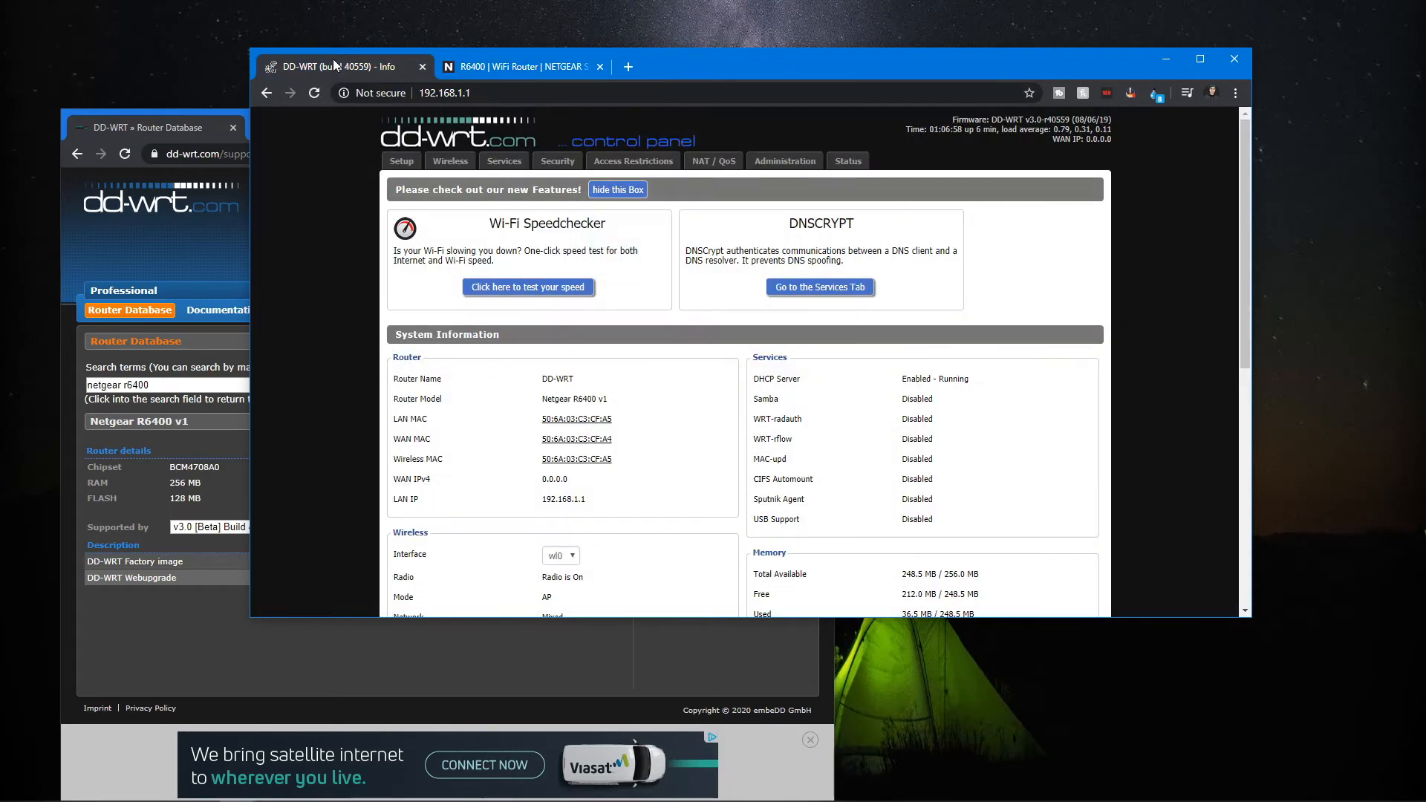
Open the Firmware Upgrade page and check the reset-after-flashing options.
left_click(774, 165)
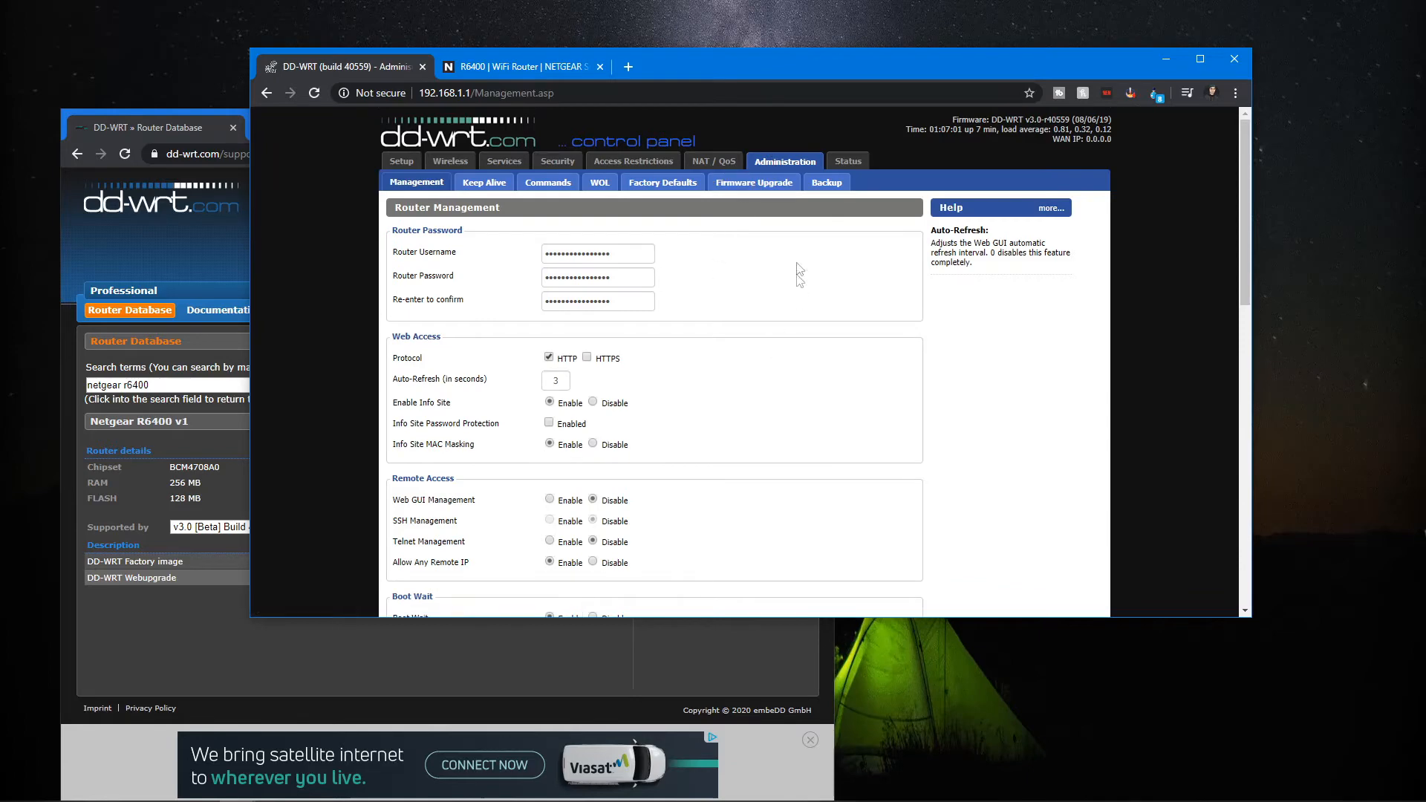
left_click(756, 191)
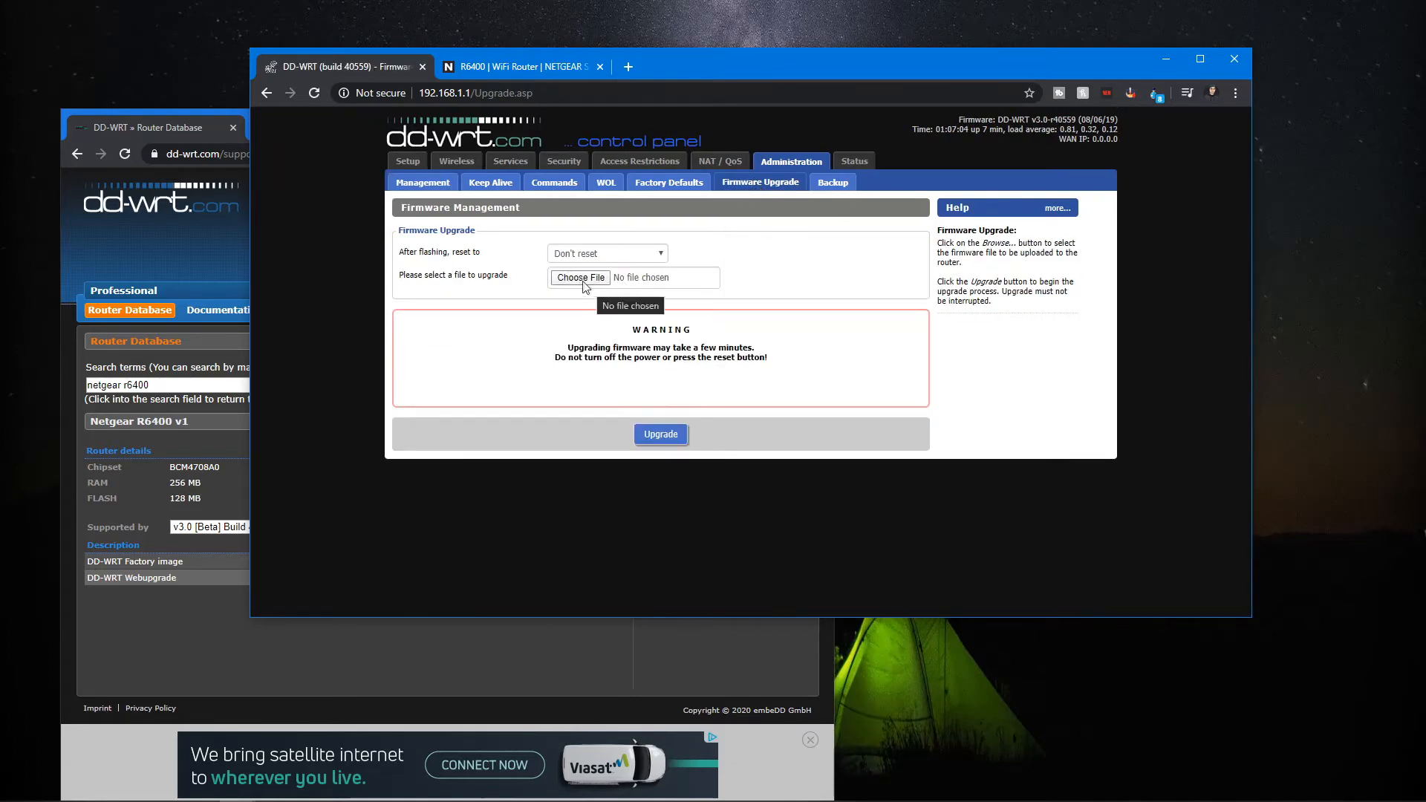
left_click(602, 255)
left_click(700, 252)
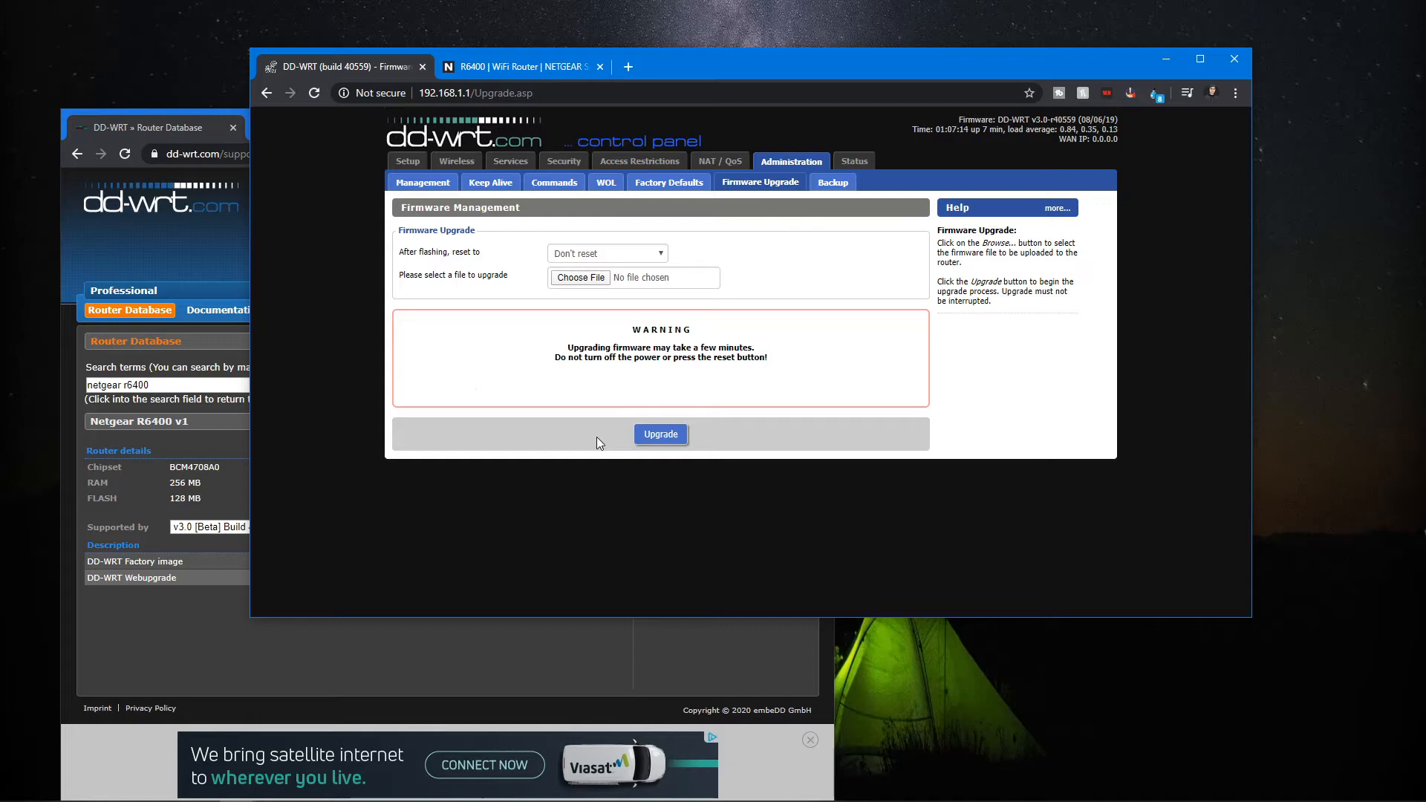
Maximize the browser, zoom in, and examine the router name and other basic settings on the Setup page.
double_click(705, 64)
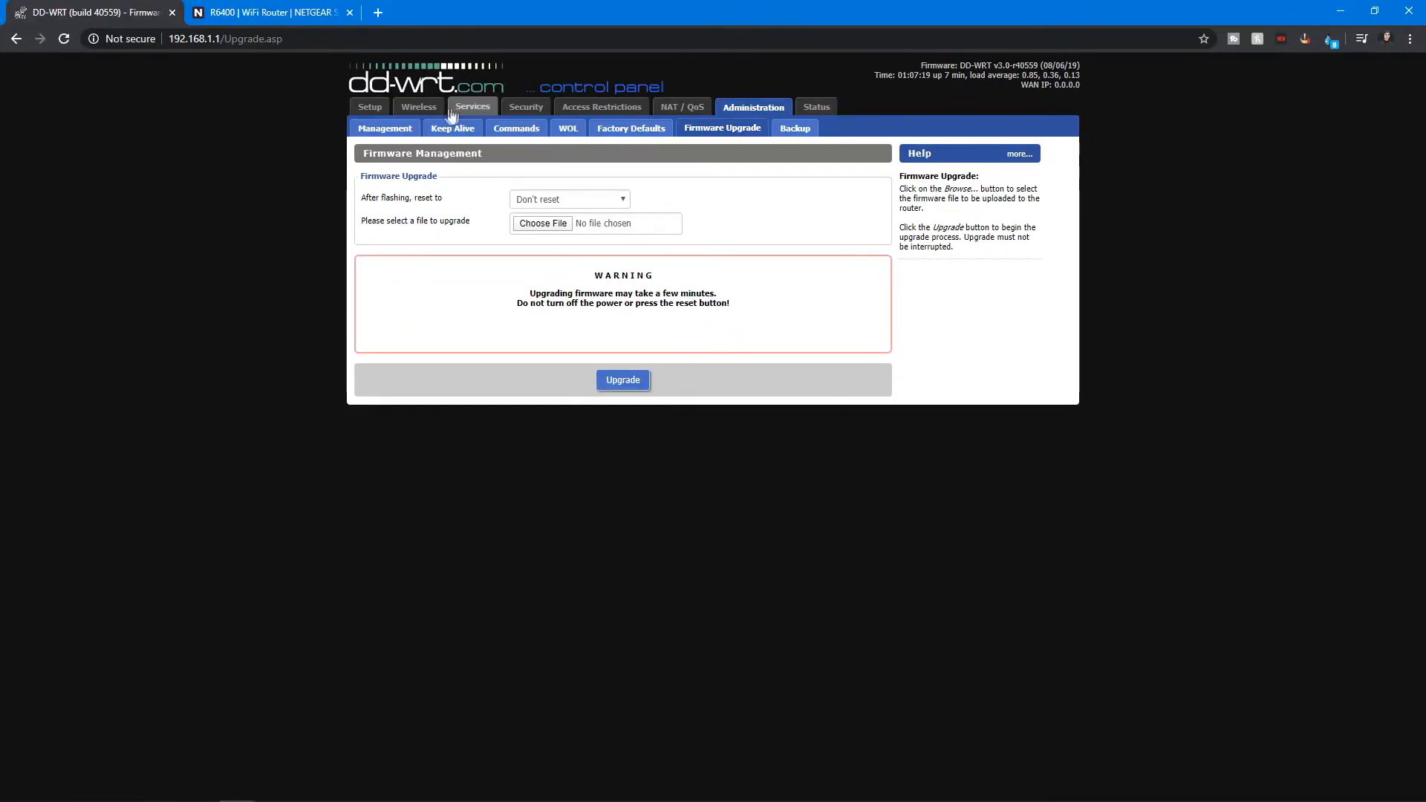
left_click(382, 127)
left_click(375, 108)
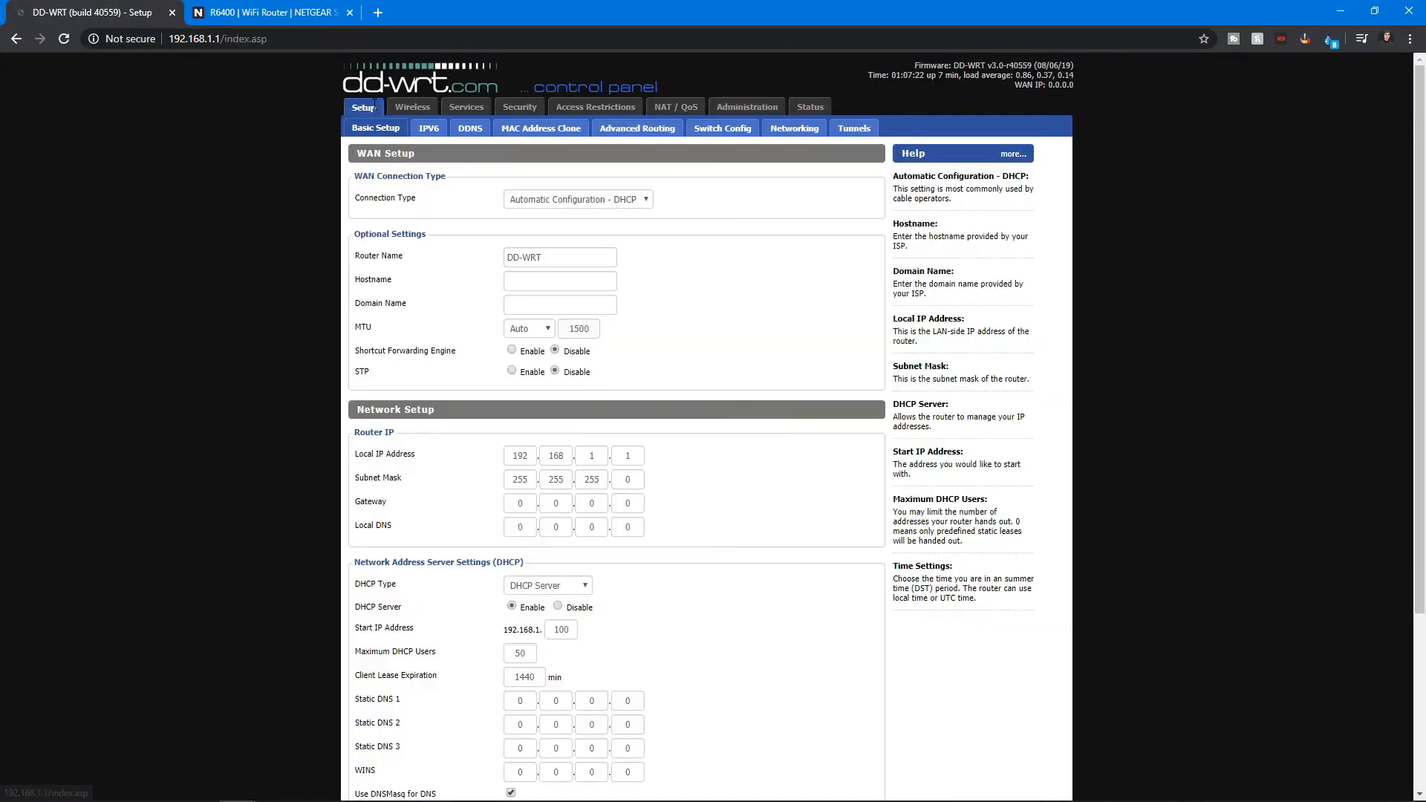
key("ctrl+plus")
key("ctrl+plus")
key("ctrl+plus")
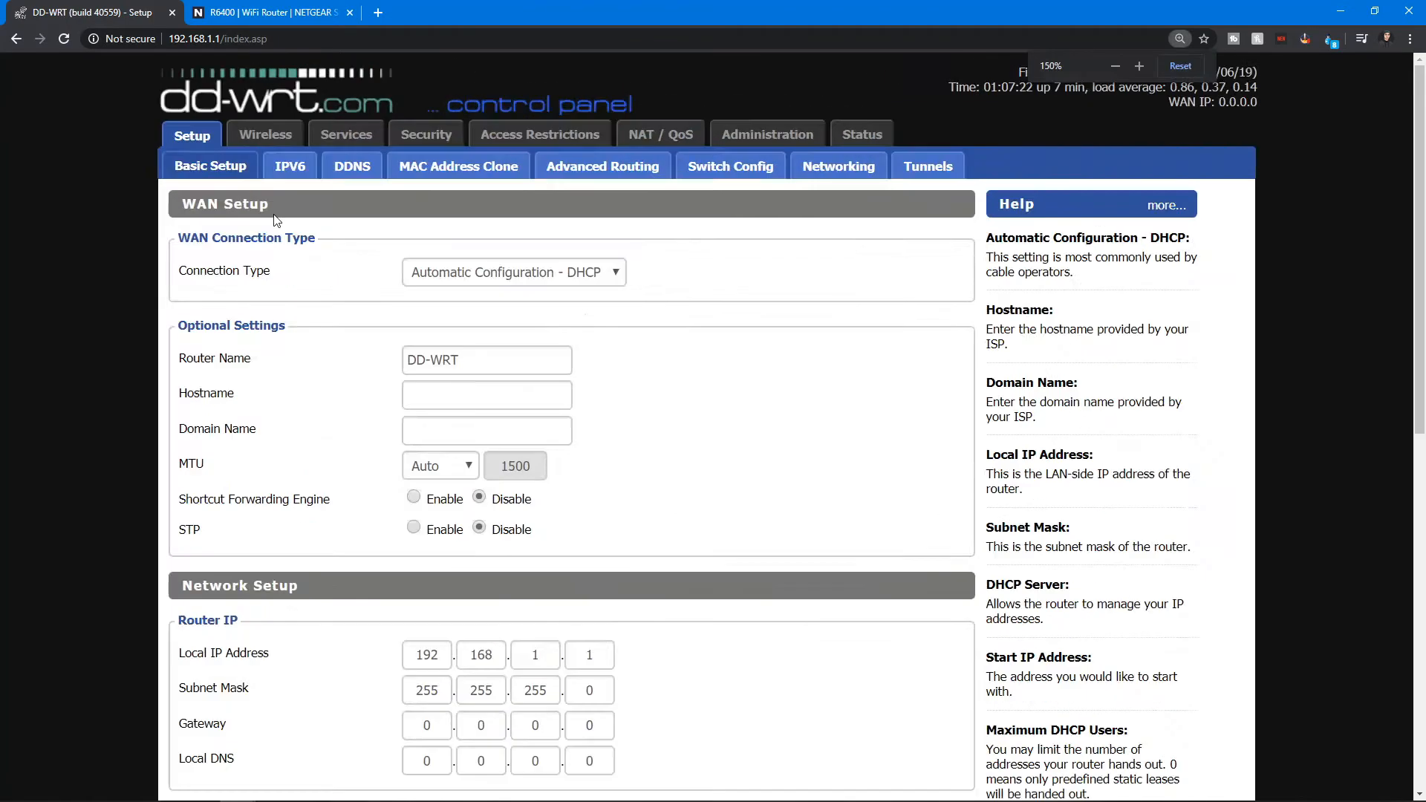
key("ctrl+plus")
left_click_drag(433, 413, 342, 404)
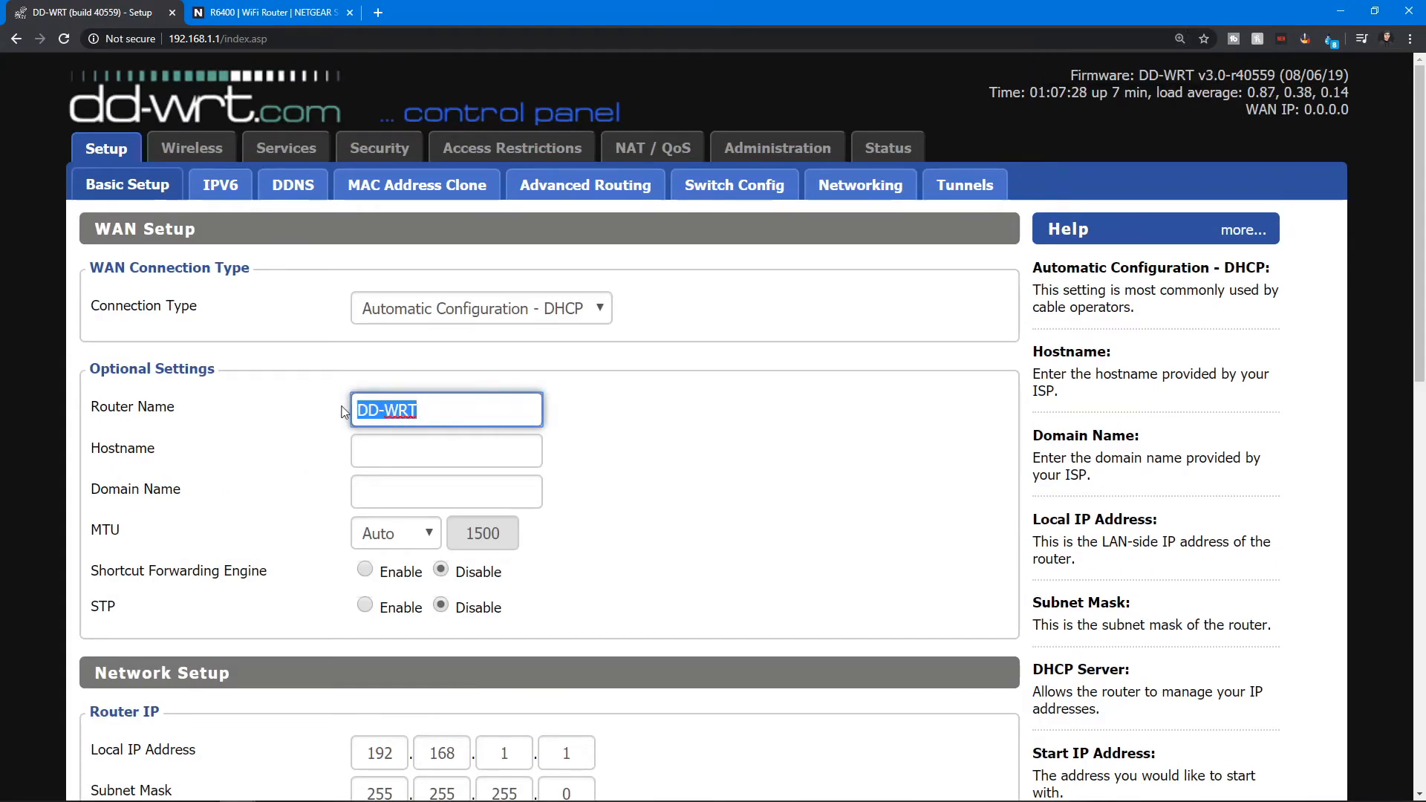
left_click(445, 410)
scroll(445, 363, "down", 1)
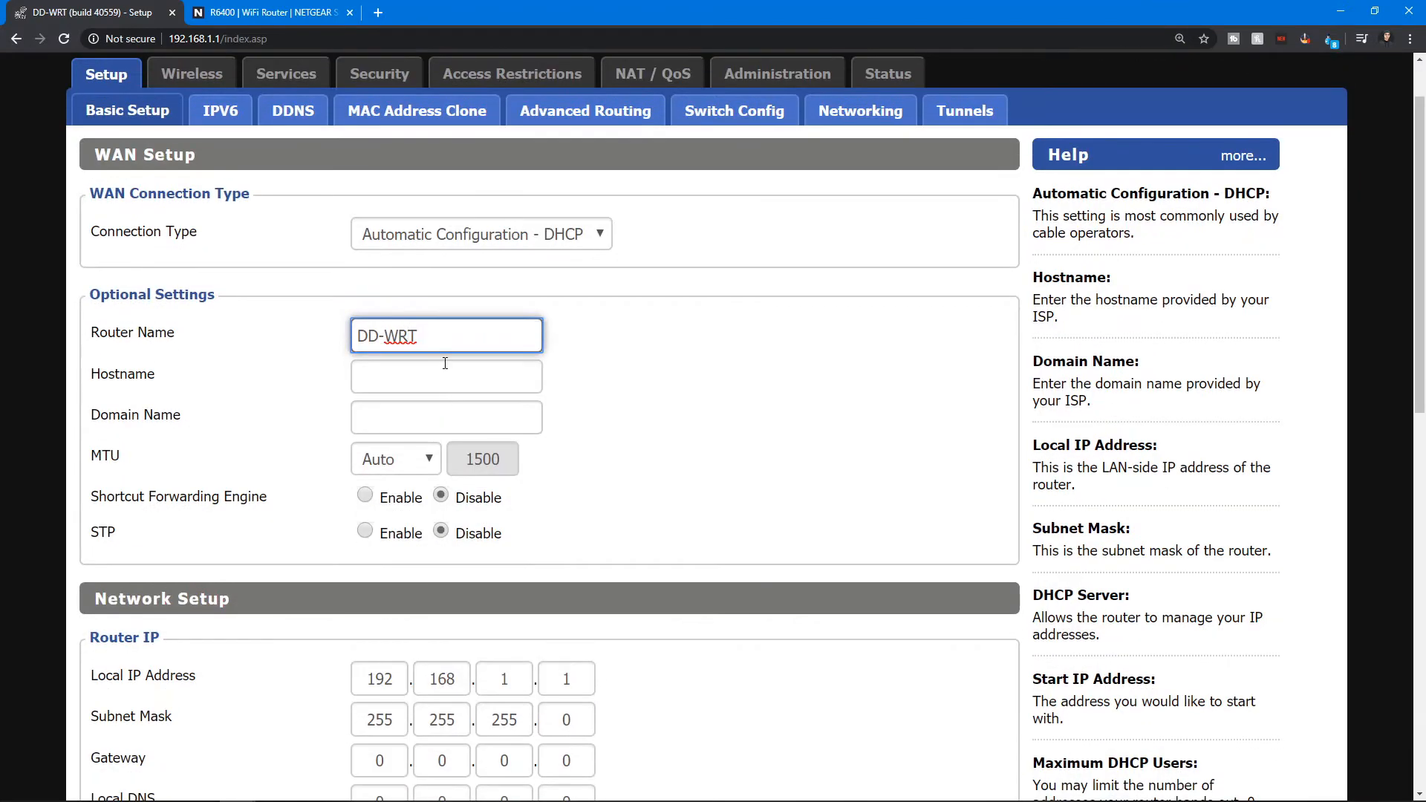
left_click_drag(449, 347, 318, 324)
scroll(360, 320, "down", 2)
scroll(358, 320, "up", 3)
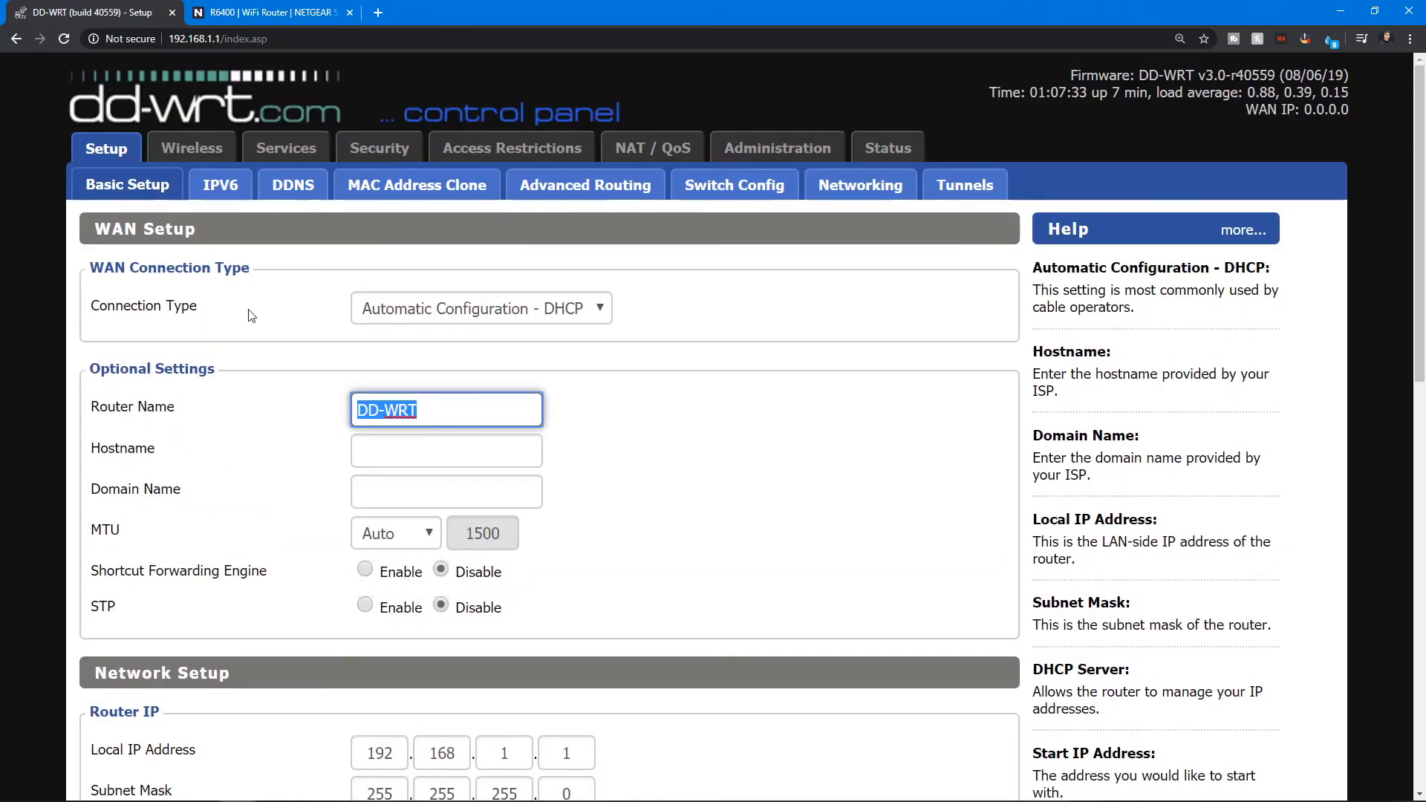
Open the Wireless basic settings and examine the network names of the 2.4 GHz and 5 GHz interfaces.
left_click(211, 156)
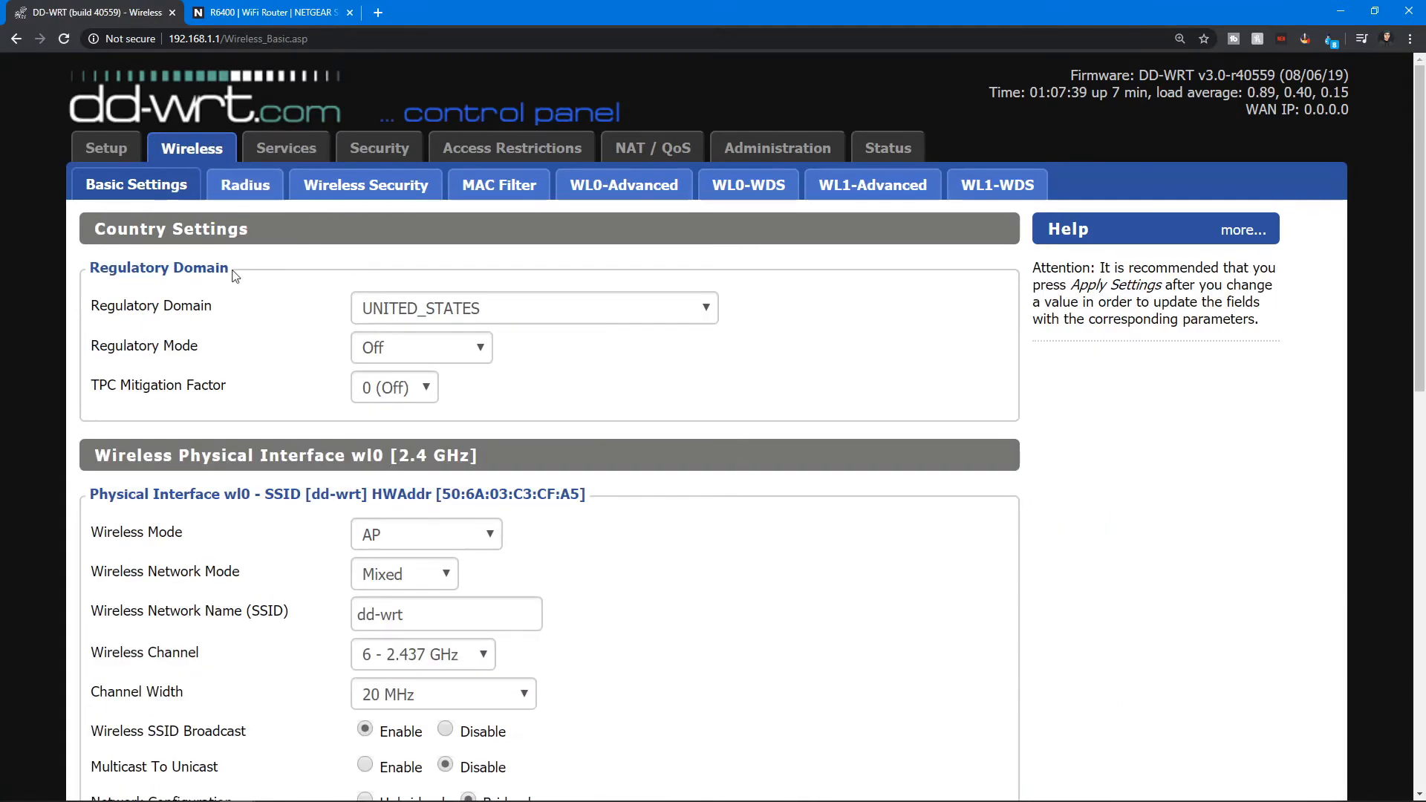
scroll(237, 282, "down", 2)
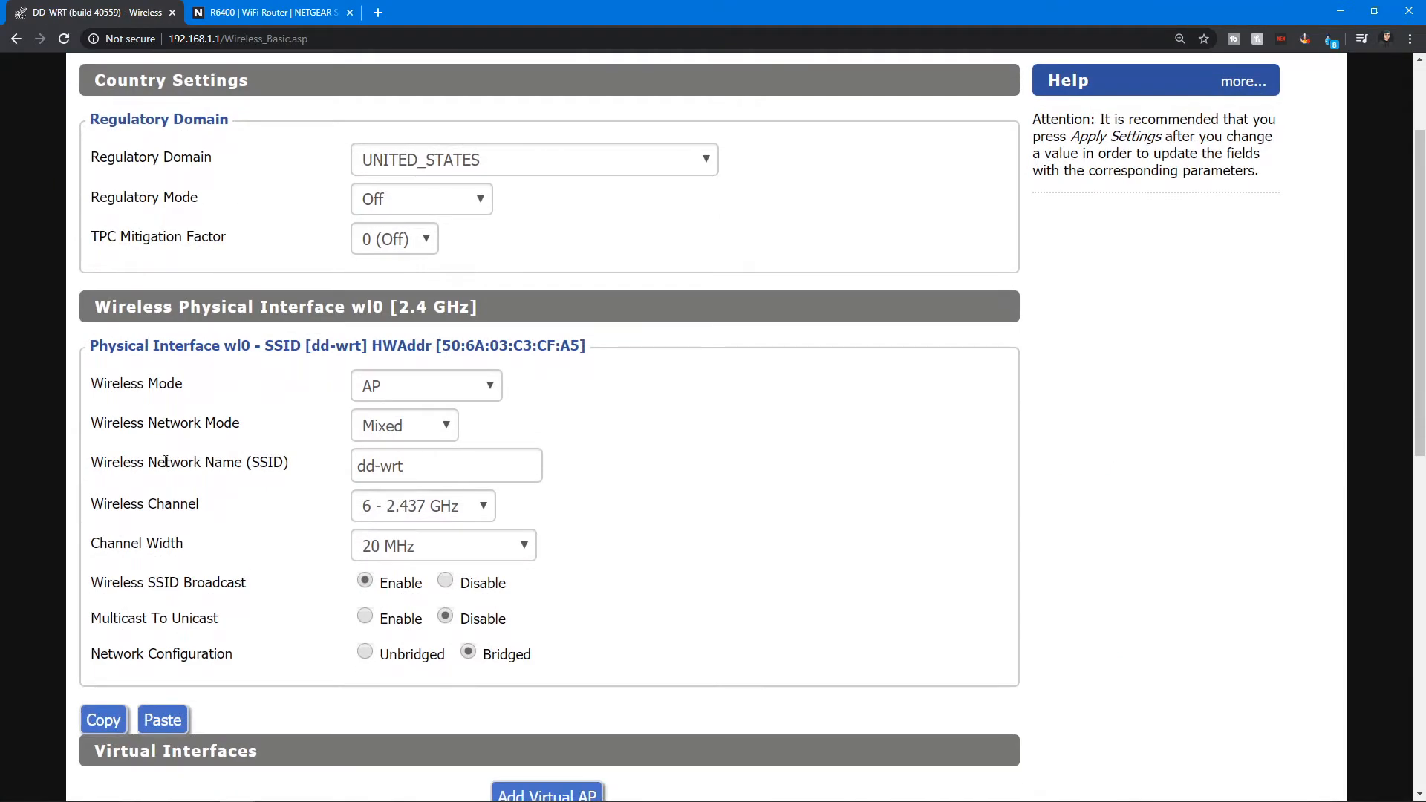
left_click_drag(247, 462, 283, 466)
triple_click(404, 470)
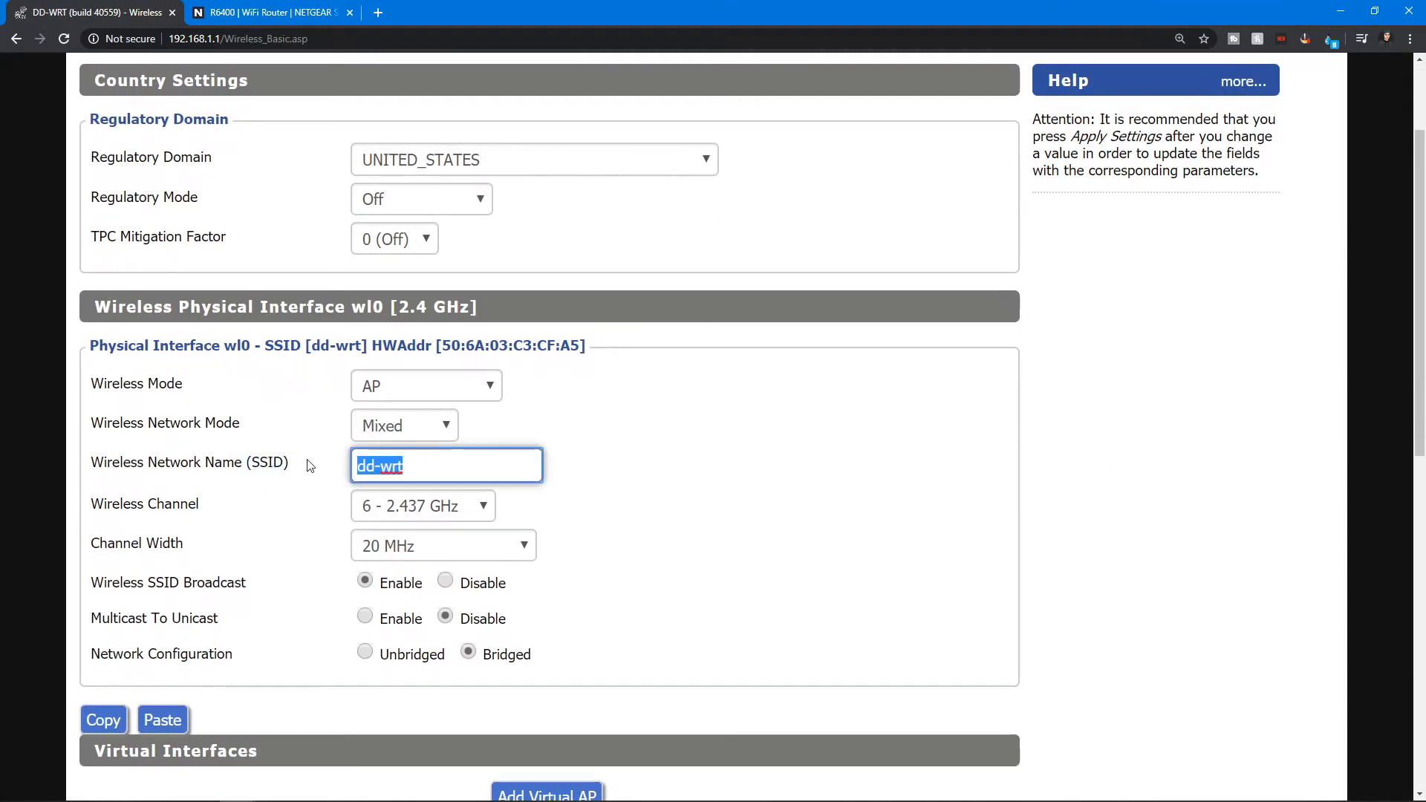
scroll(287, 468, "down", 5)
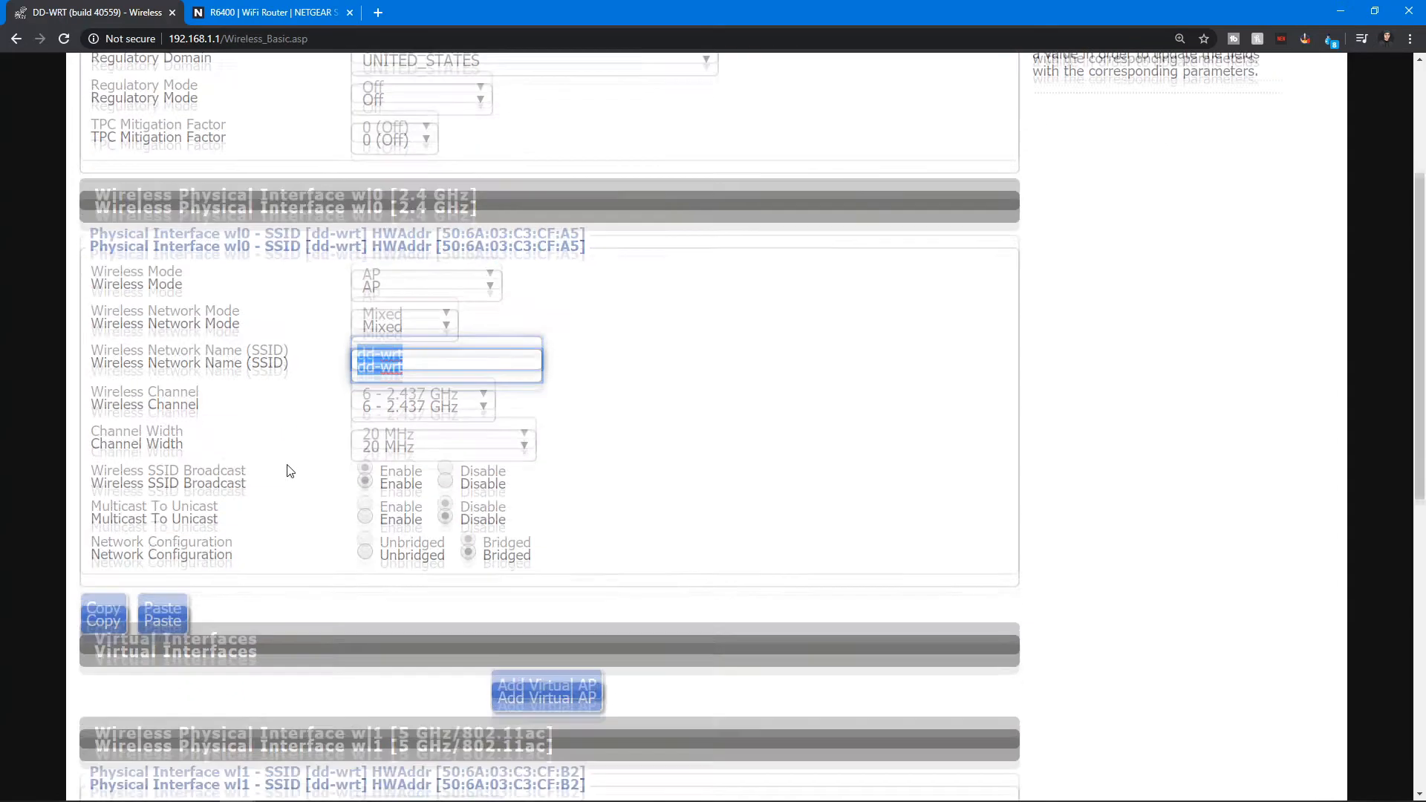
scroll(278, 469, "down", 3)
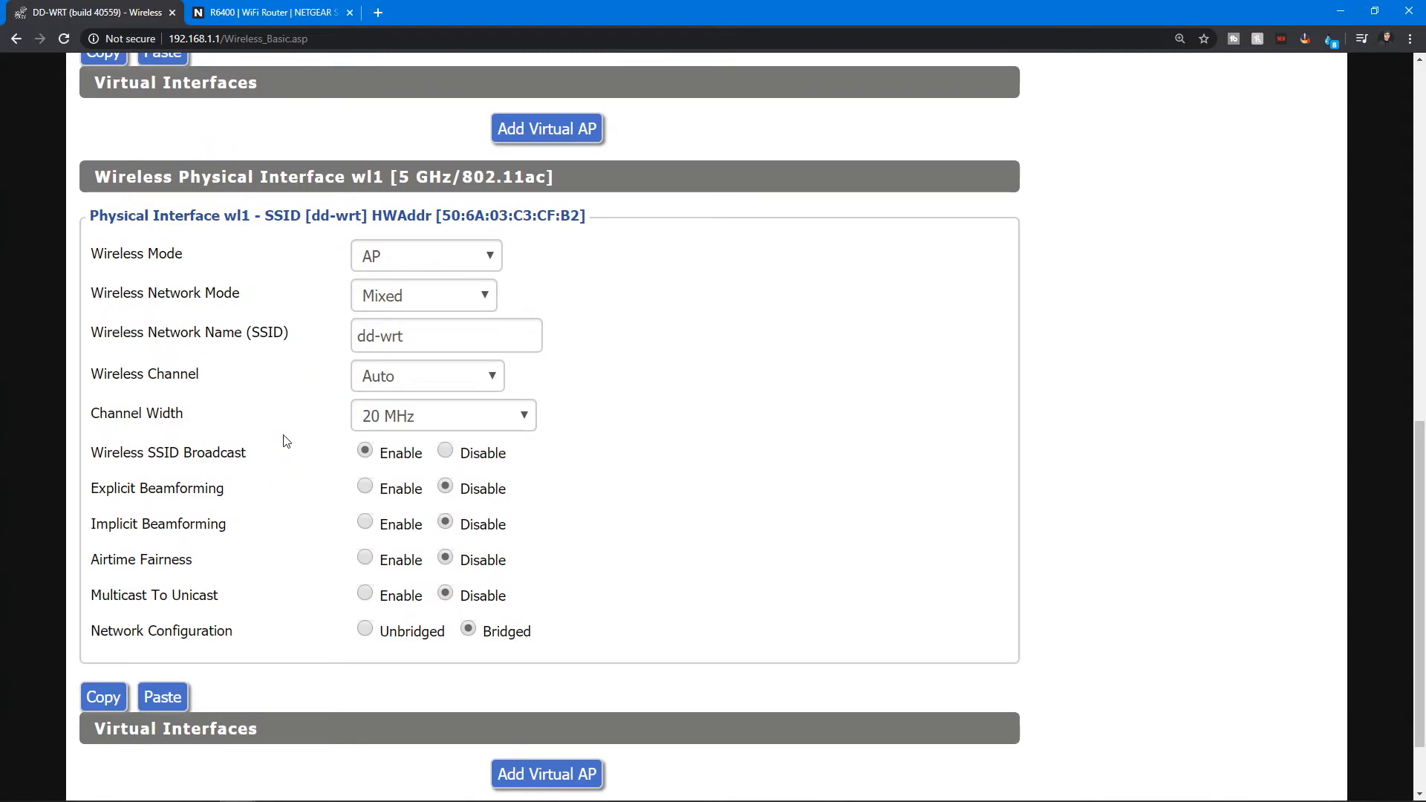
Rename the 2.4 GHz interface's wireless network to dd-wrt 2.4.
scroll(287, 441, "up", 4)
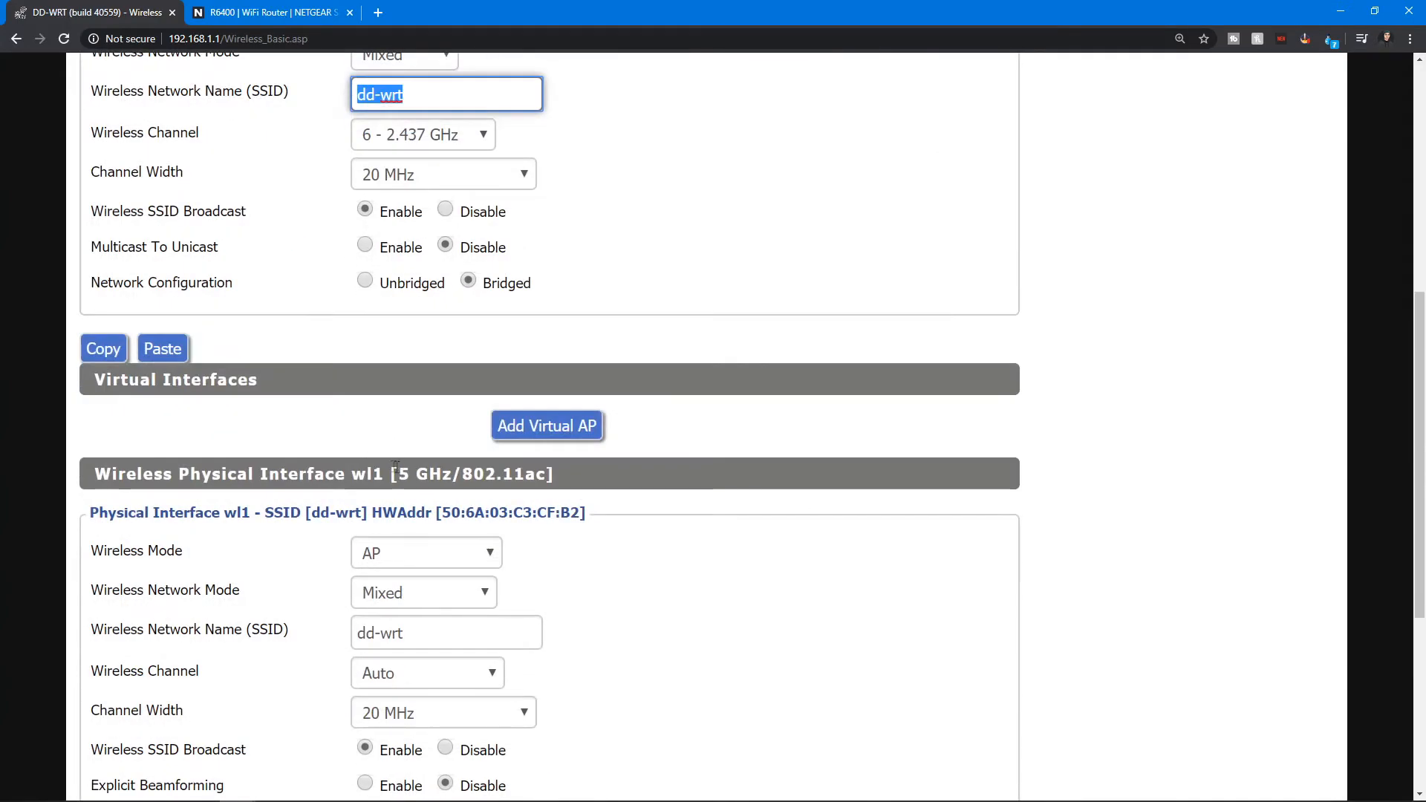
left_click_drag(394, 466, 420, 469)
scroll(418, 470, "down", 1)
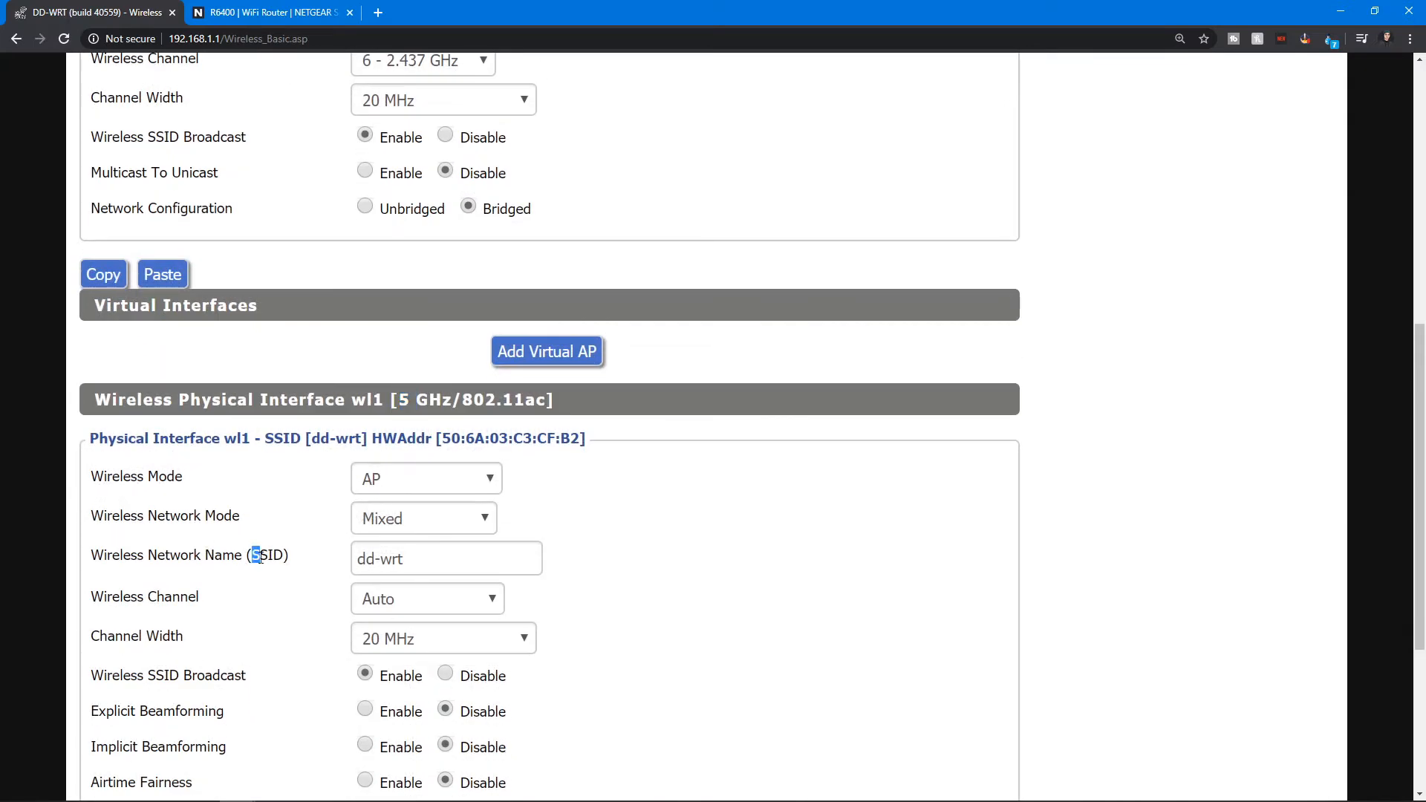
left_click_drag(406, 559, 344, 566)
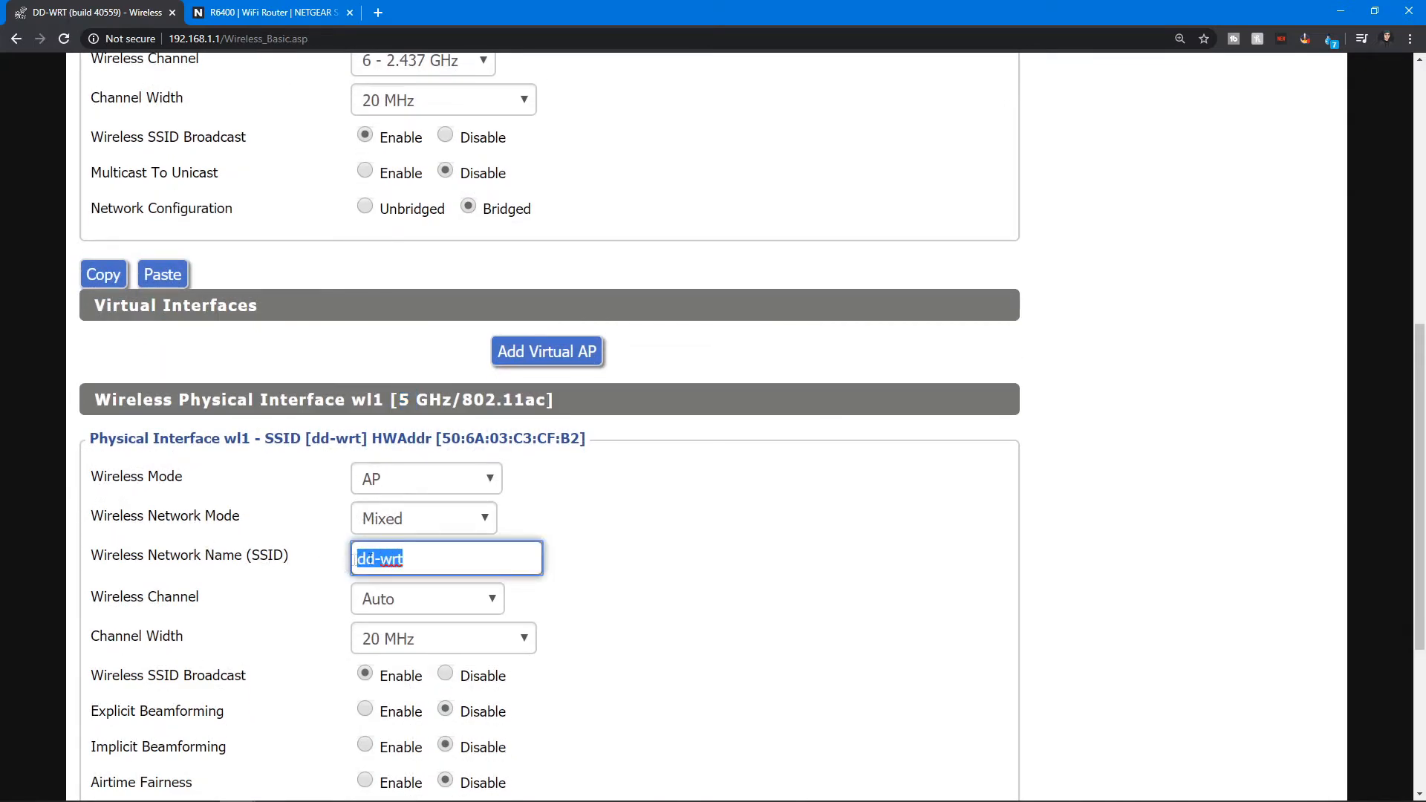
scroll(335, 509, "up", 3)
left_click(437, 243)
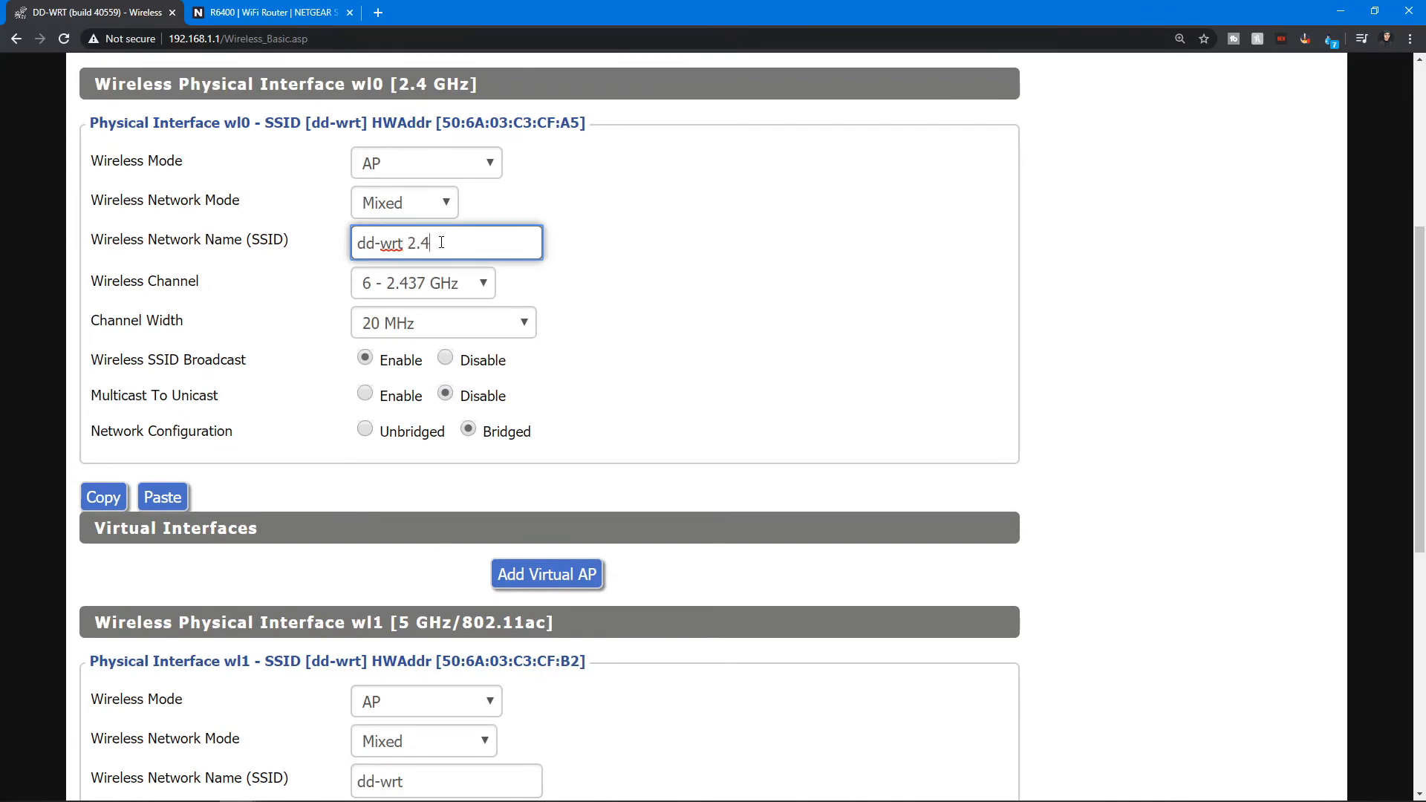
Rename the 5 GHz interface's wireless network to dd-wrt 5ghz.
scroll(349, 109, "down", 4)
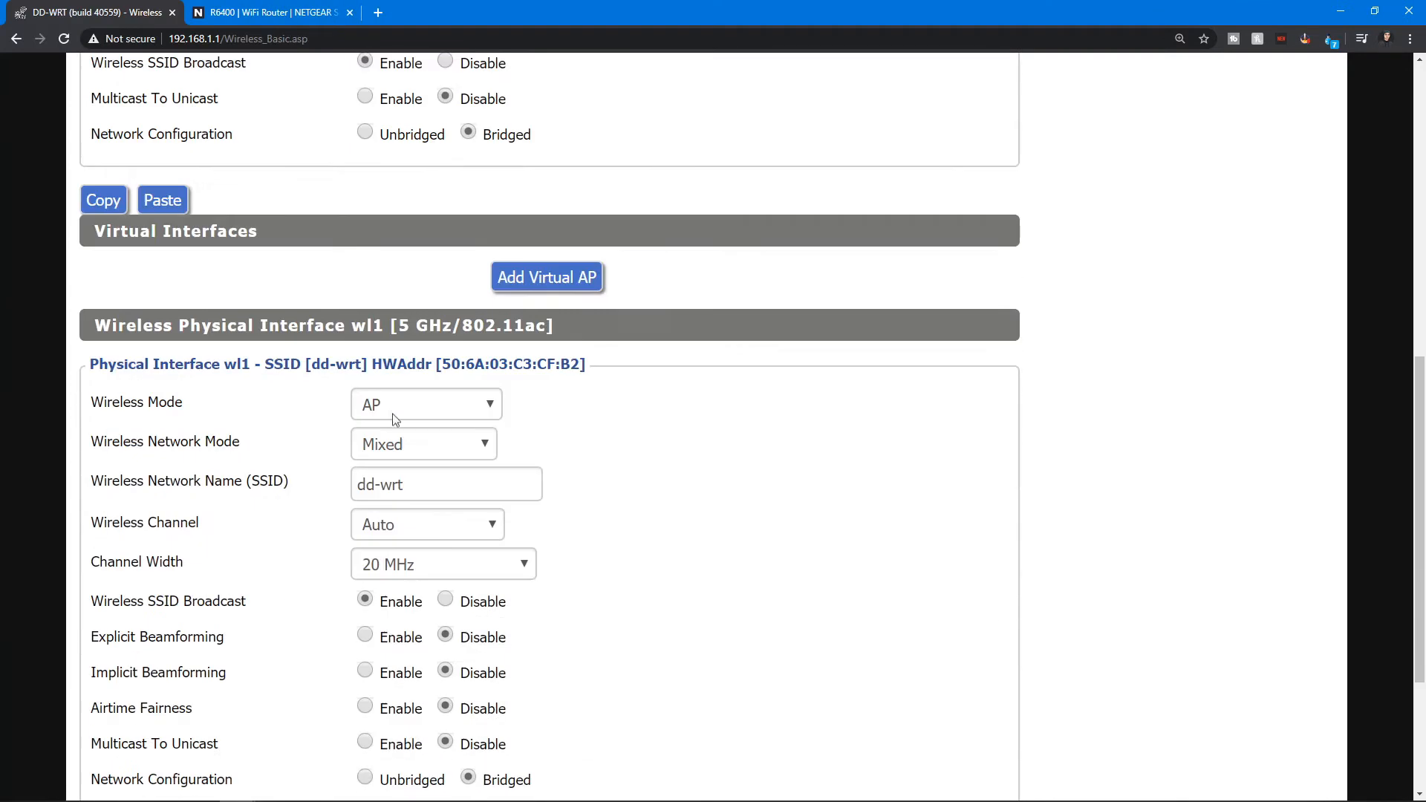
left_click(438, 482)
type("5ghz")
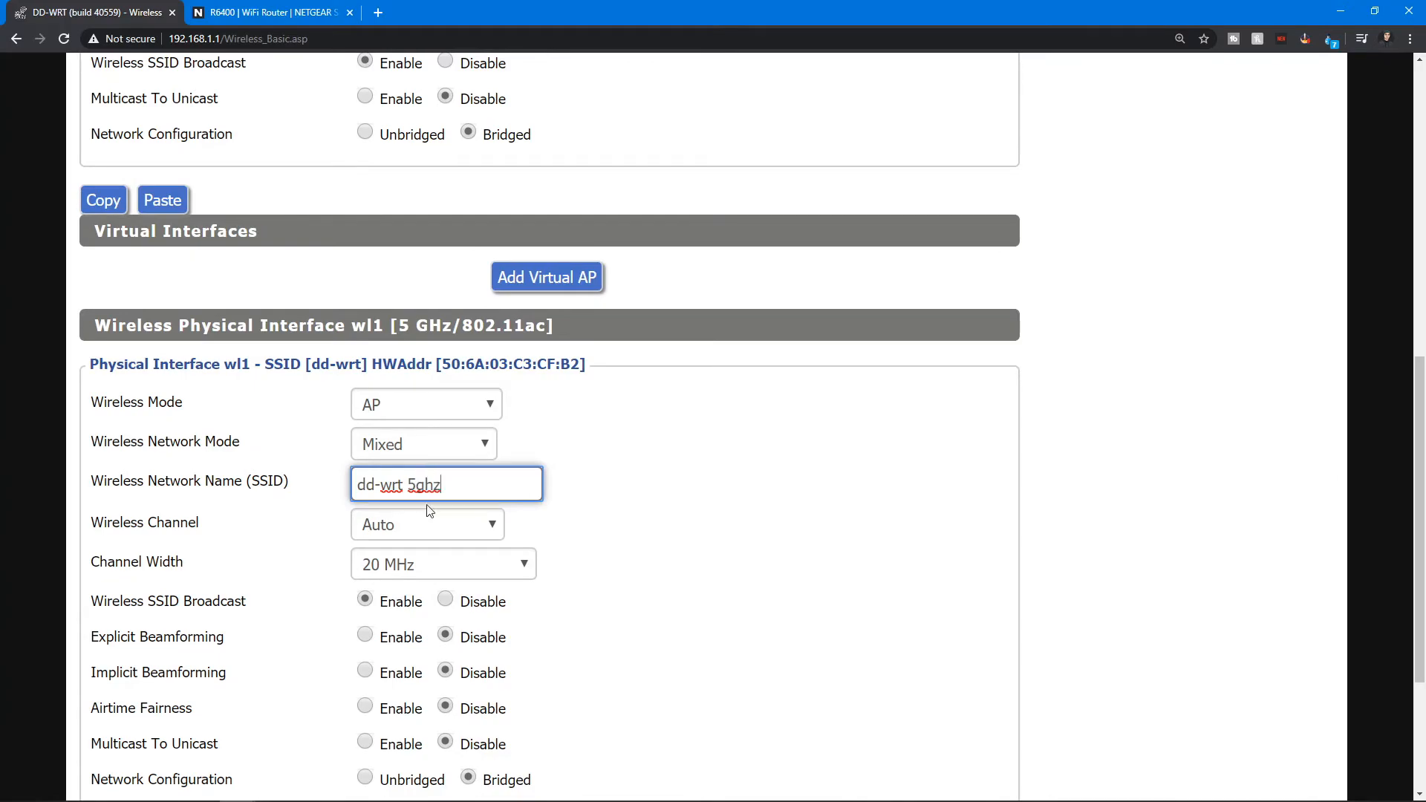
Scroll between both wireless interfaces to compare their network name fields.
scroll(464, 506, "up", 6)
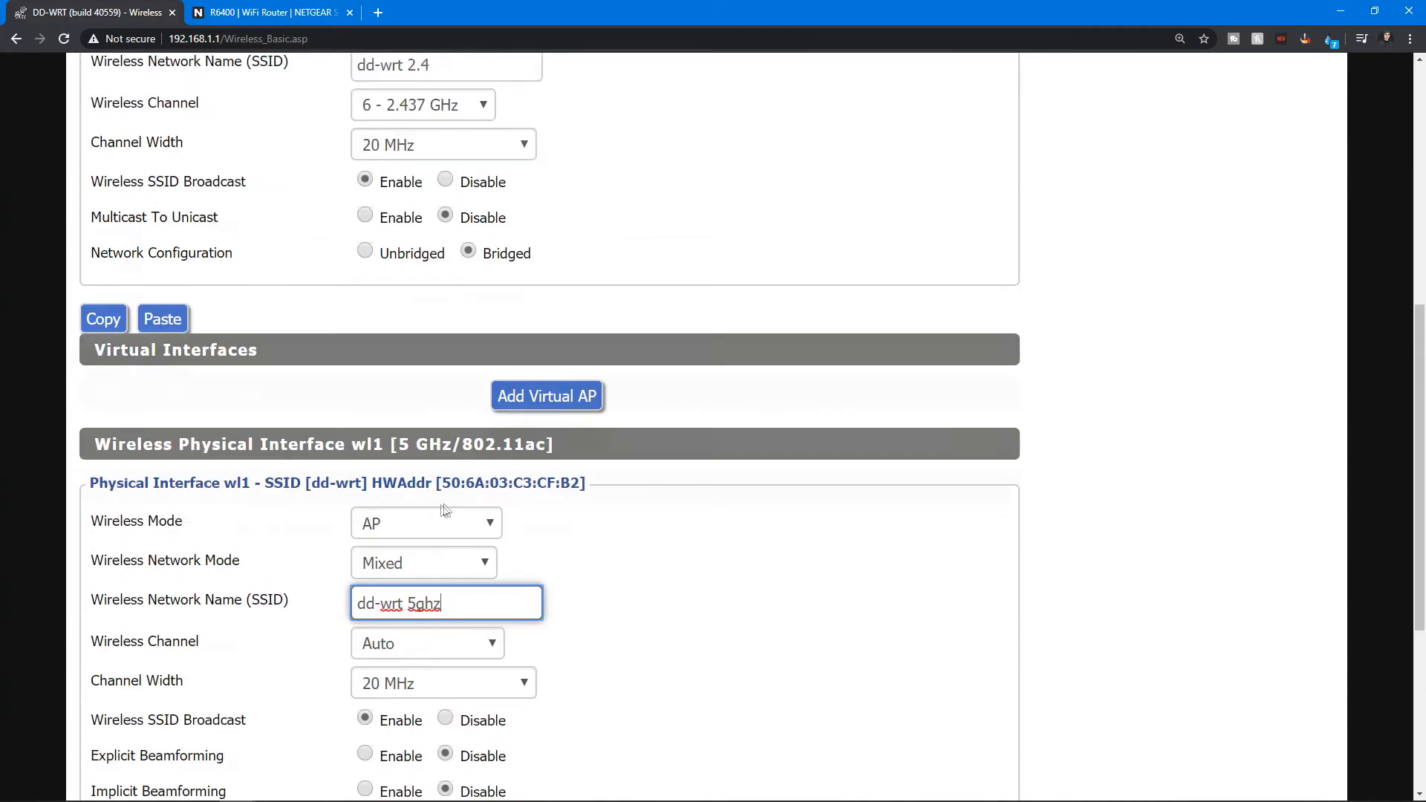
scroll(462, 501, "down", 1)
scroll(463, 494, "up", 1)
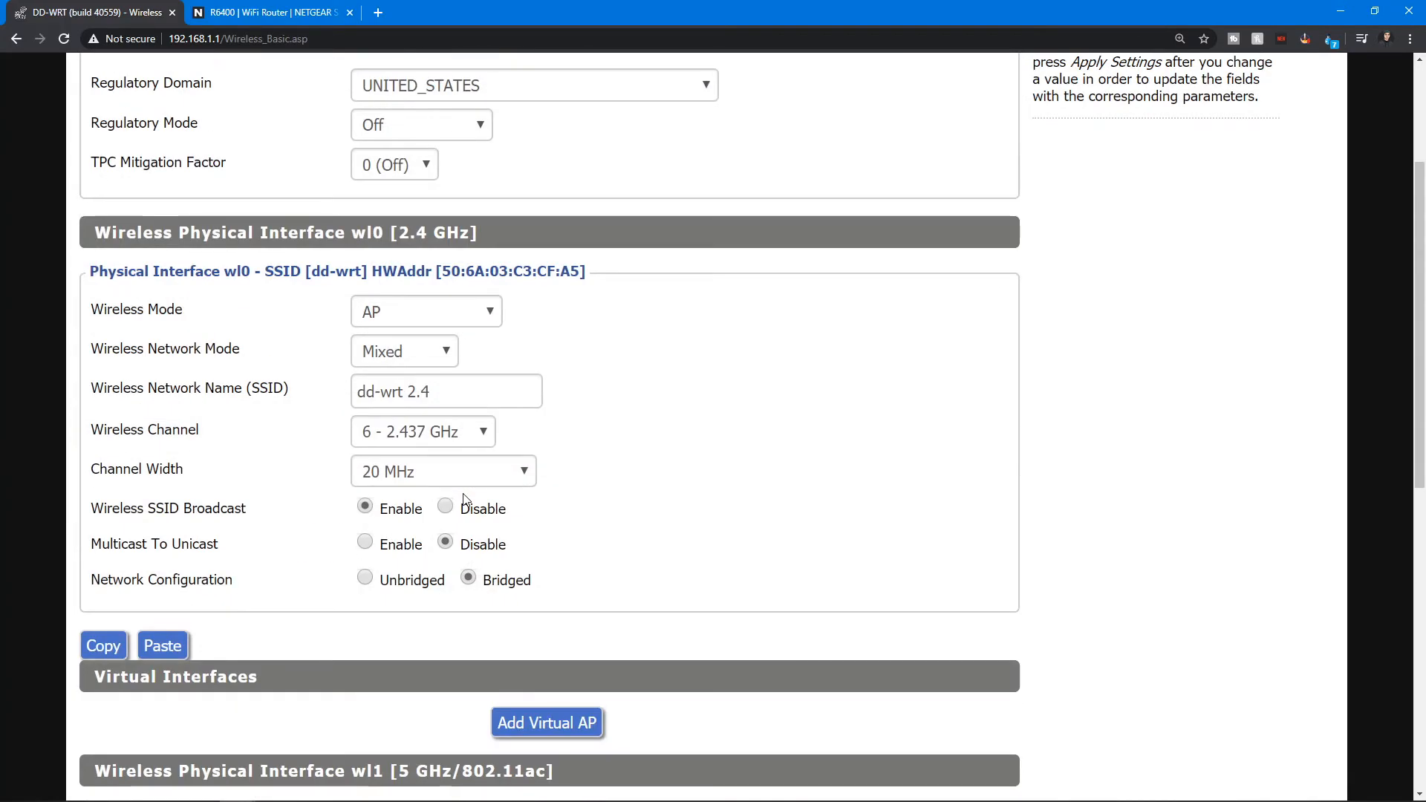
scroll(467, 499, "down", 4)
scroll(468, 496, "up", 5)
scroll(470, 492, "down", 6)
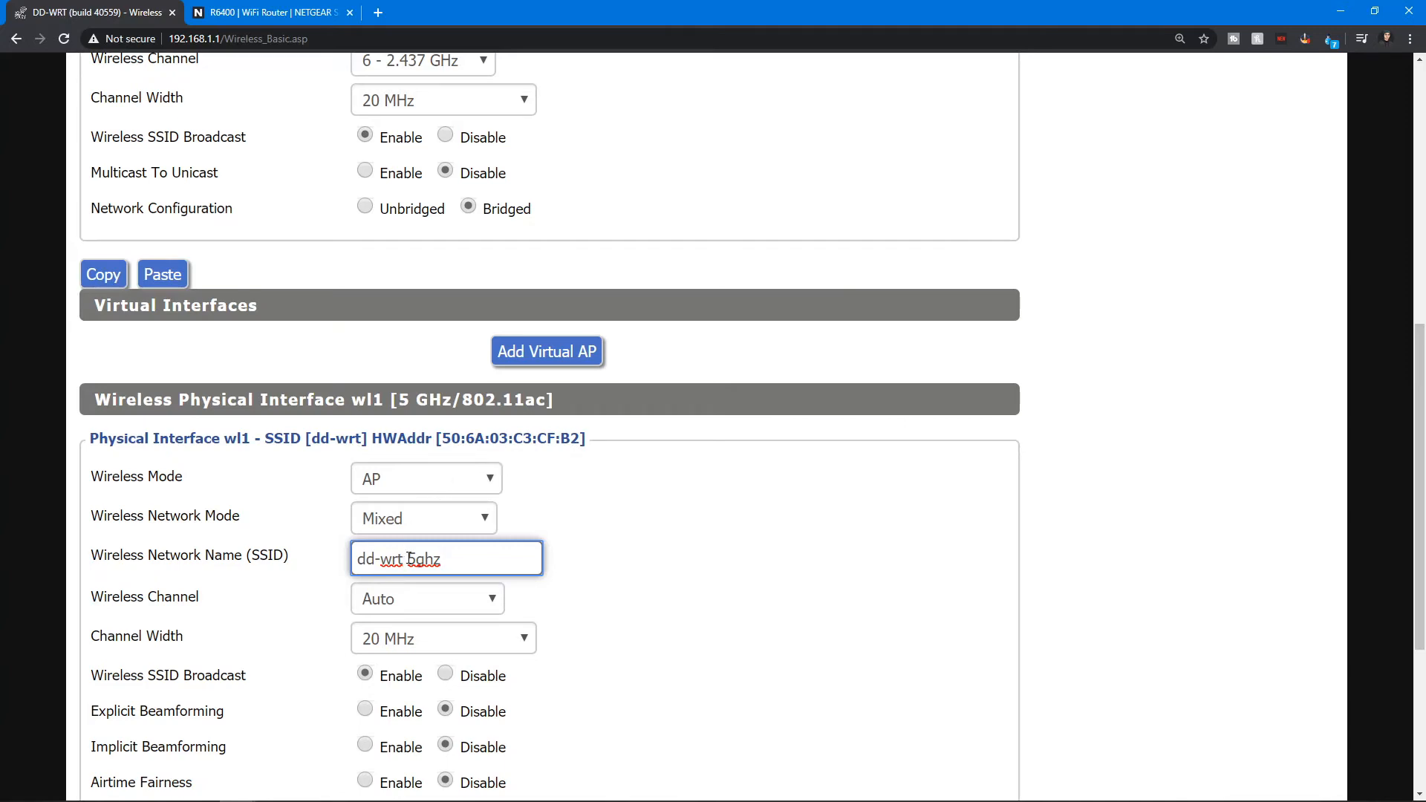
scroll(416, 560, "up", 1)
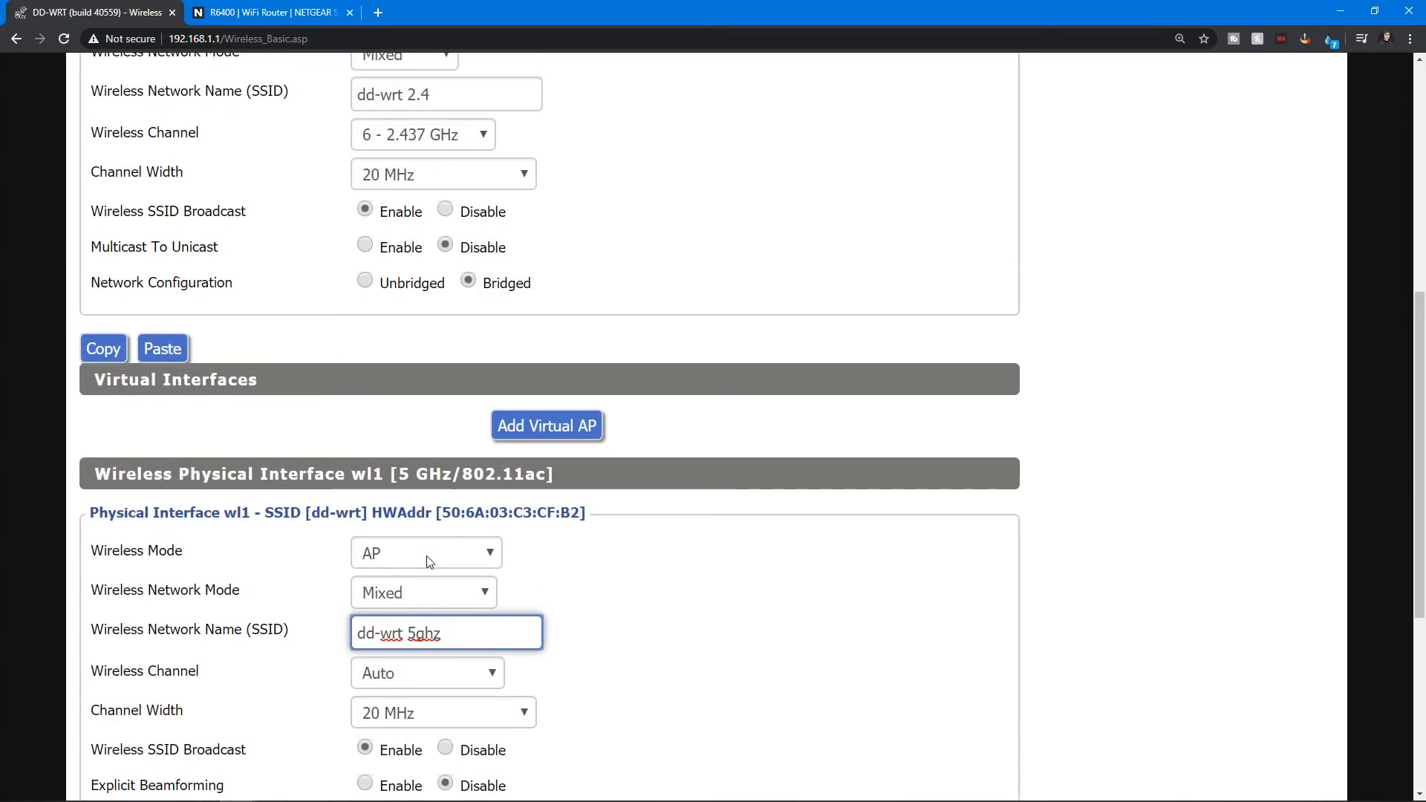
scroll(327, 587, "down", 2)
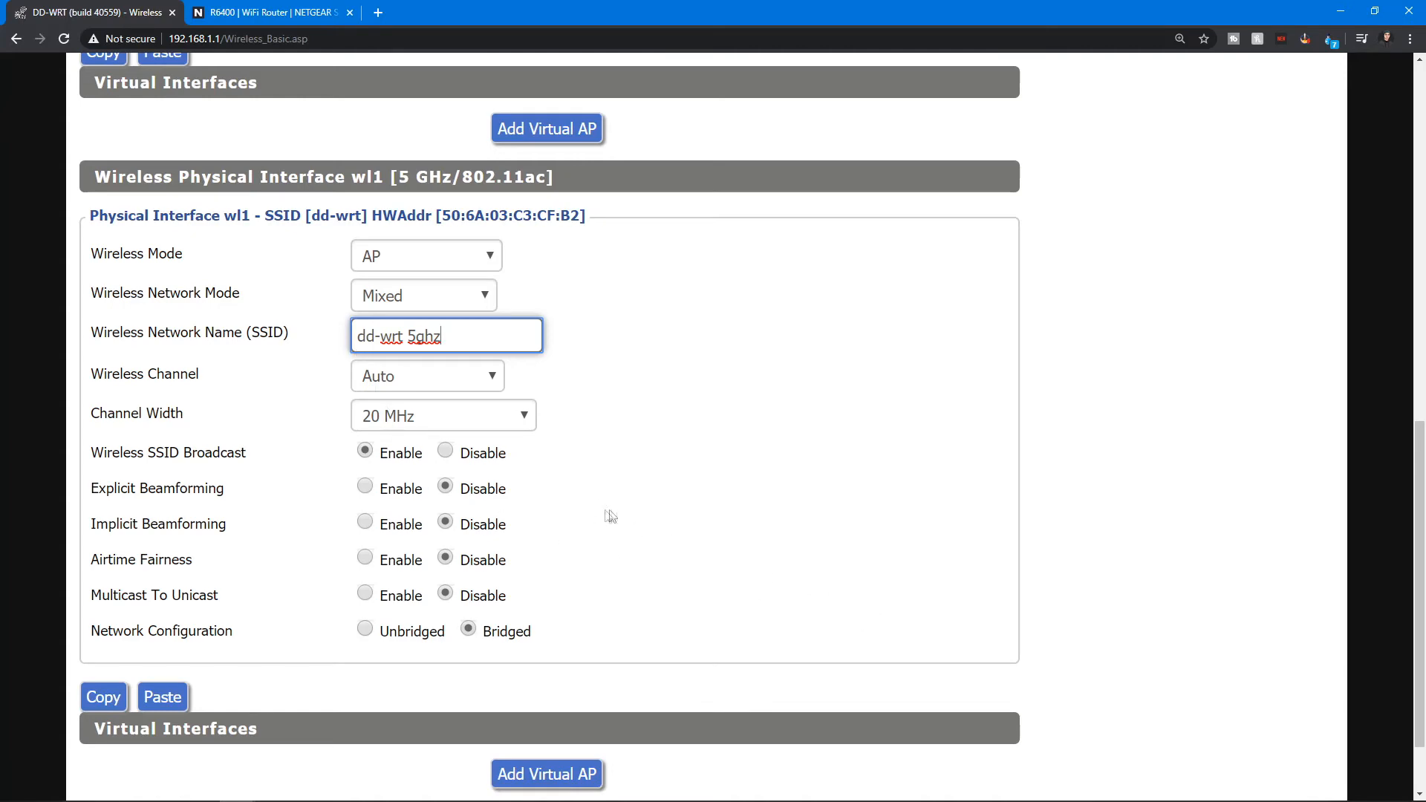
scroll(599, 512, "down", 2)
scroll(631, 487, "up", 3)
Disable SSID broadcast on both the 5 GHz and 2.4 GHz interfaces.
triple_click(427, 392)
left_click(741, 498)
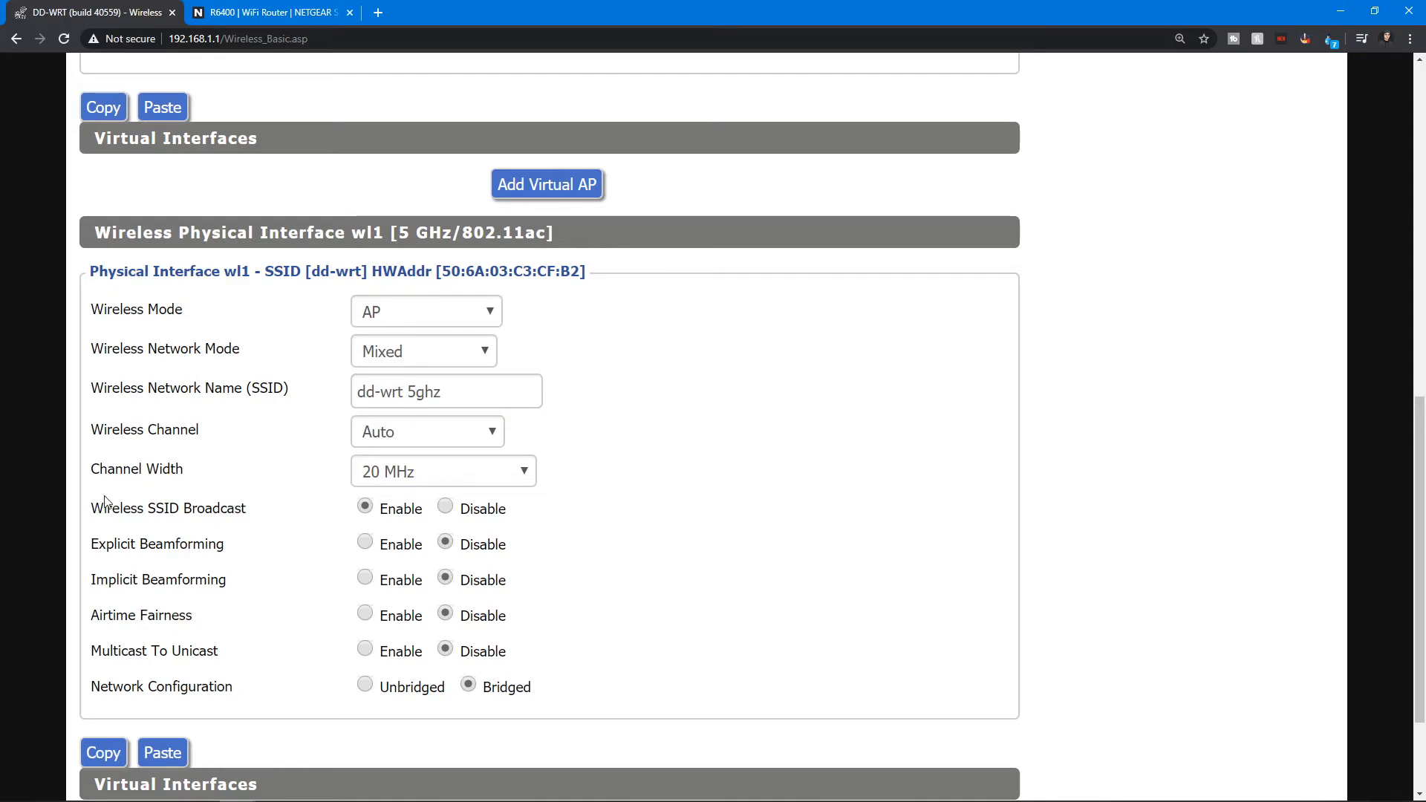
left_click(446, 509)
scroll(606, 550, "up", 5)
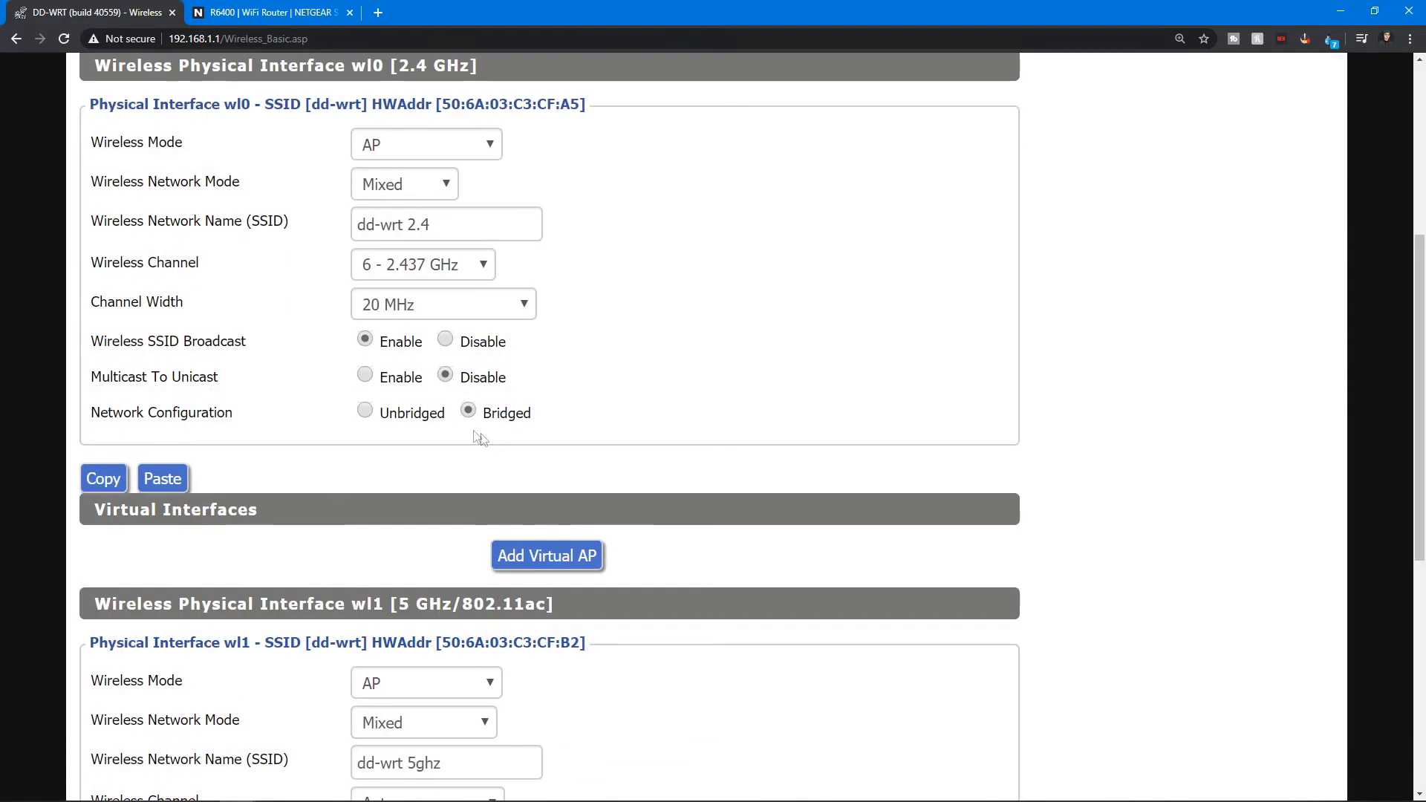
left_click(445, 339)
scroll(446, 342, "down", 5)
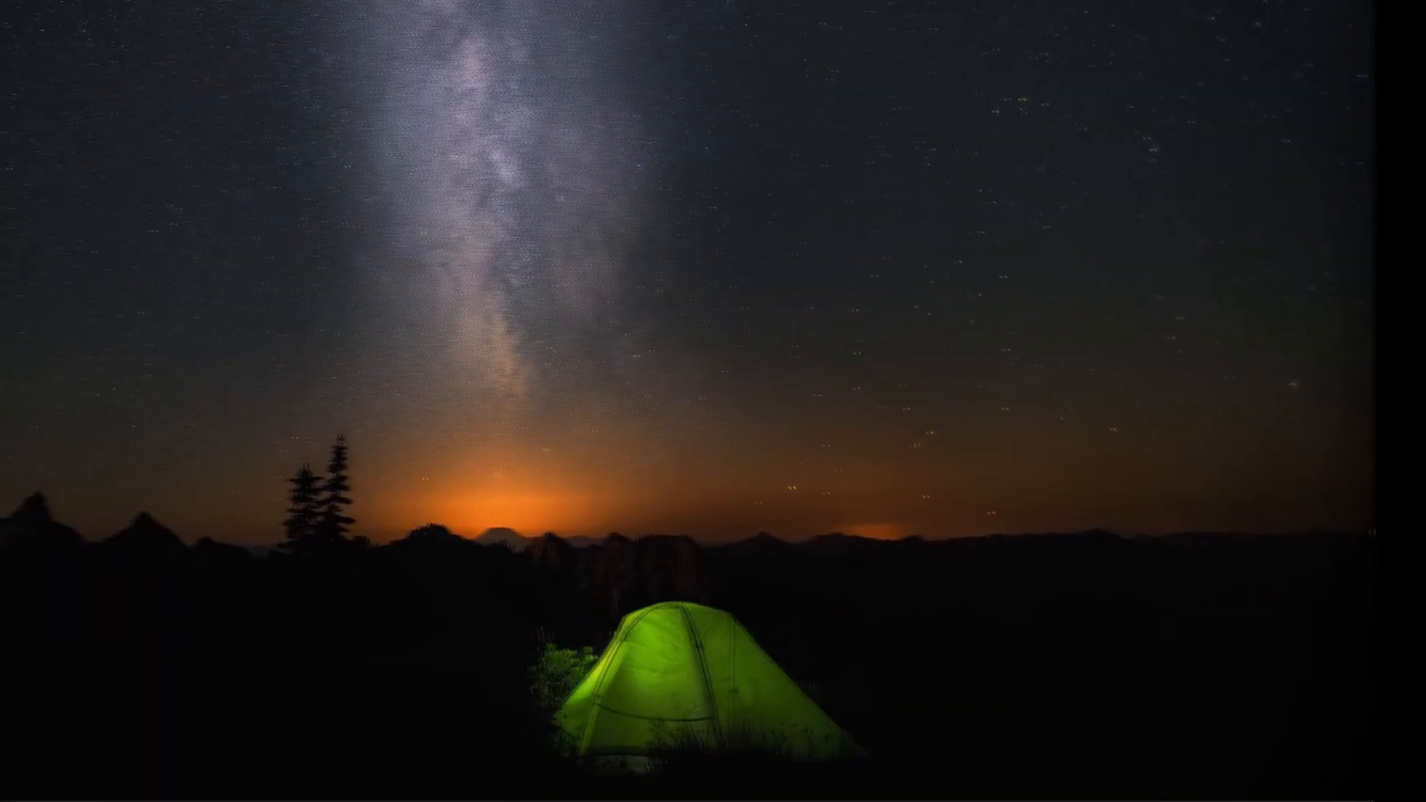
Switch to the Windows Wi-Fi network list and examine the available networks, including the hidden ones.
mouse_move(1219, 792)
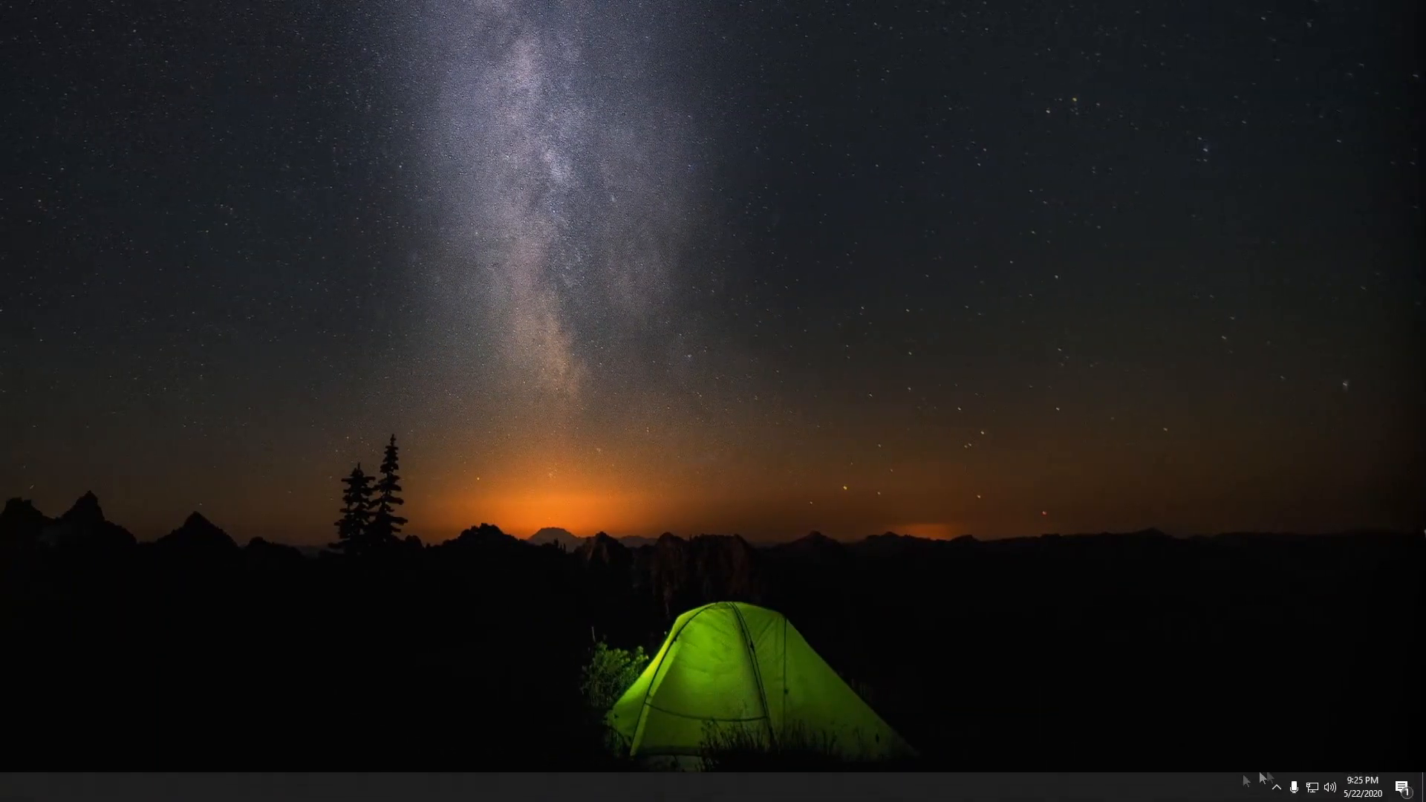
left_click(1314, 789)
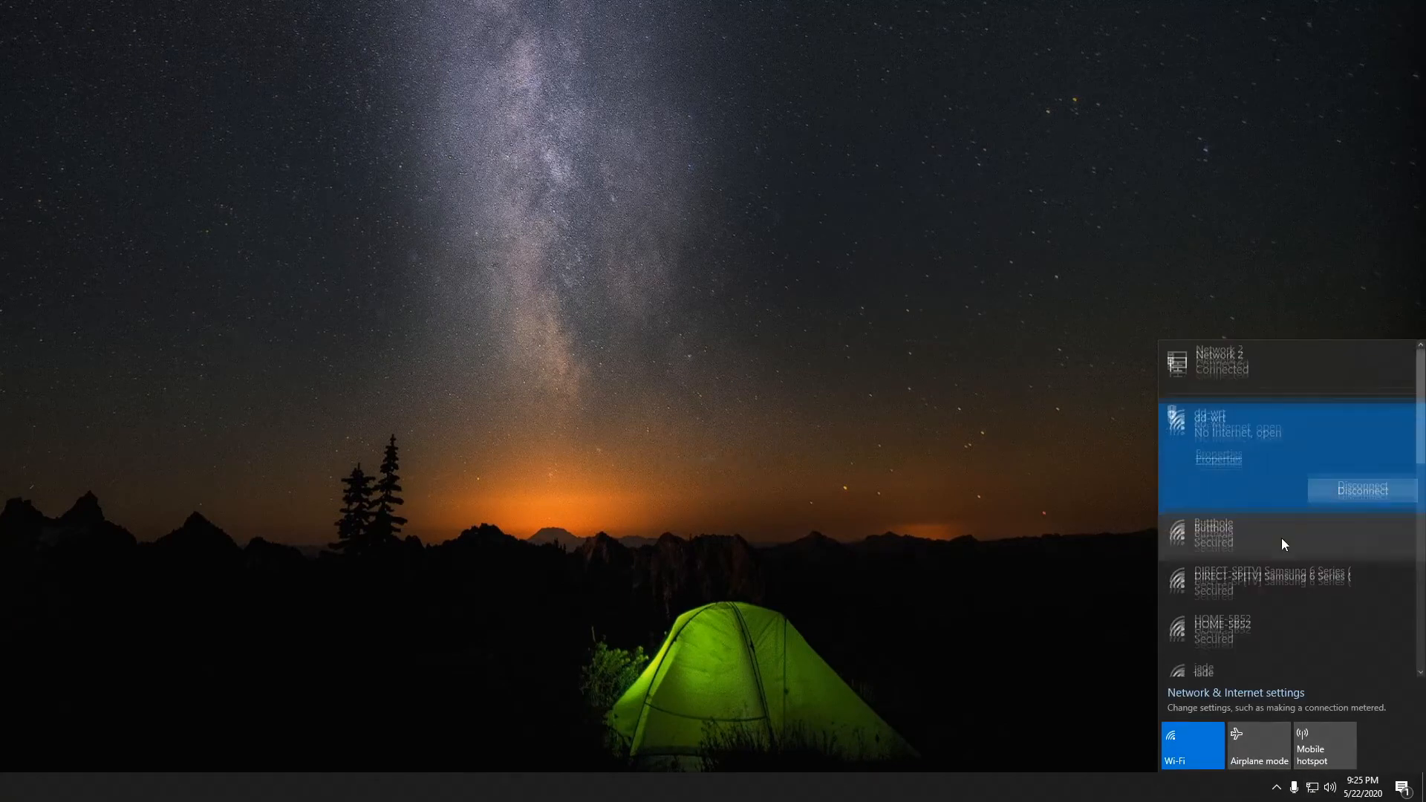
scroll(1278, 542, "down", 10)
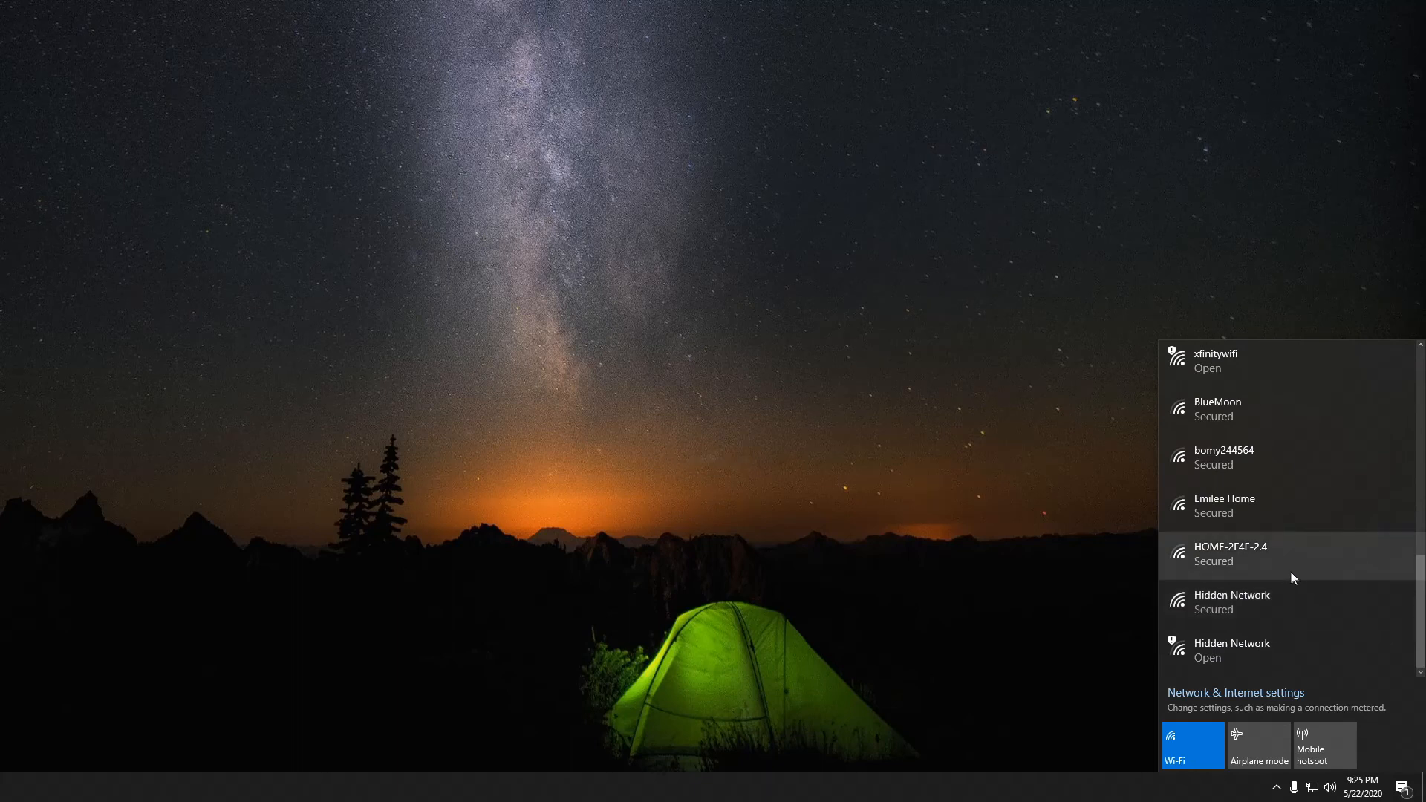
left_click(1250, 598)
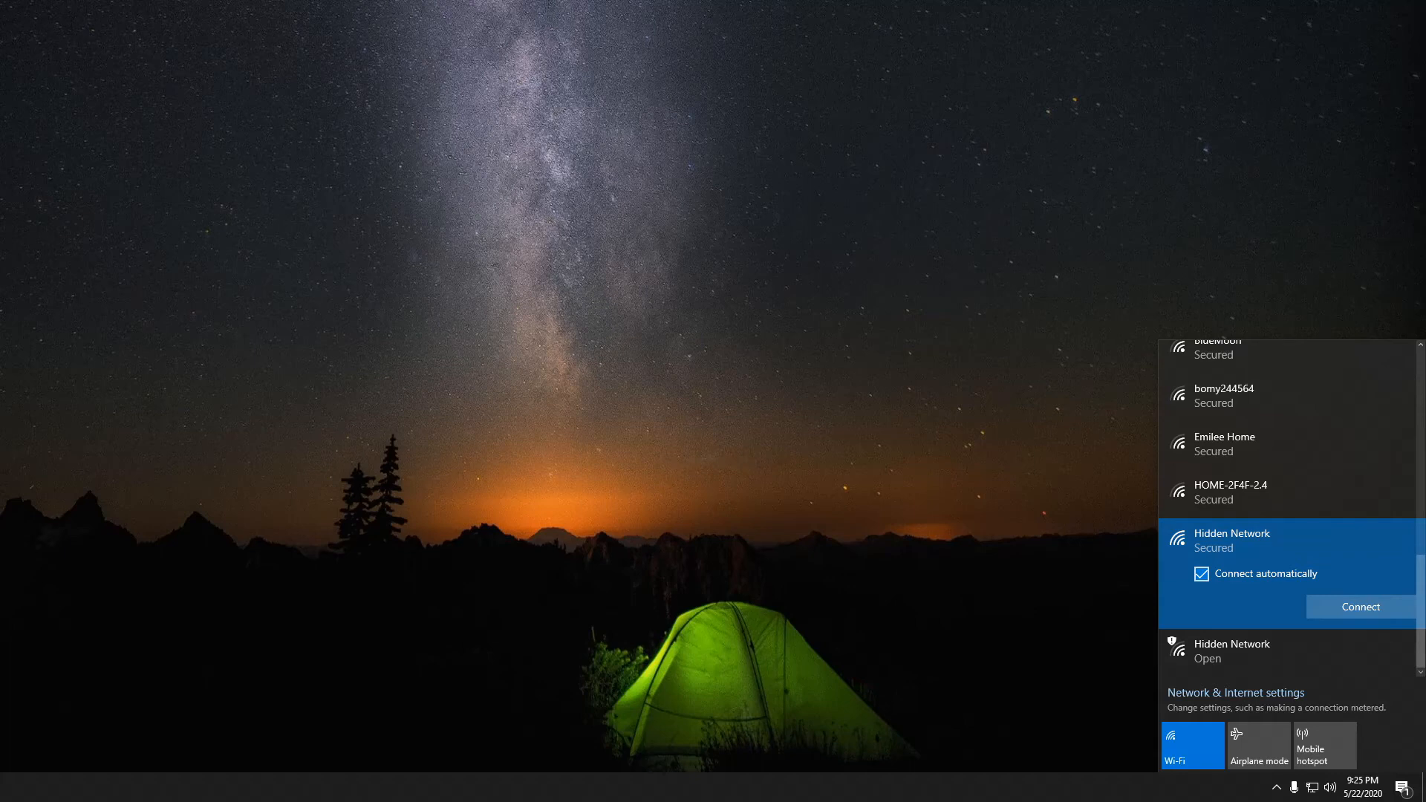
key("Escape")
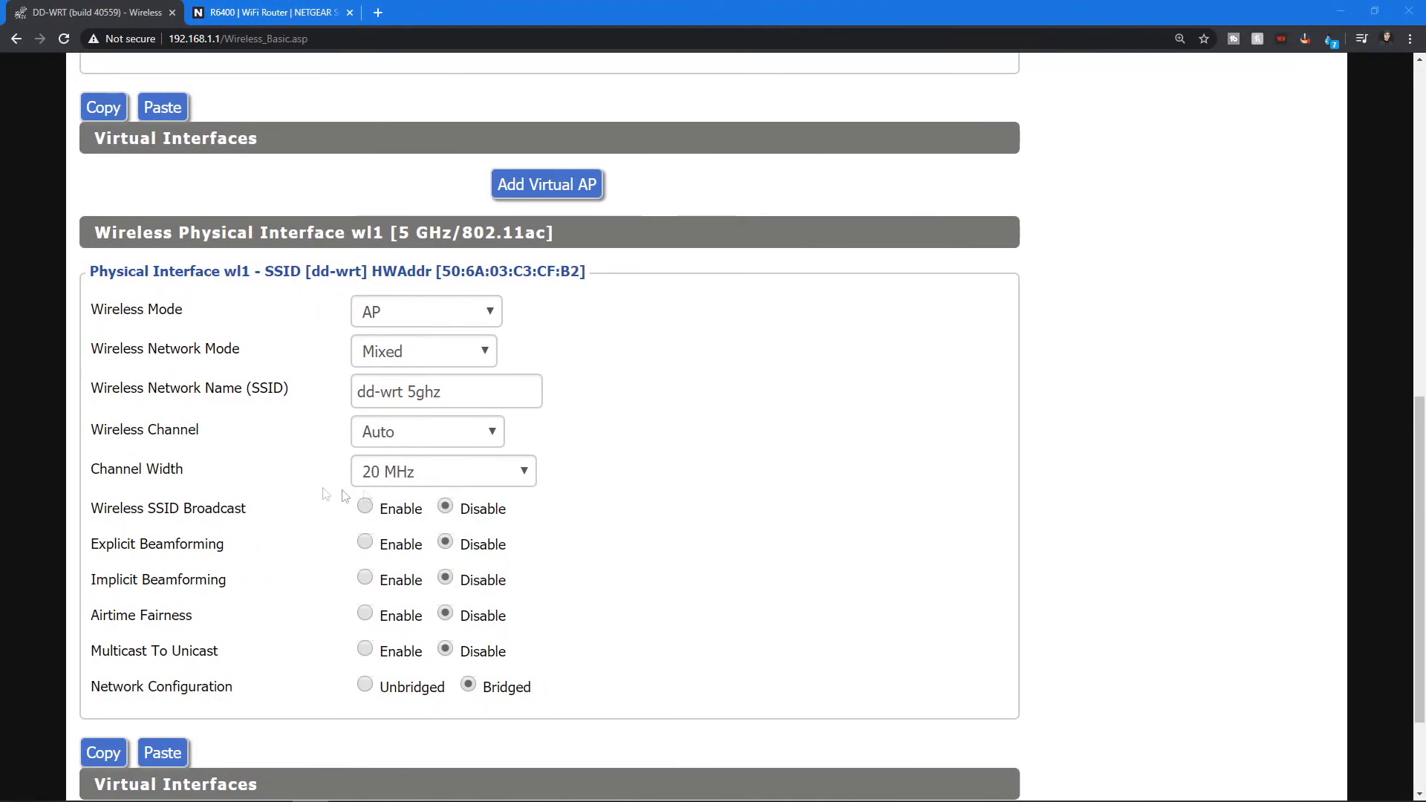
Open the Wireless Security page and examine the security mode options for the wl0 interface.
scroll(450, 486, "down", 3)
scroll(842, 493, "up", 4)
scroll(841, 493, "up", 5)
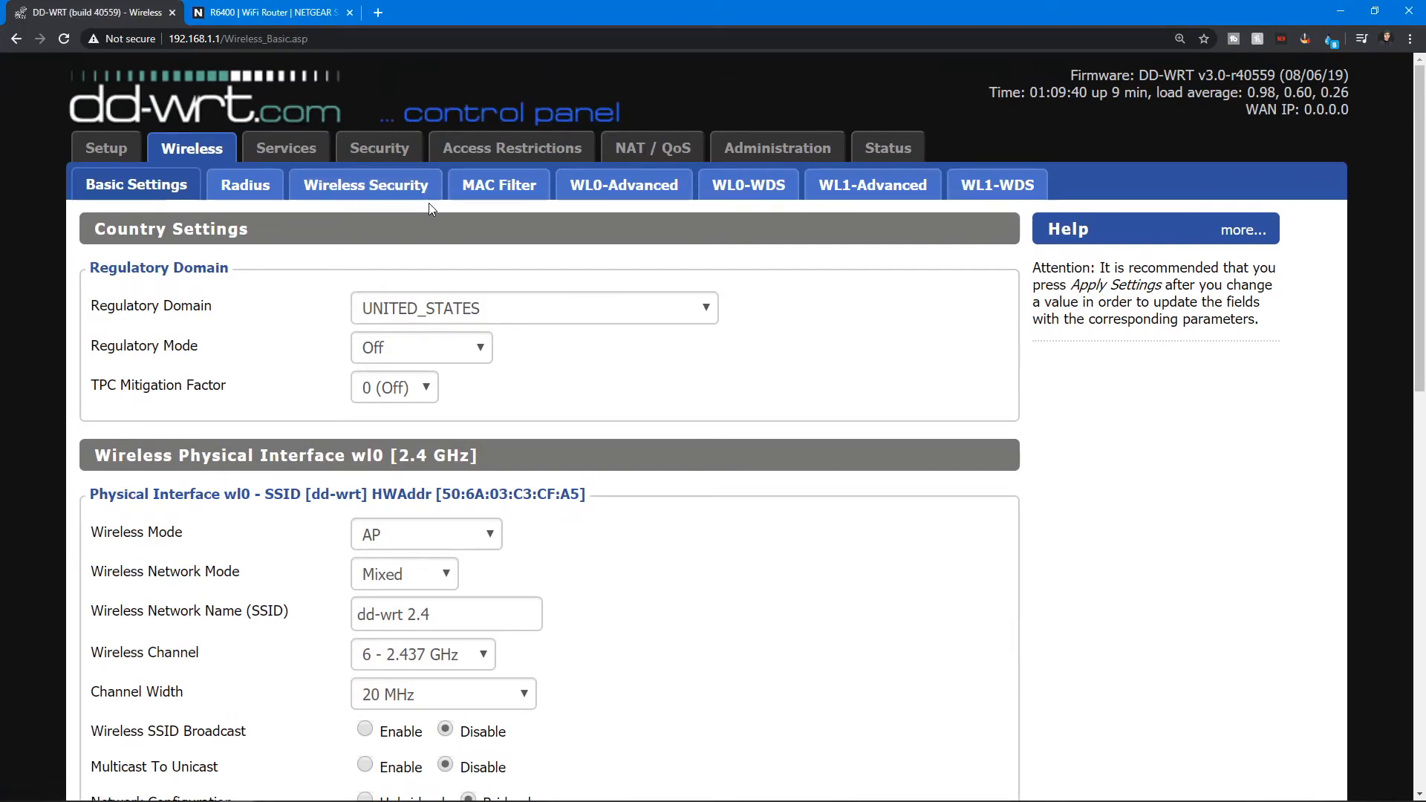
left_click(387, 190)
scroll(438, 464, "down", 3)
scroll(442, 464, "up", 3)
scroll(439, 463, "down", 3)
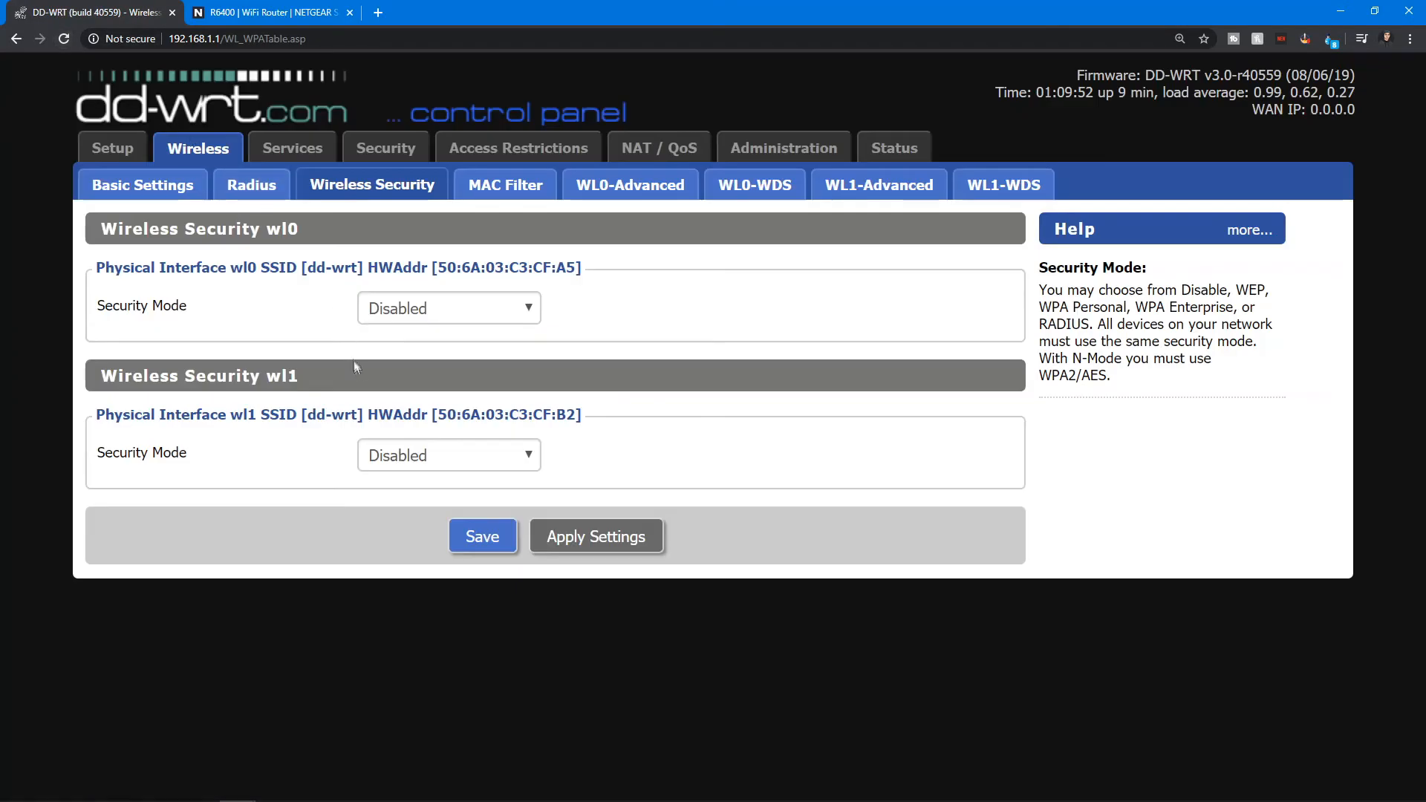
left_click(425, 308)
left_click(255, 328)
left_click(403, 308)
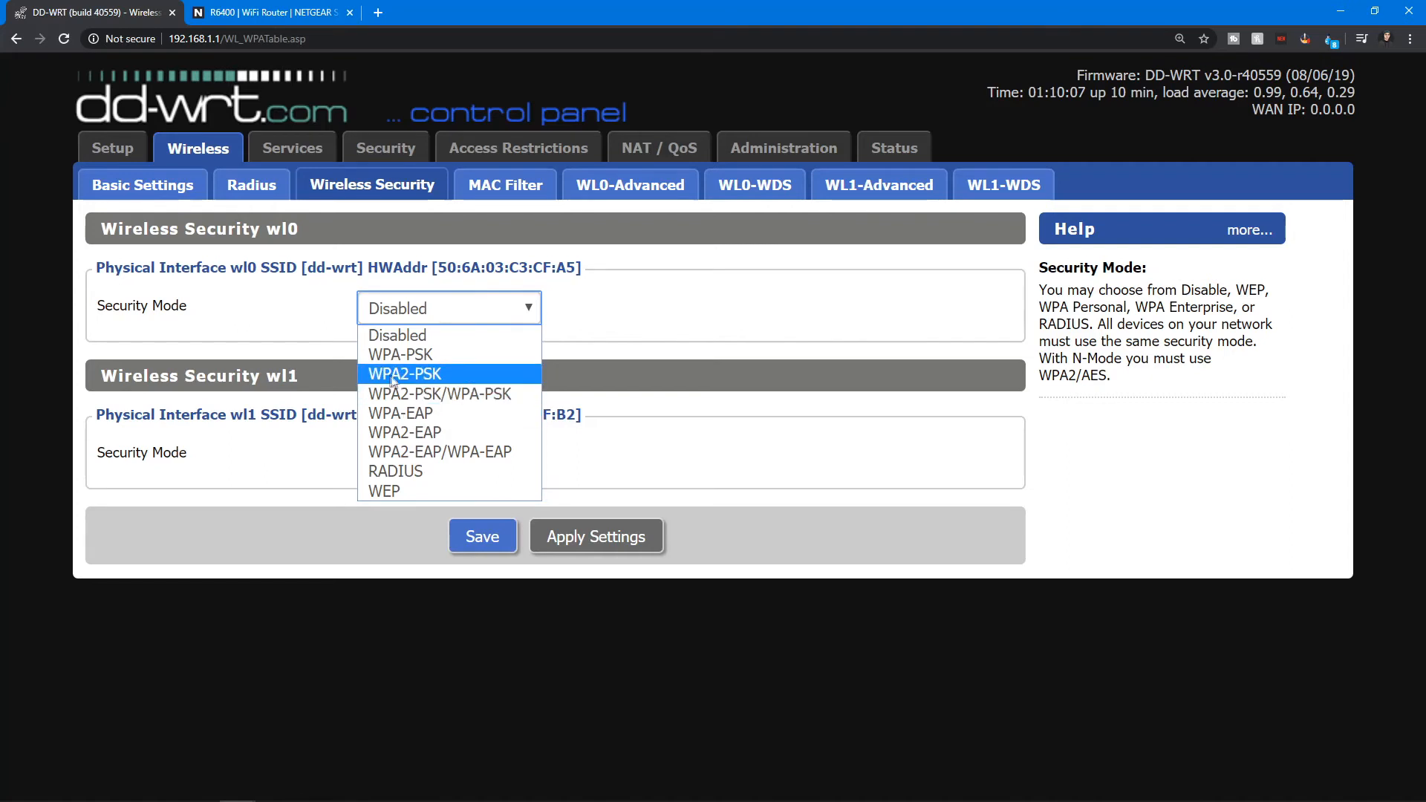
left_click_drag(288, 375, 296, 372)
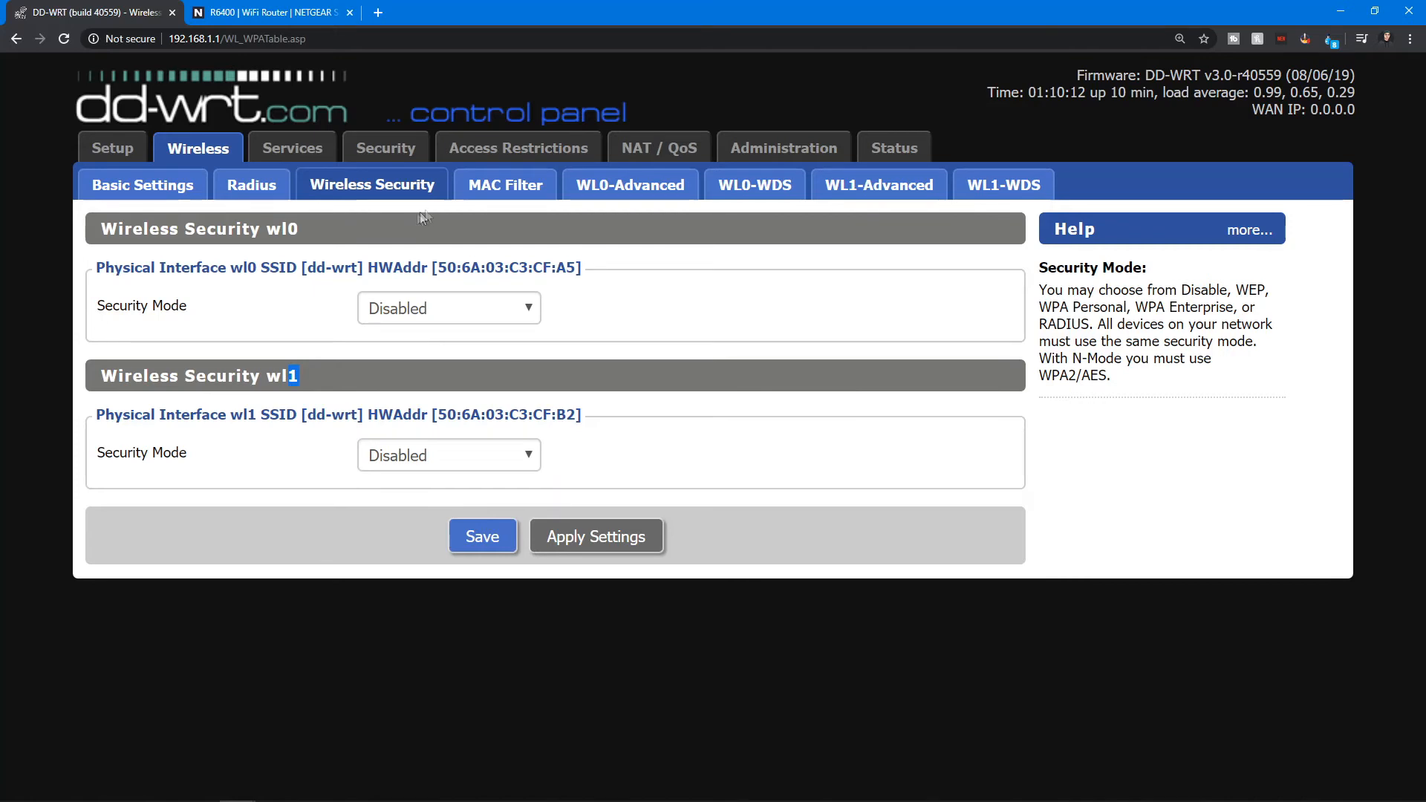
Browse the MAC Filter, WL0/WL1 Advanced and WDS wireless pages, returning to Basic Settings.
left_click(525, 188)
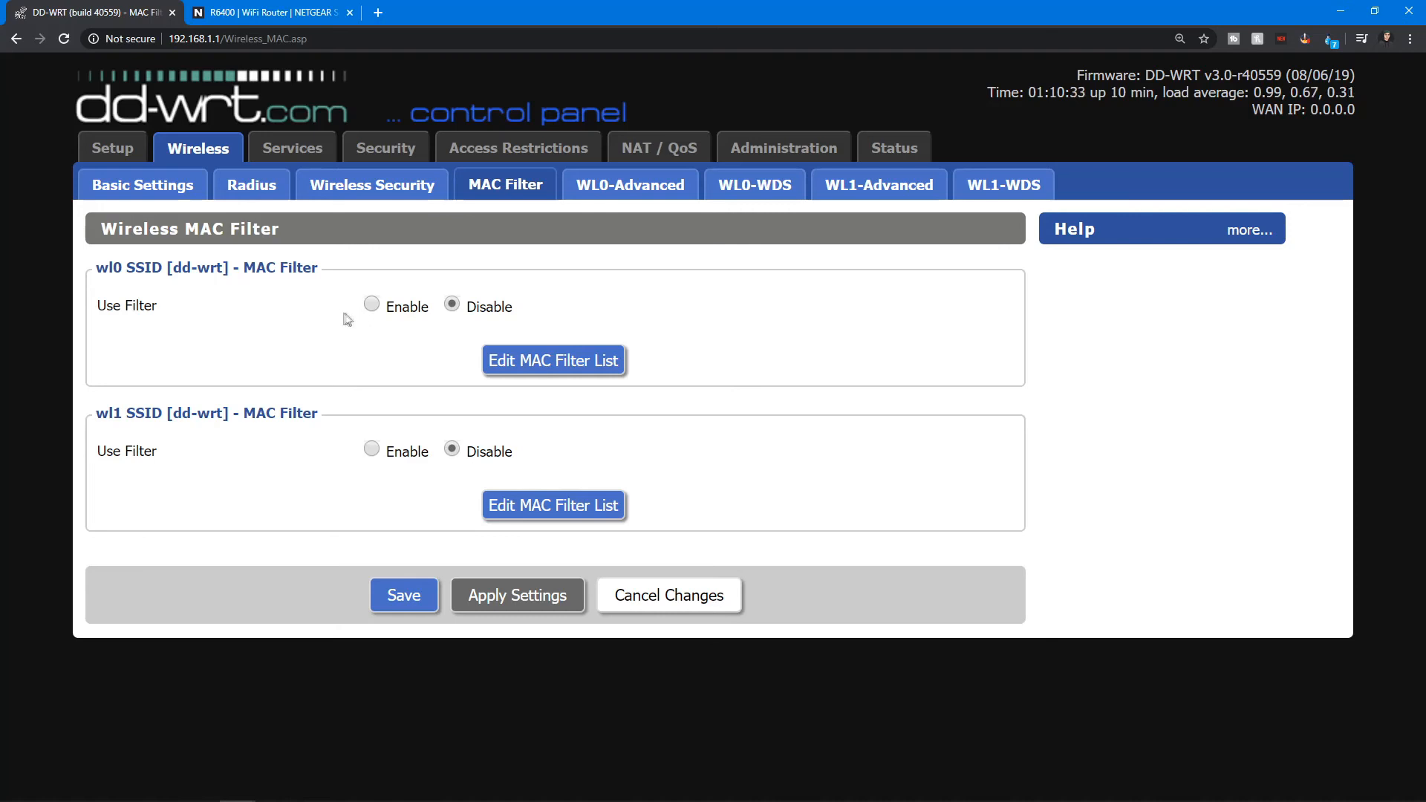
left_click_drag(238, 309, 223, 320)
left_click(223, 319)
left_click(667, 186)
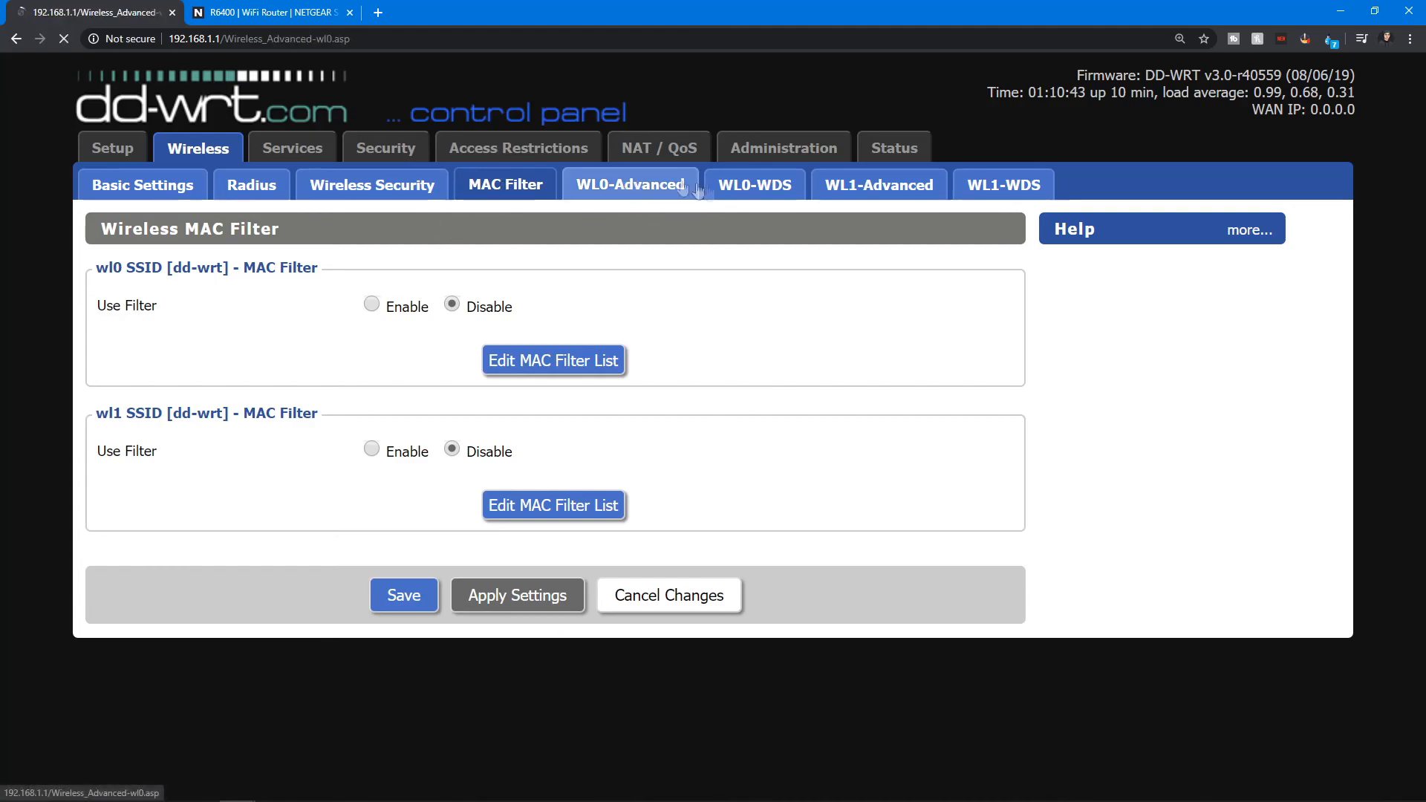
left_click(744, 186)
left_click(871, 191)
left_click(977, 186)
left_click(191, 190)
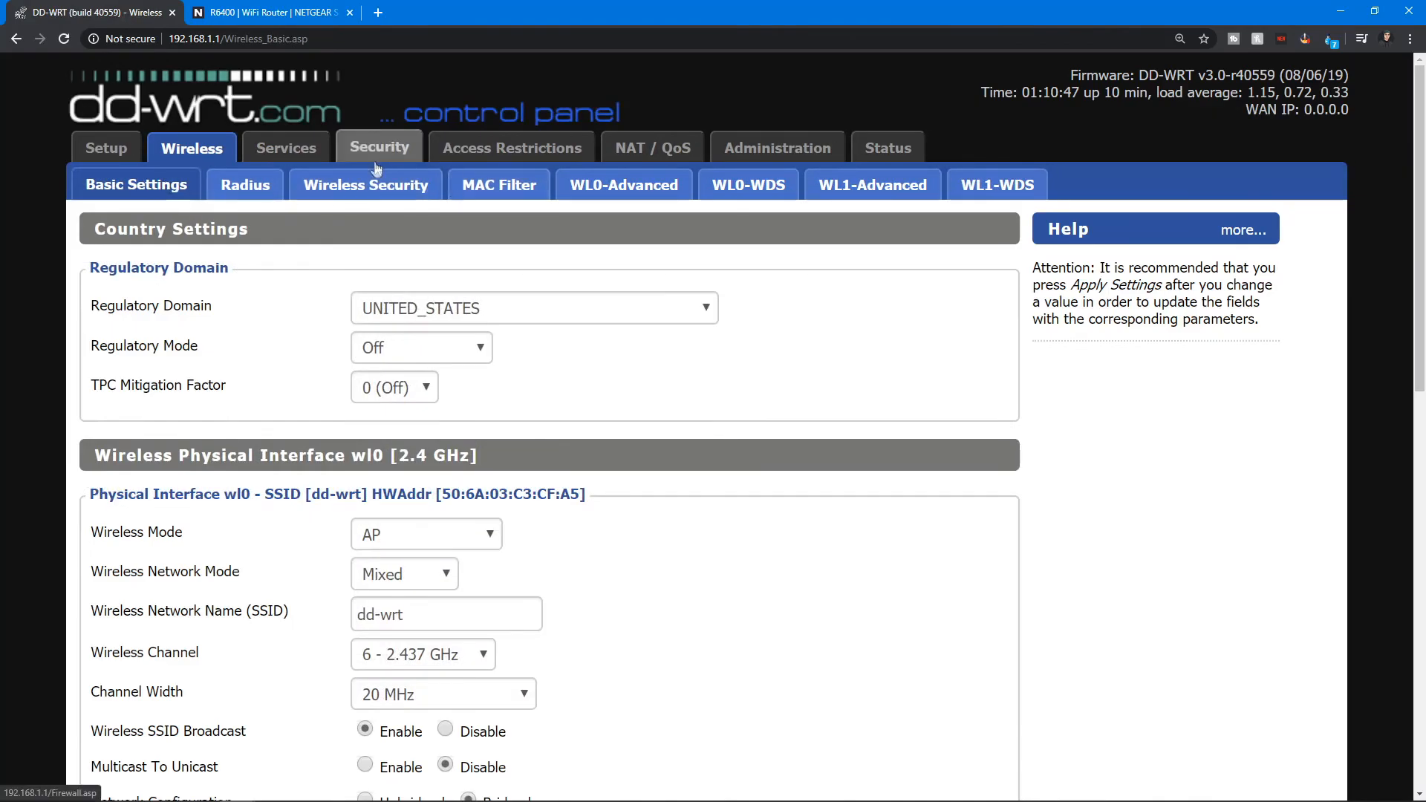
Return to the Setup tab's basic setup page and look over its settings.
scroll(293, 268, "down", 4)
scroll(294, 268, "down", 5)
scroll(297, 269, "up", 10)
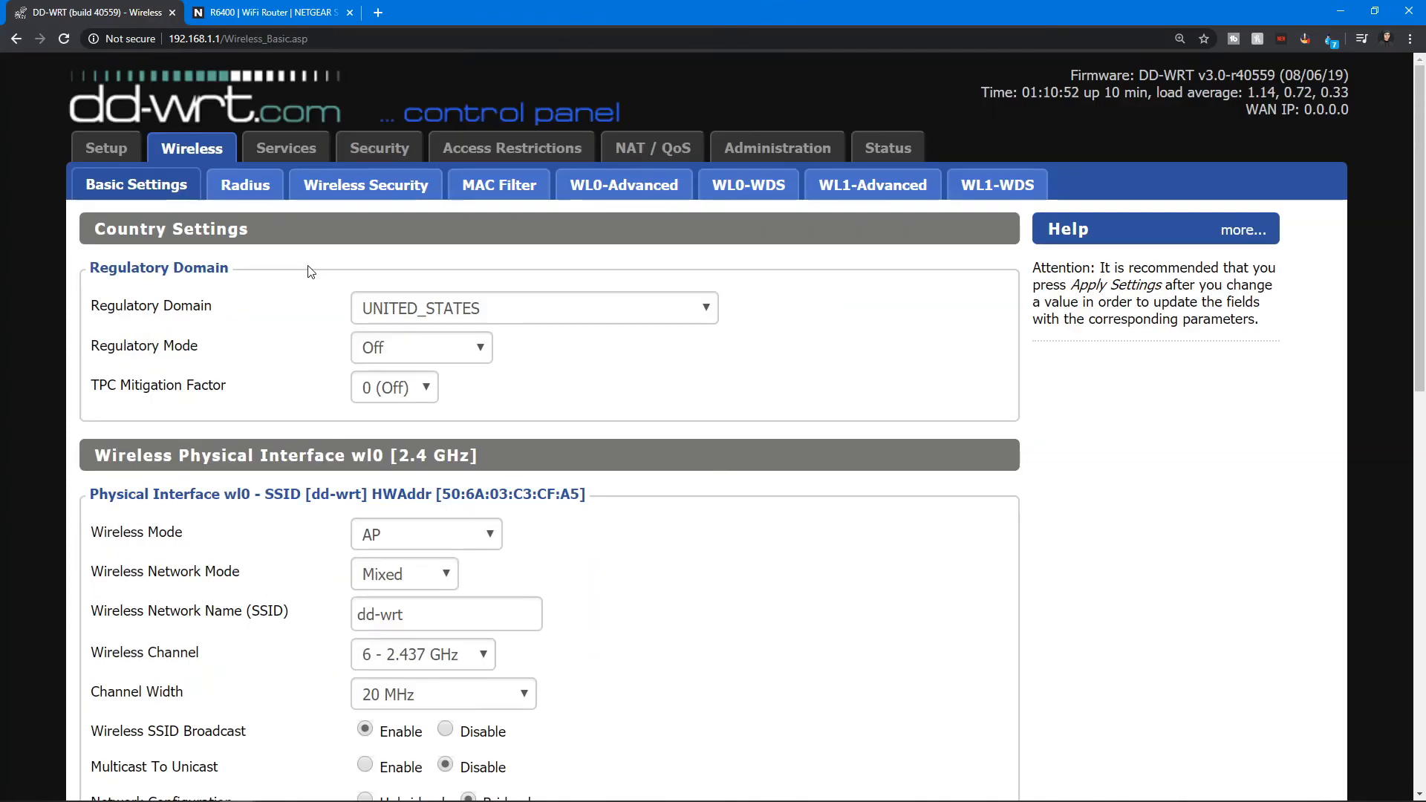
left_click(105, 148)
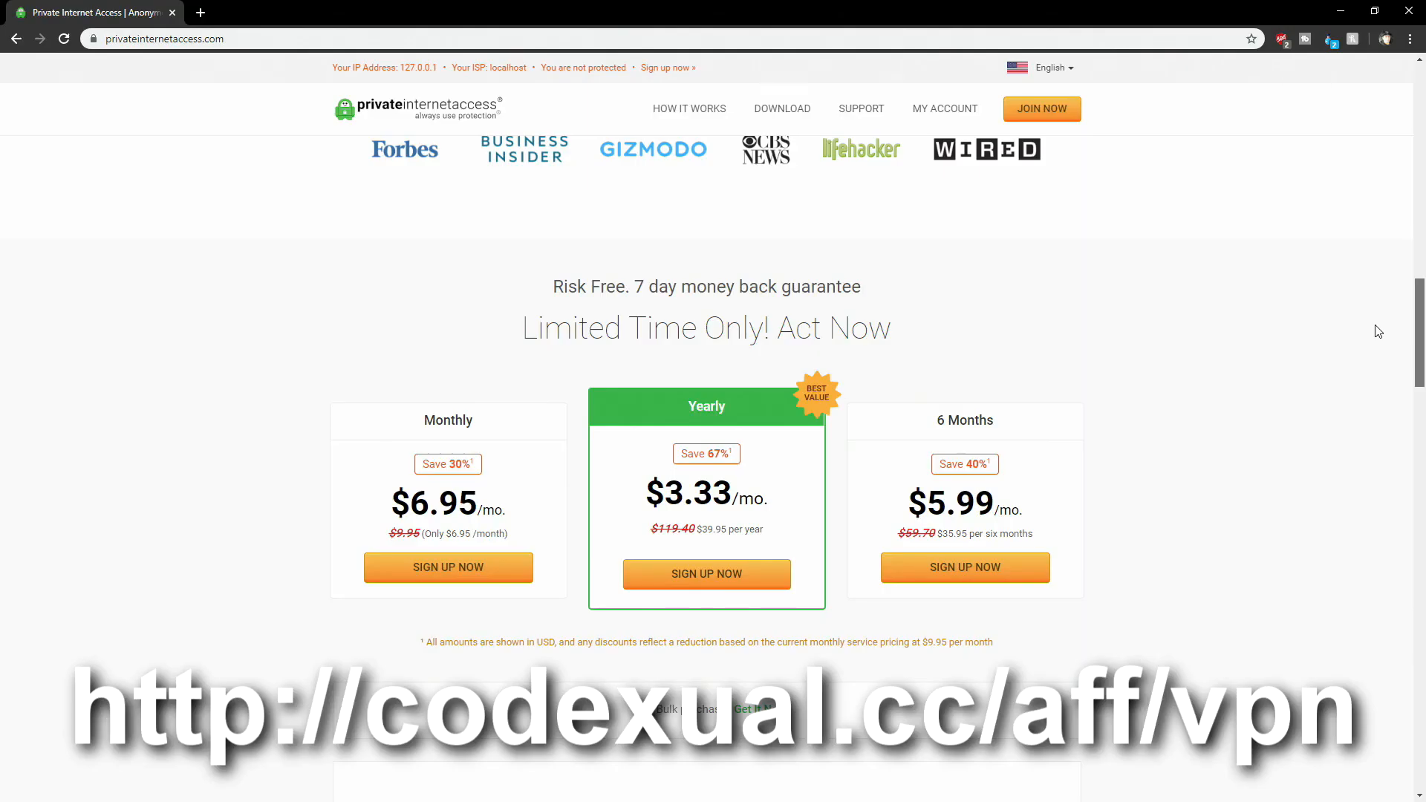
scroll(1378, 328, "down", 1)
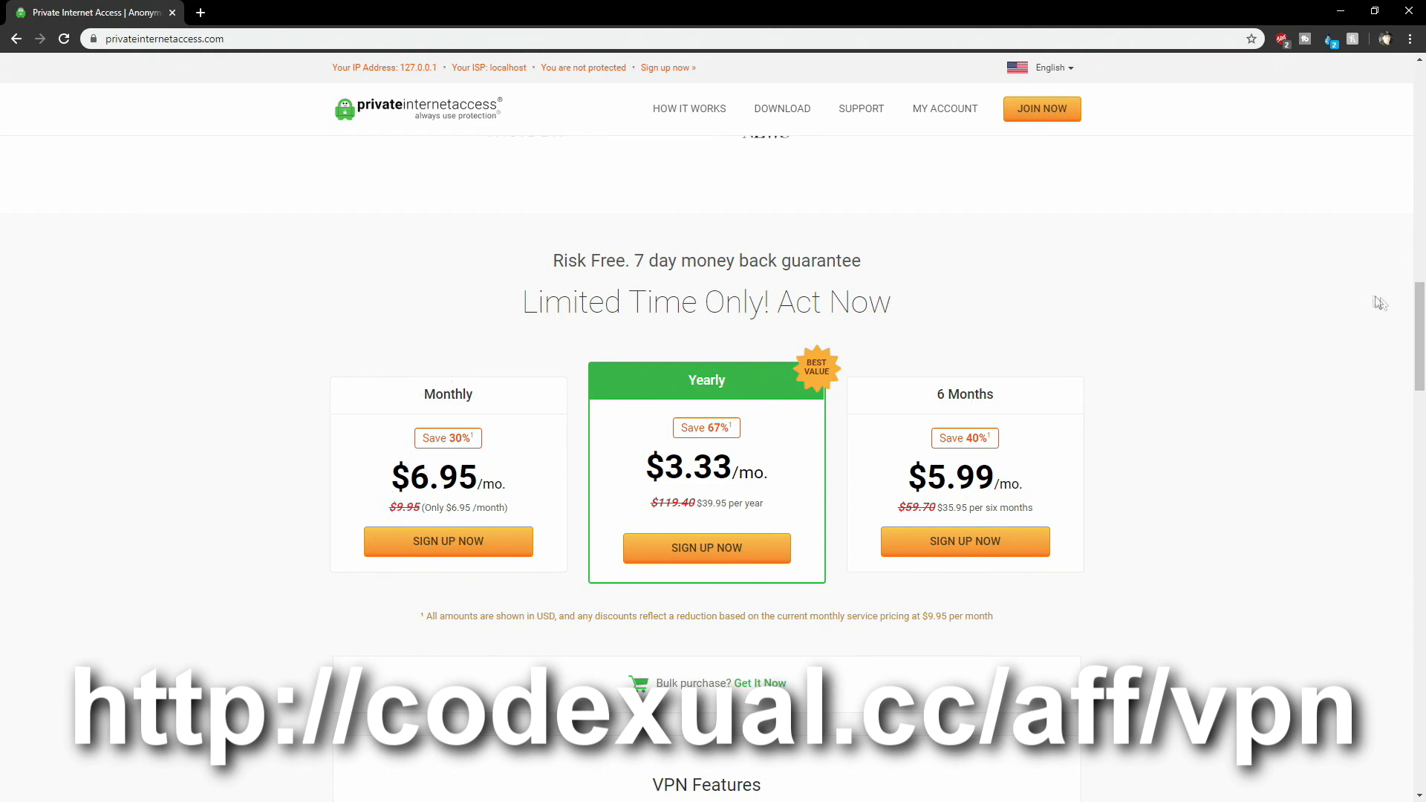
left_click_drag(1413, 316, 1393, 392)
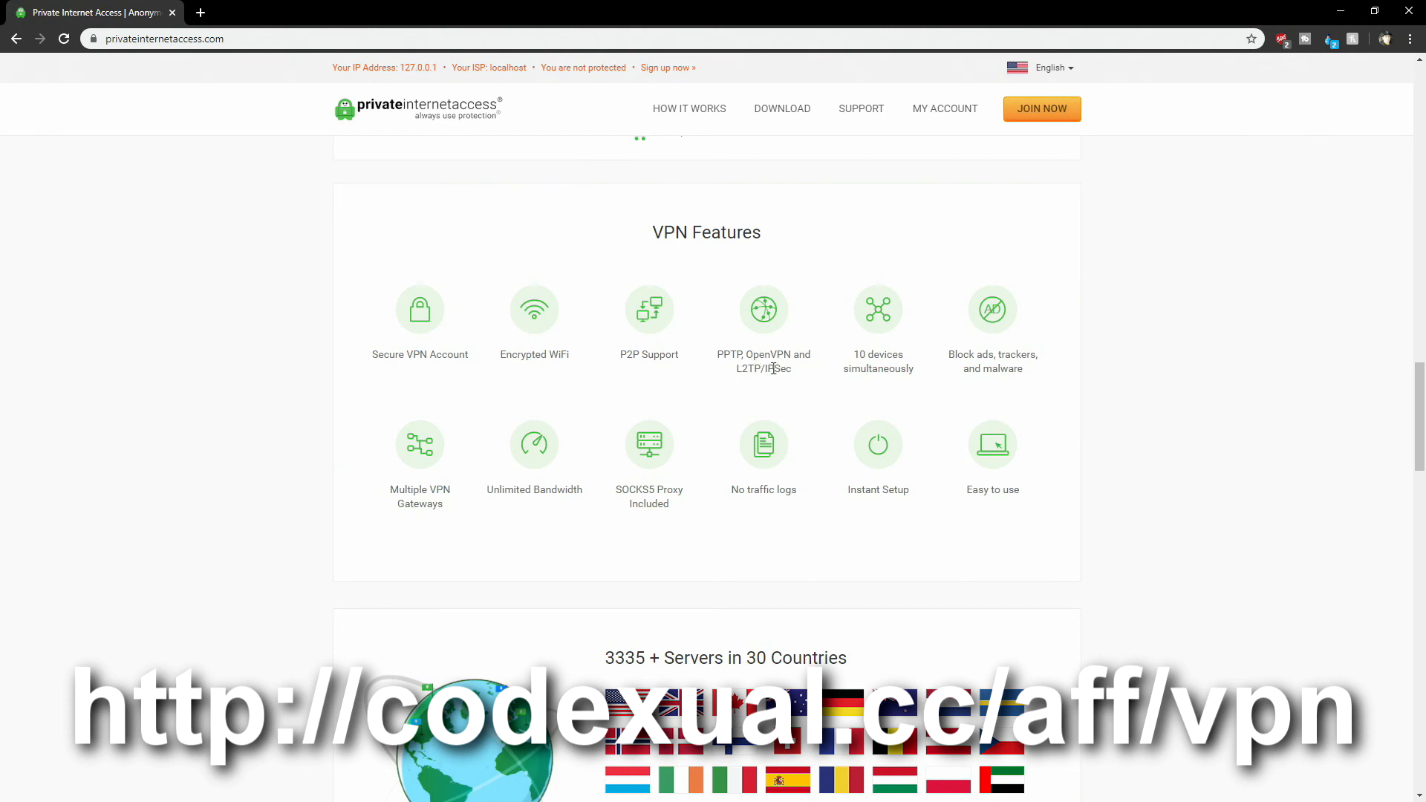
left_click_drag(855, 356, 903, 357)
scroll(584, 548, "down", 1)
left_click_drag(604, 584, 849, 579)
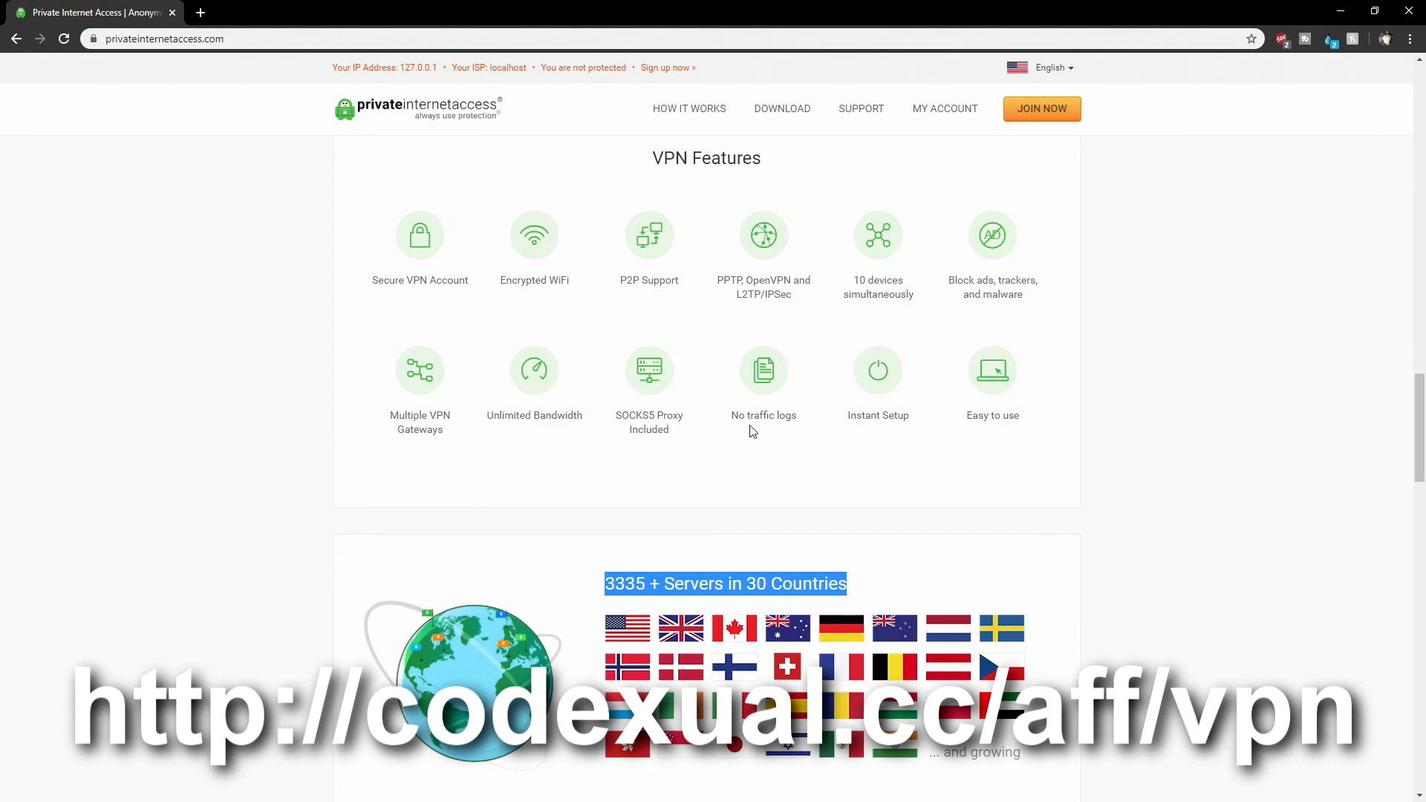
left_click_drag(739, 417, 968, 427)
left_click(841, 445)
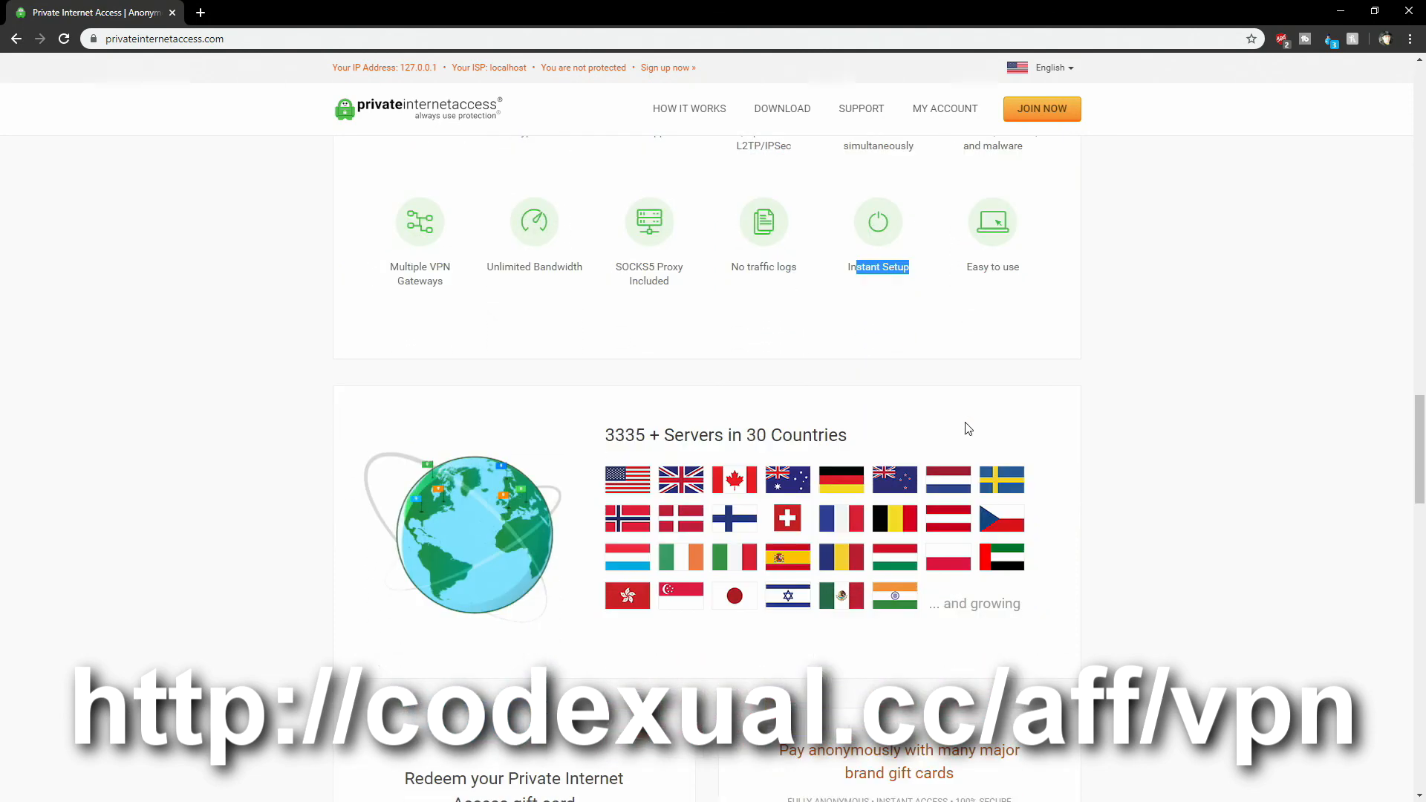